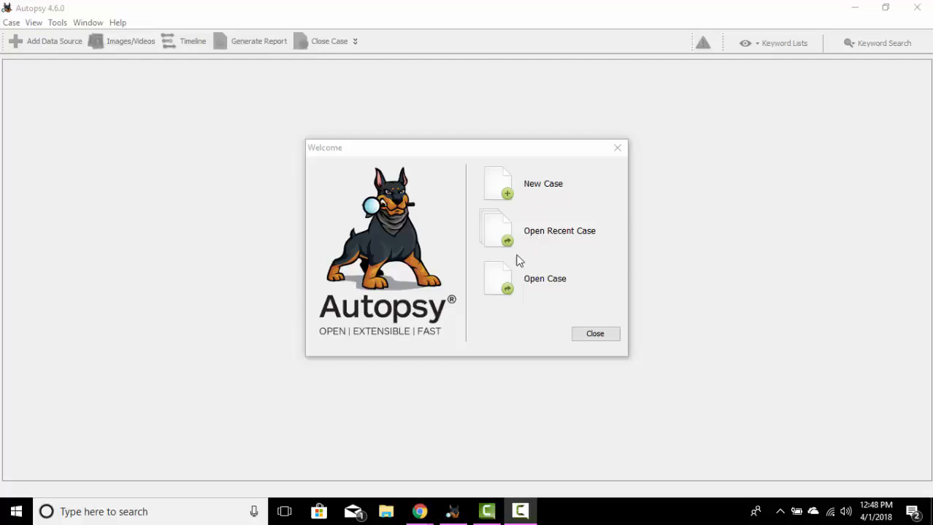
Step: Create a new single-user case named Test2 with case number 1, keeping the default base directory and examiner details
{"action": "left_click", "coordinate": [487, 183]}
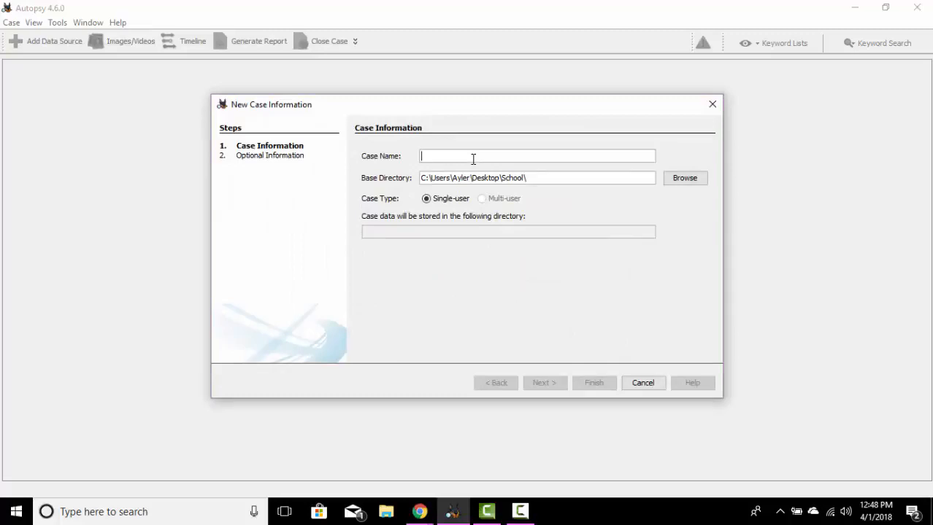
{"action": "type", "text": "Test"}
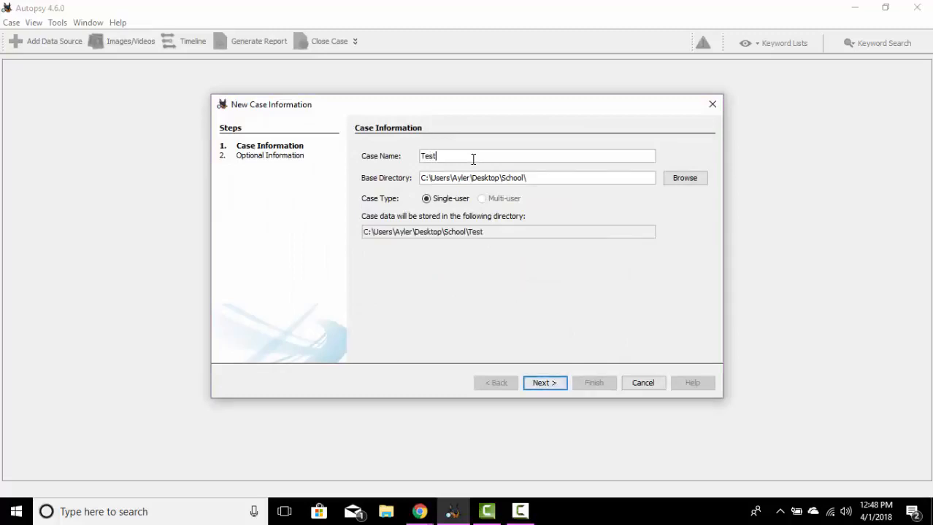
{"action": "type", "text": "2"}
{"action": "left_click", "coordinate": [542, 383]}
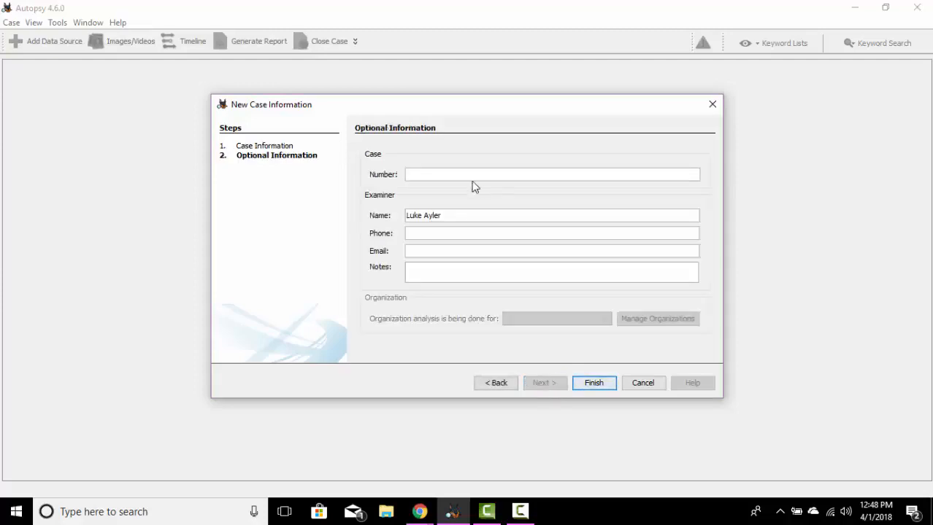
{"action": "type", "text": "1"}
{"action": "left_click", "coordinate": [586, 386]}
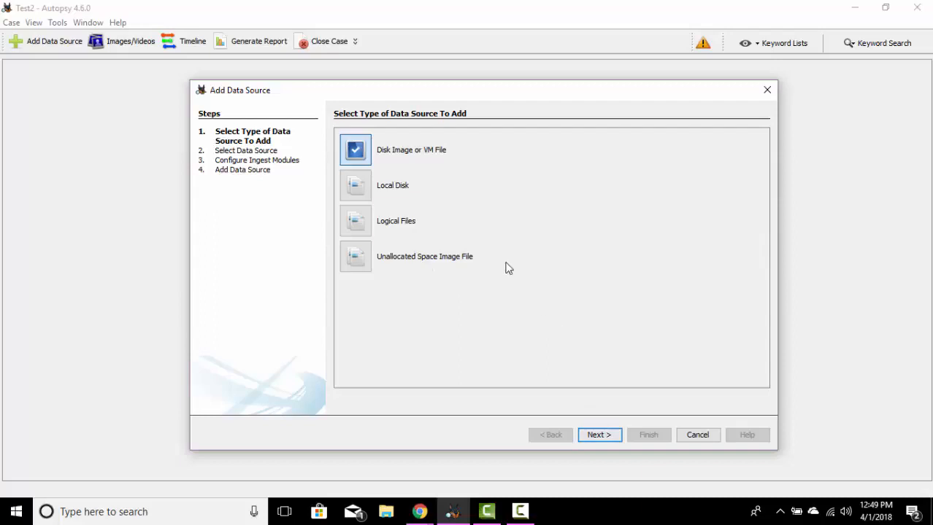
Step: Add the disk image nps-2008-jean.E01 from Downloads as a data source, with the default time zone and all preselected ingest modules
{"action": "left_click", "coordinate": [596, 435]}
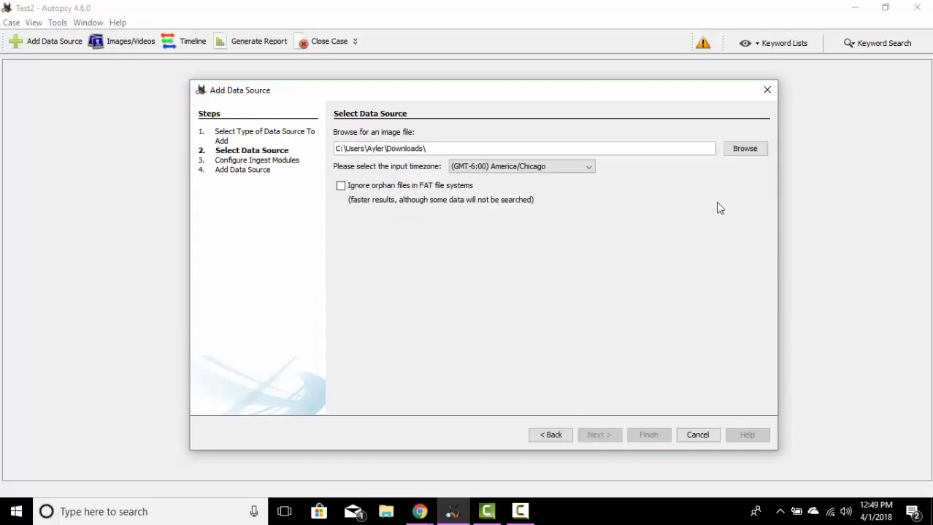
{"action": "left_click", "coordinate": [745, 149]}
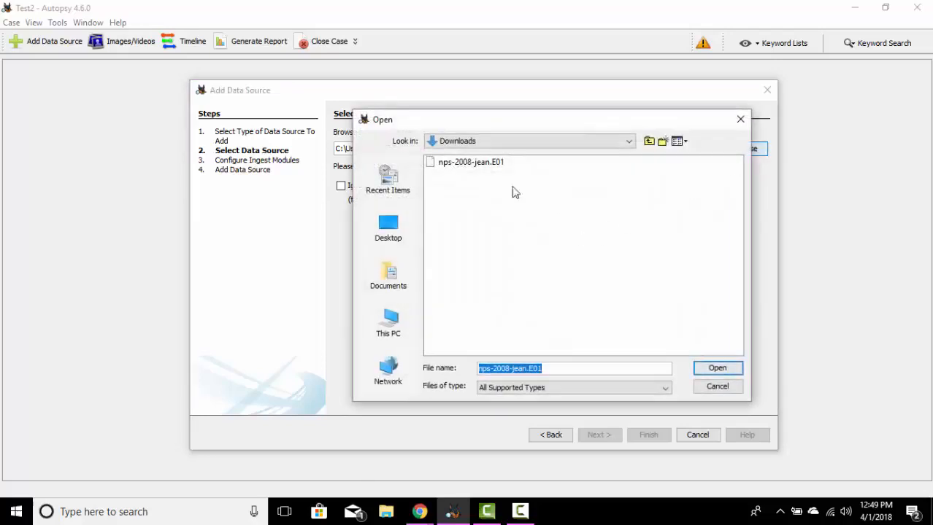
{"action": "left_click", "coordinate": [480, 162]}
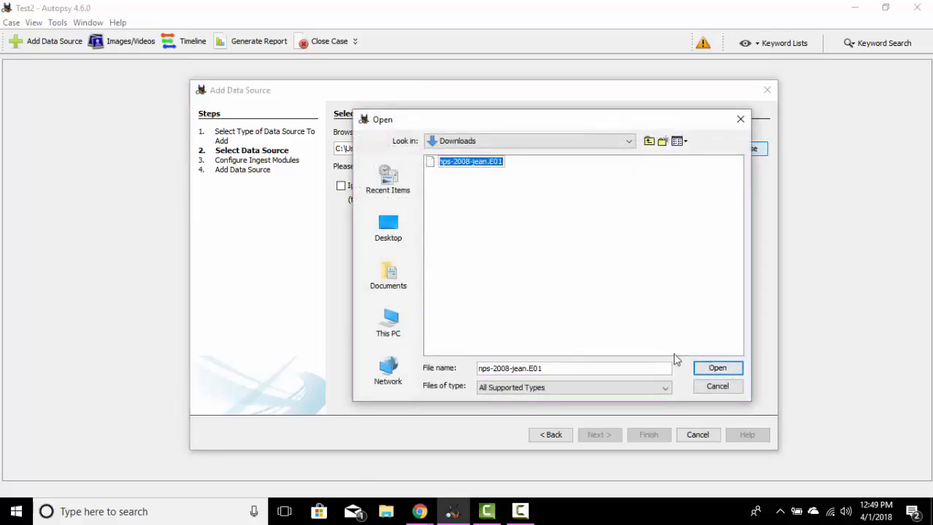
{"action": "left_click", "coordinate": [698, 370]}
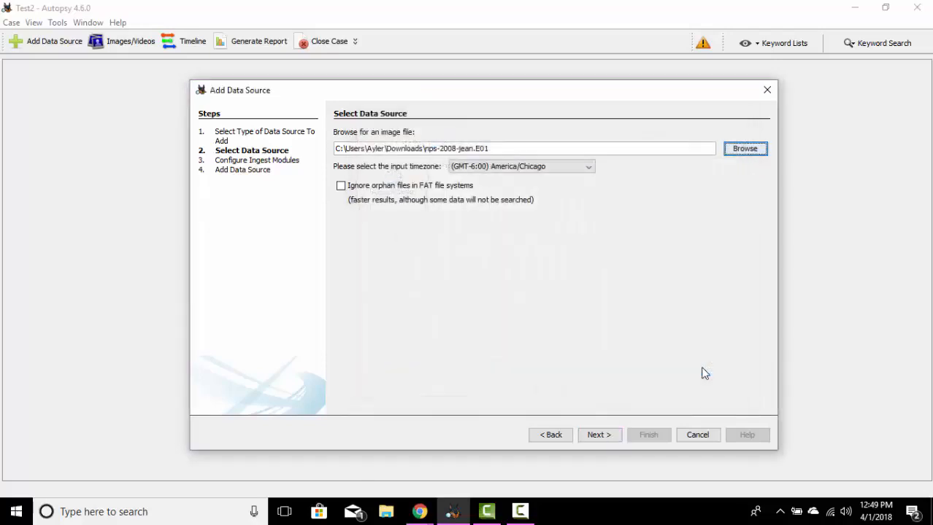
{"action": "left_click", "coordinate": [597, 435]}
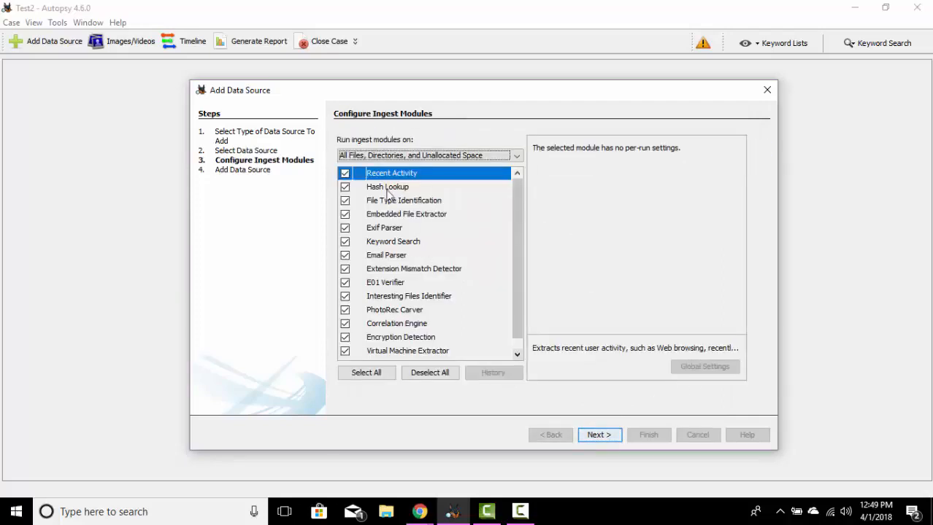
{"action": "left_click", "coordinate": [599, 435]}
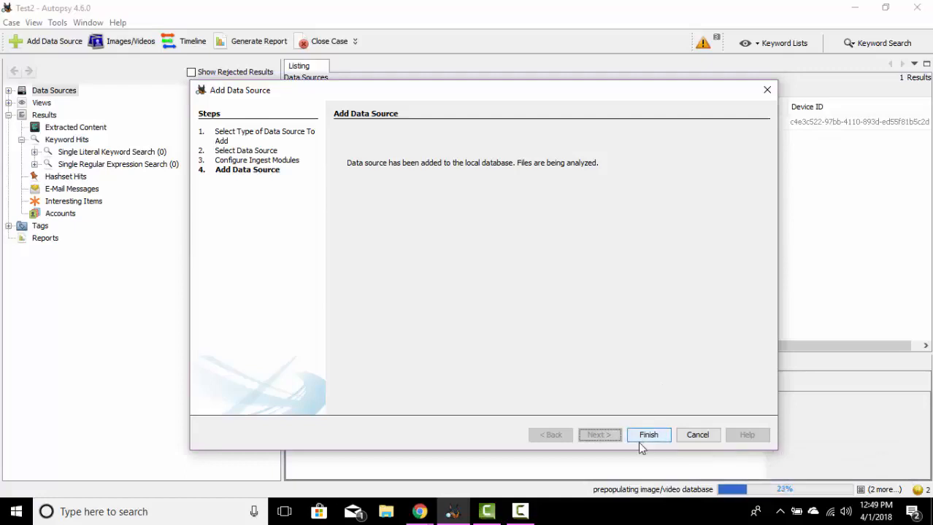
{"action": "left_click", "coordinate": [645, 436]}
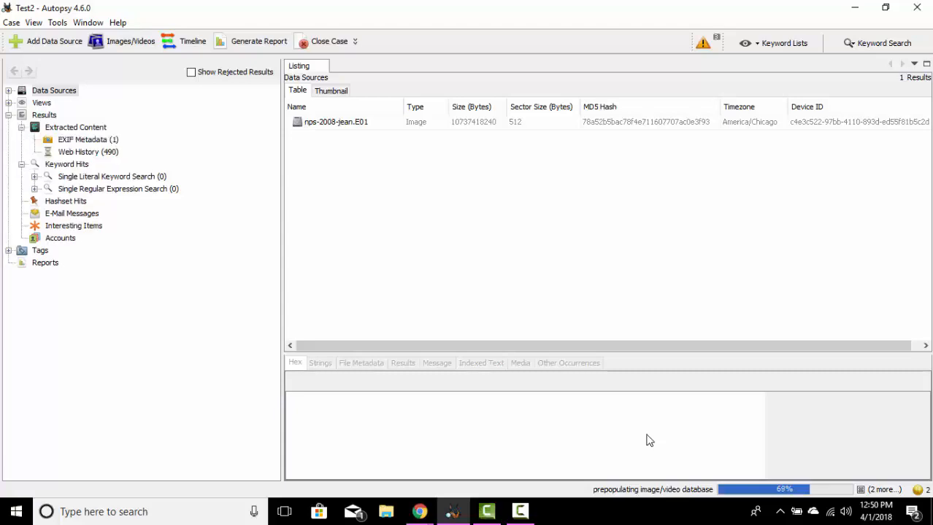
{"action": "left_click", "coordinate": [520, 511]}
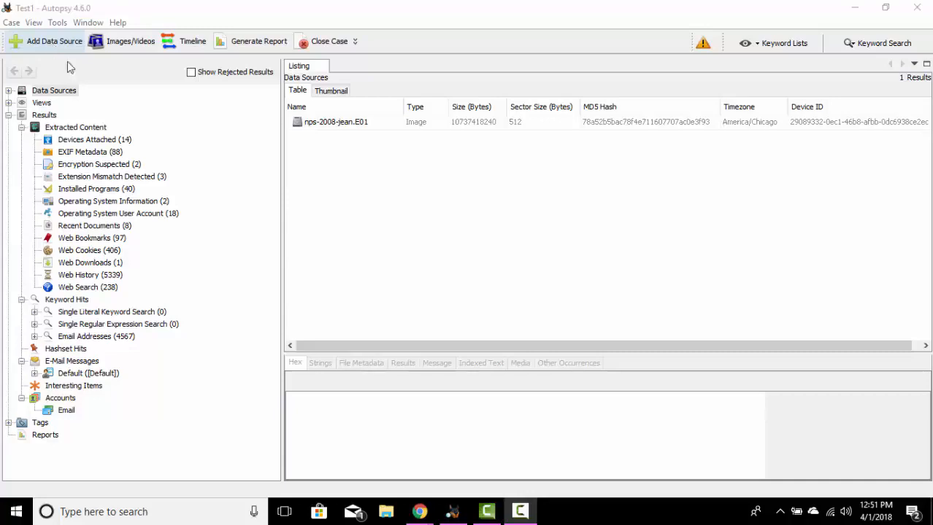
Step: Review the data source types offered for adding to the Test1 case, and dismiss the wizard without adding one
{"action": "left_click", "coordinate": [53, 48]}
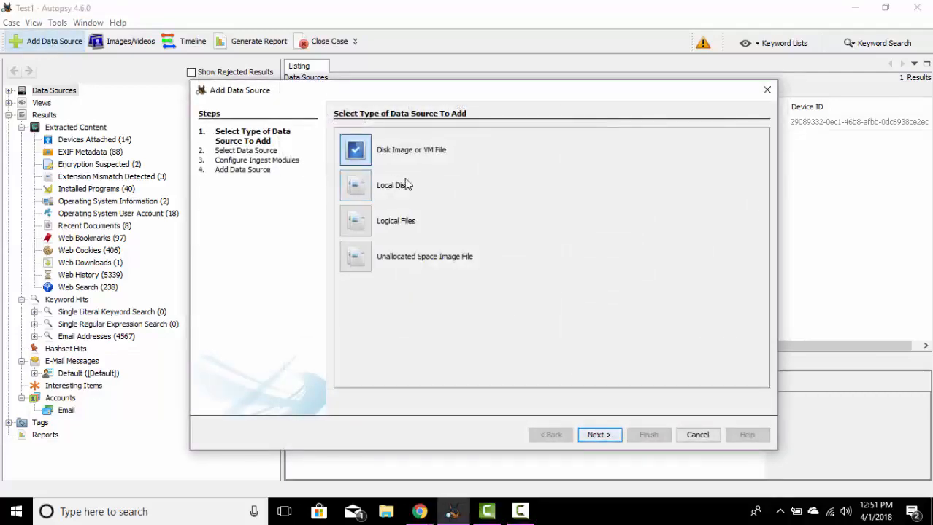
{"action": "left_click", "coordinate": [699, 435]}
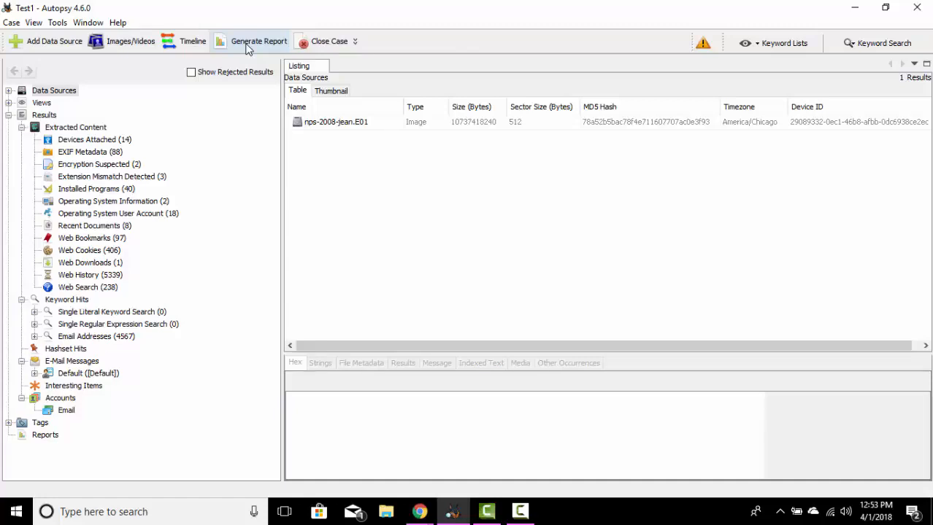
Step: Inspect the predefined keyword lists and the keyword search match options without running a search
{"action": "left_click", "coordinate": [785, 44]}
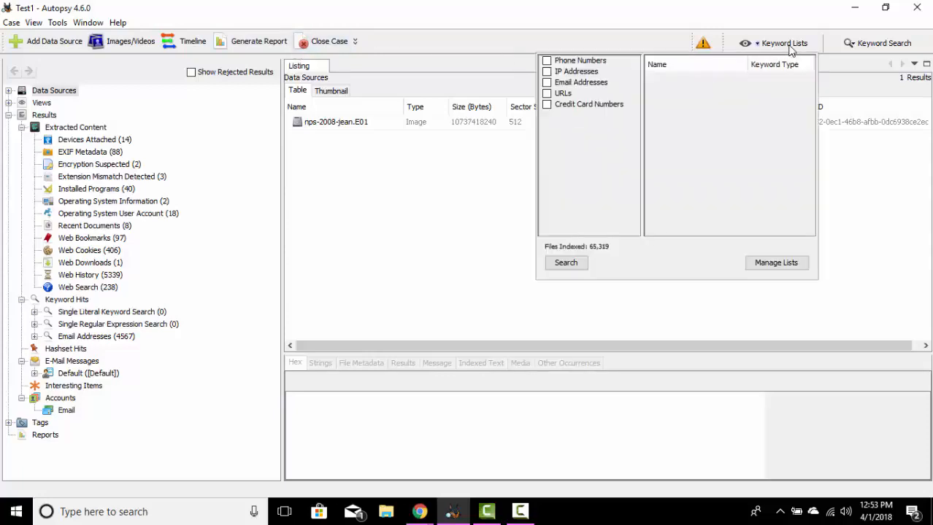
{"action": "left_click", "coordinate": [791, 43]}
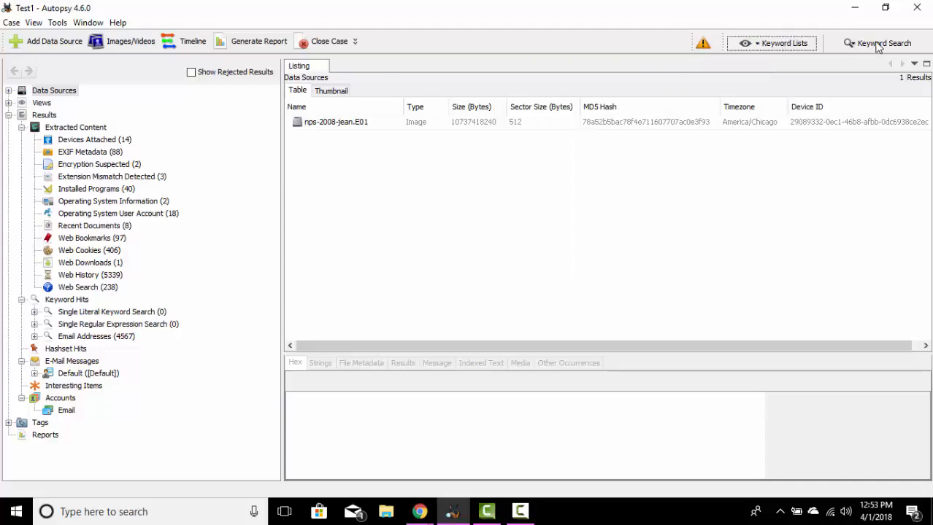
{"action": "left_click", "coordinate": [878, 46]}
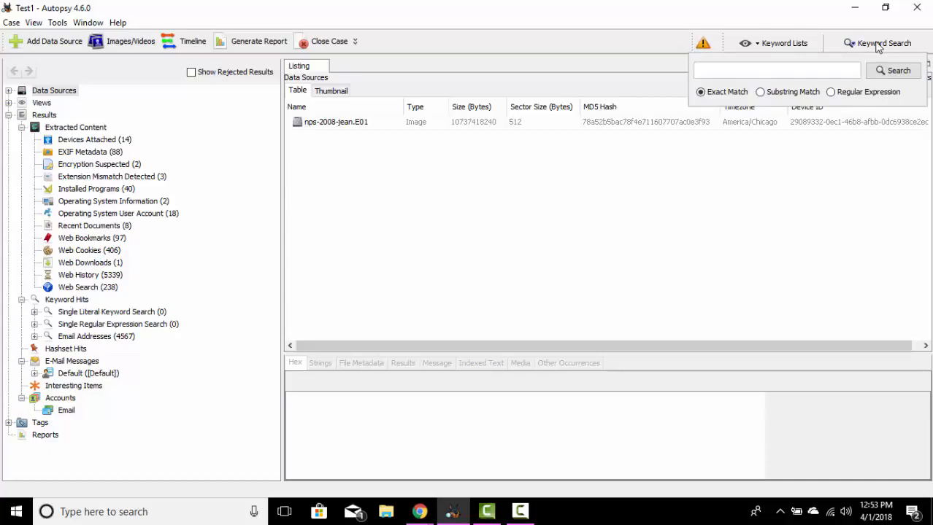
{"action": "left_click", "coordinate": [878, 46]}
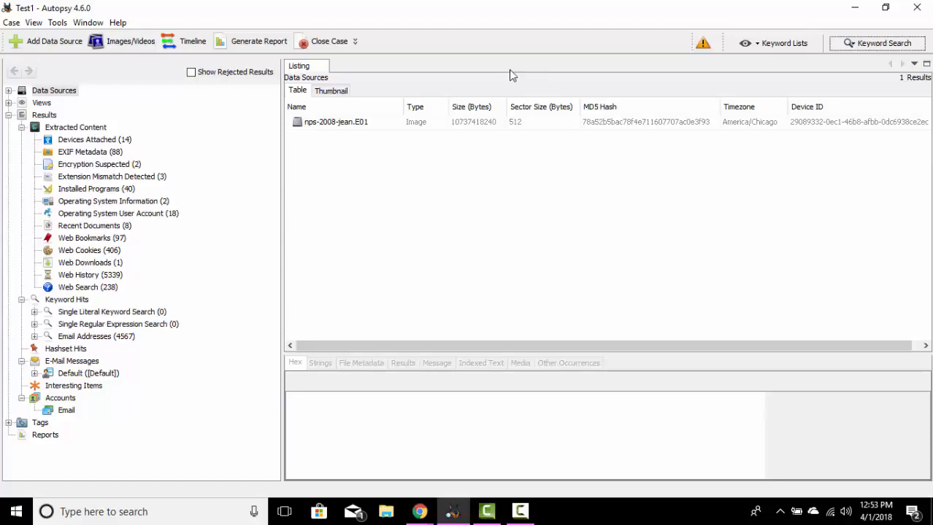
Step: Examine the volumes of nps-2008-jean.E01 and the folders inside vol2 under Data Sources, and collapse the tree again
{"action": "left_click", "coordinate": [52, 92]}
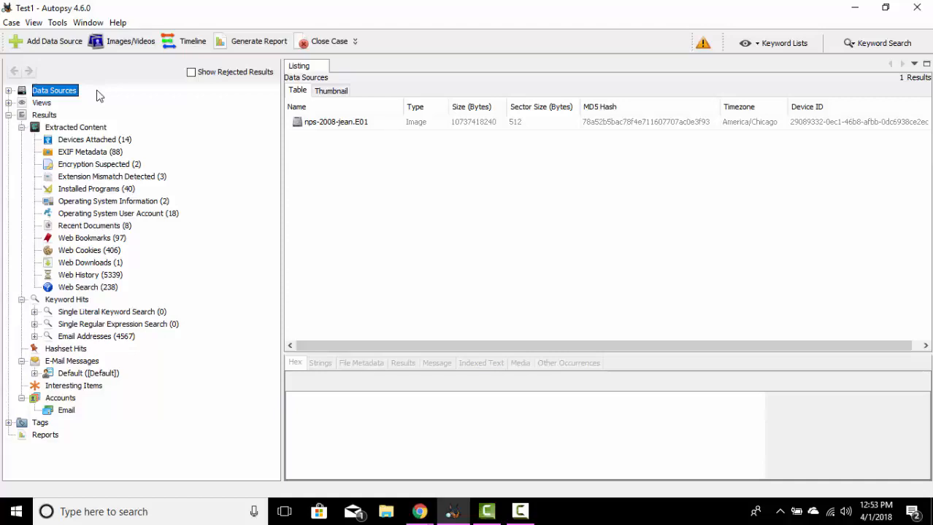
{"action": "left_click", "coordinate": [9, 92]}
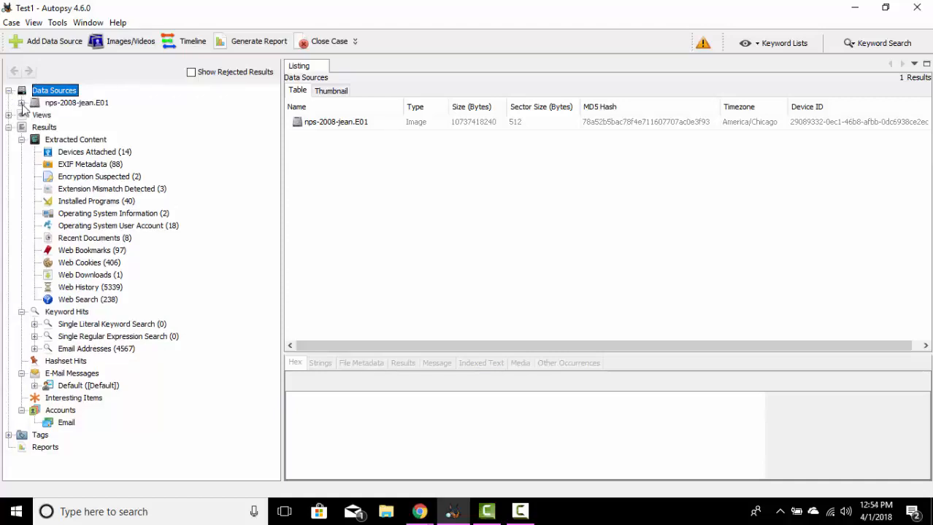
{"action": "left_click", "coordinate": [21, 103]}
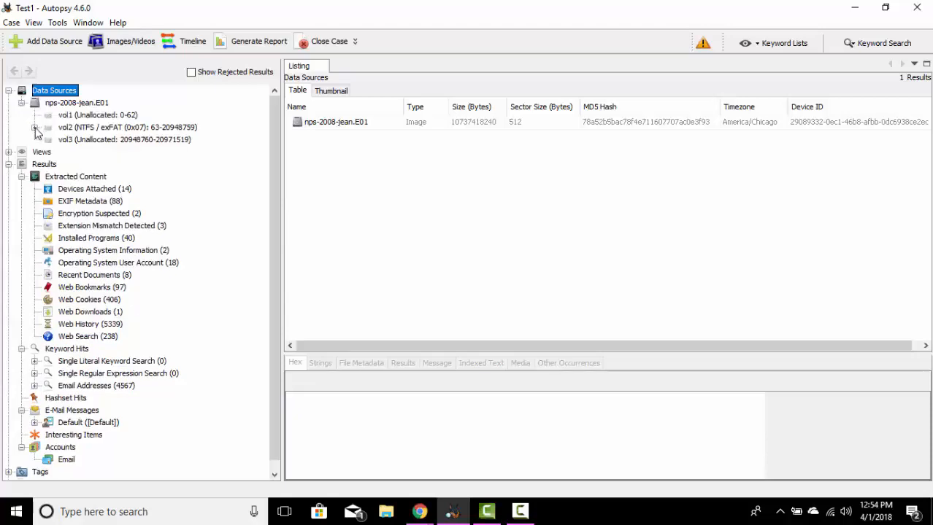
{"action": "left_click", "coordinate": [35, 128]}
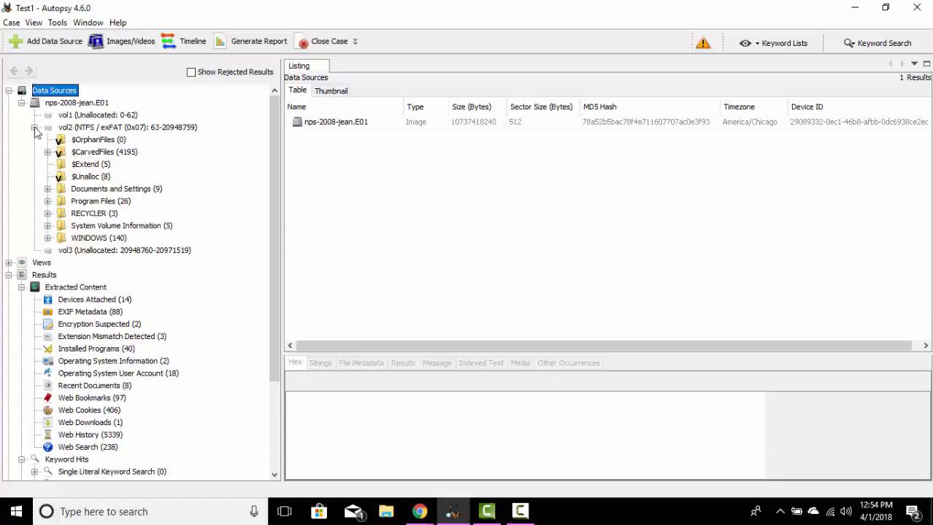
{"action": "left_click", "coordinate": [34, 128]}
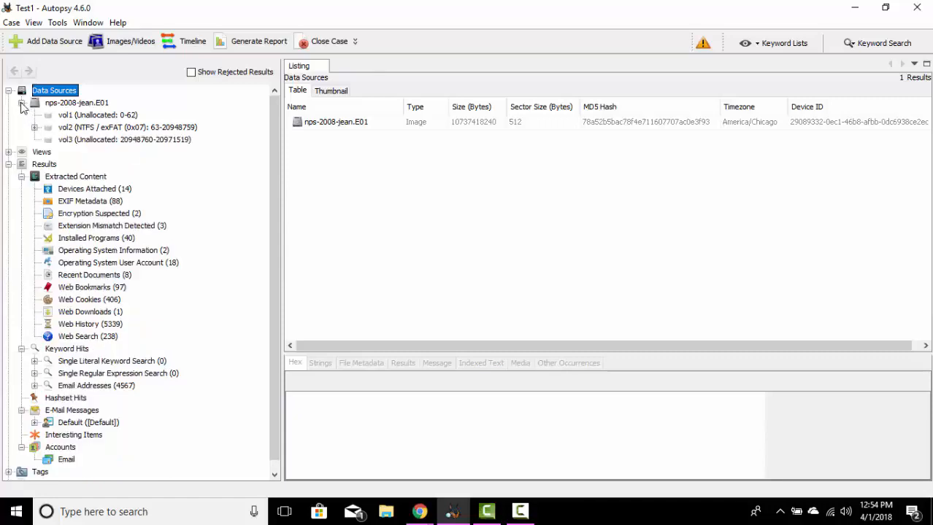
{"action": "left_click", "coordinate": [22, 103]}
{"action": "left_click", "coordinate": [8, 91]}
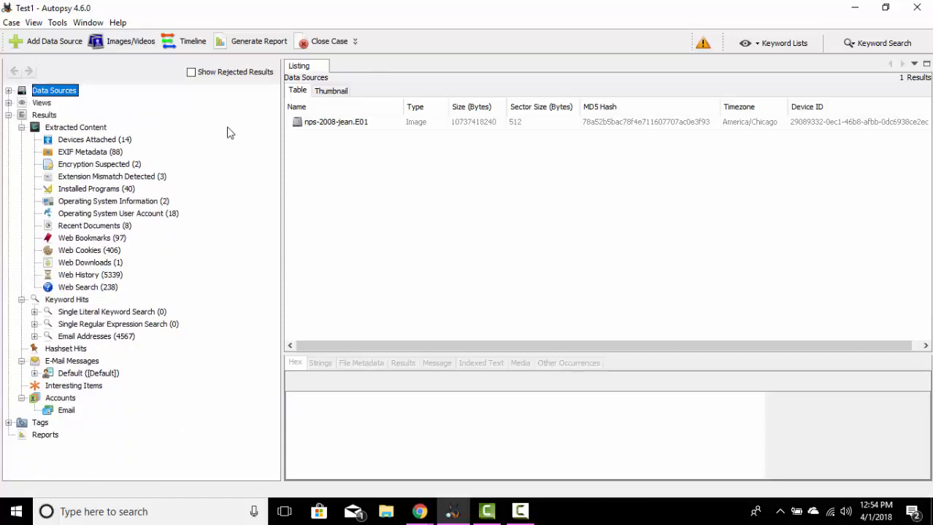
Step: Inspect the hex and strings content of the nps-2008-jean.E01 image and its columns in the listing
{"action": "left_click", "coordinate": [369, 127]}
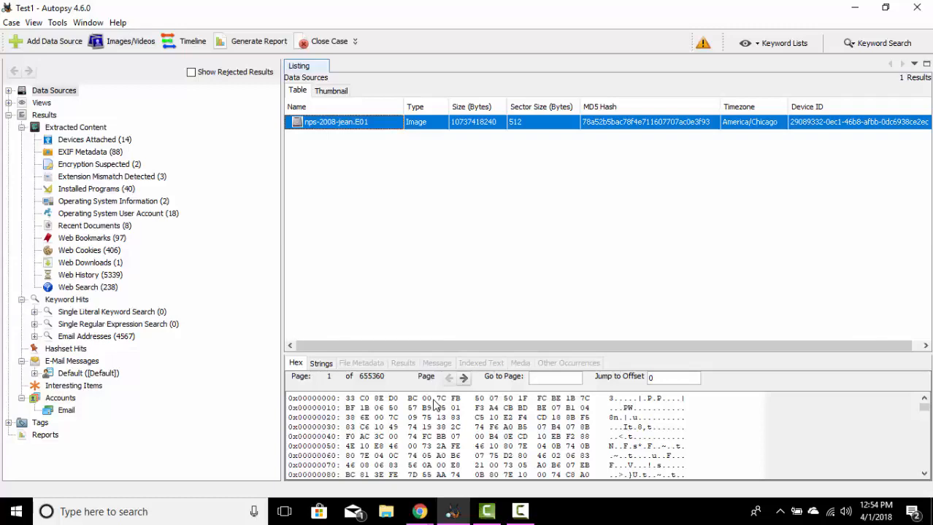
{"action": "left_click", "coordinate": [325, 365]}
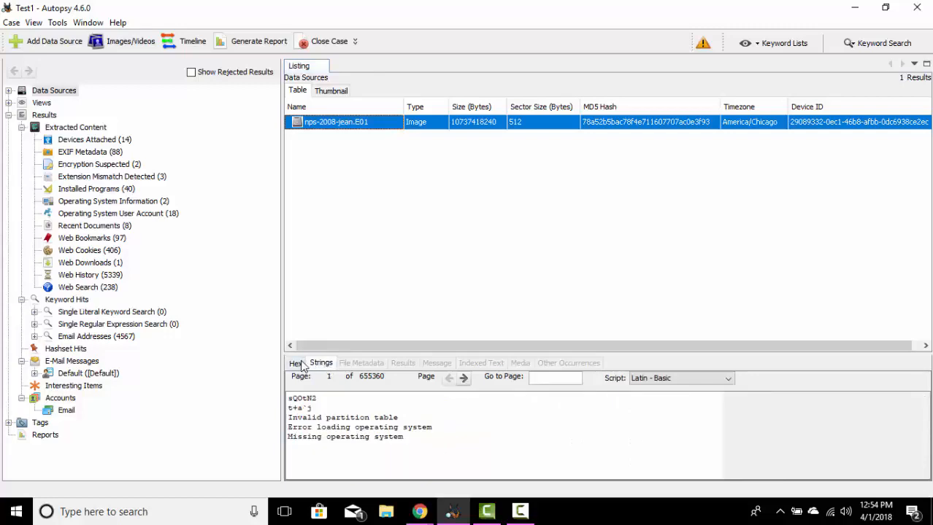
{"action": "left_click", "coordinate": [296, 363]}
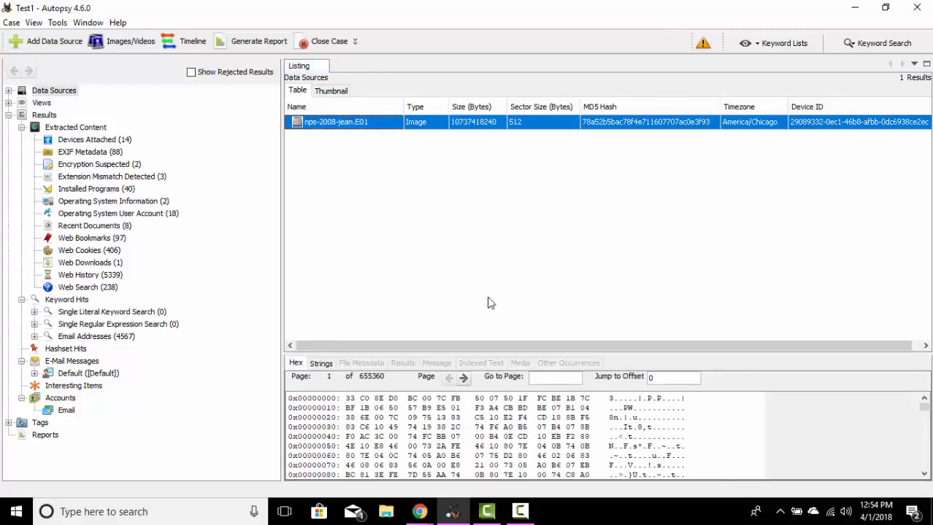
{"action": "left_click_drag", "start_coordinate": [445, 349], "coordinate": [500, 356]}
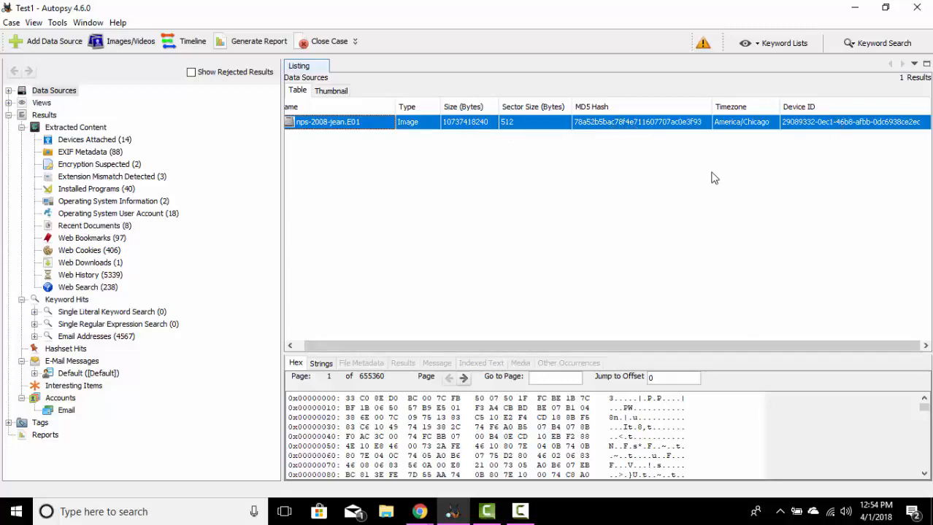
{"action": "left_click_drag", "start_coordinate": [460, 344], "coordinate": [405, 344]}
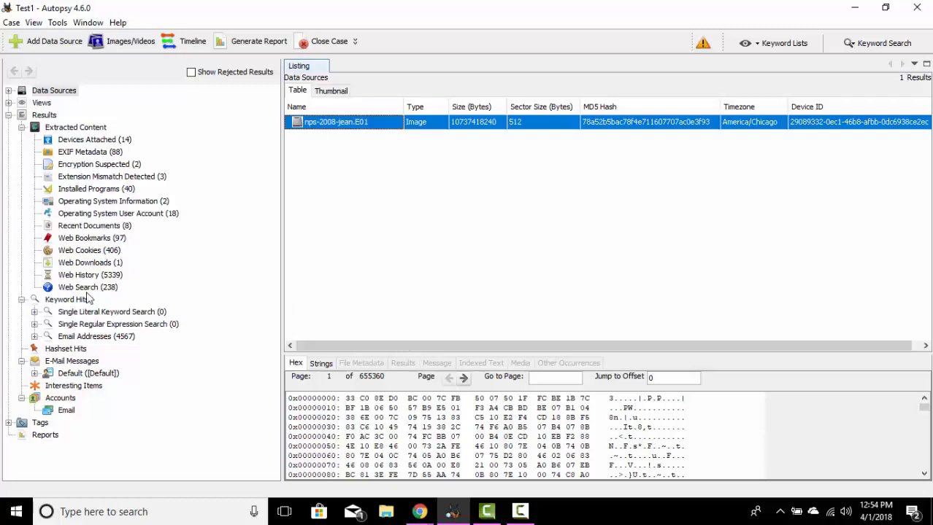
Step: Expand Views and examine the Images, Videos and Audio categories under File Types, By Extension
{"action": "left_click", "coordinate": [10, 106]}
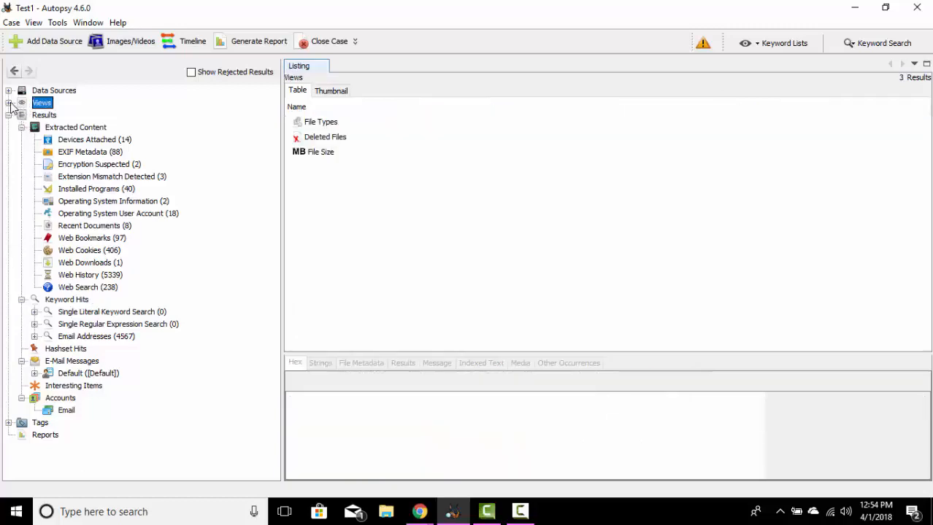
{"action": "left_click", "coordinate": [8, 105]}
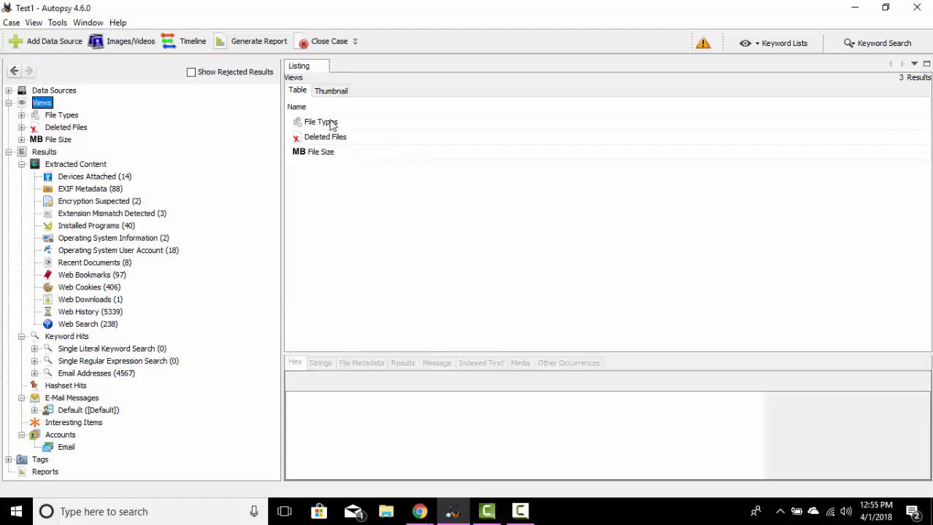
{"action": "double_click", "coordinate": [331, 124]}
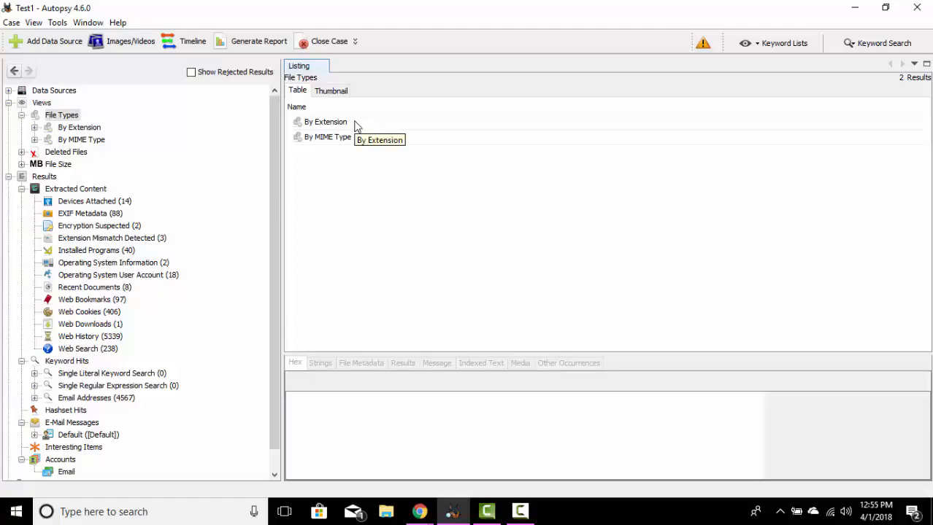
{"action": "double_click", "coordinate": [359, 129]}
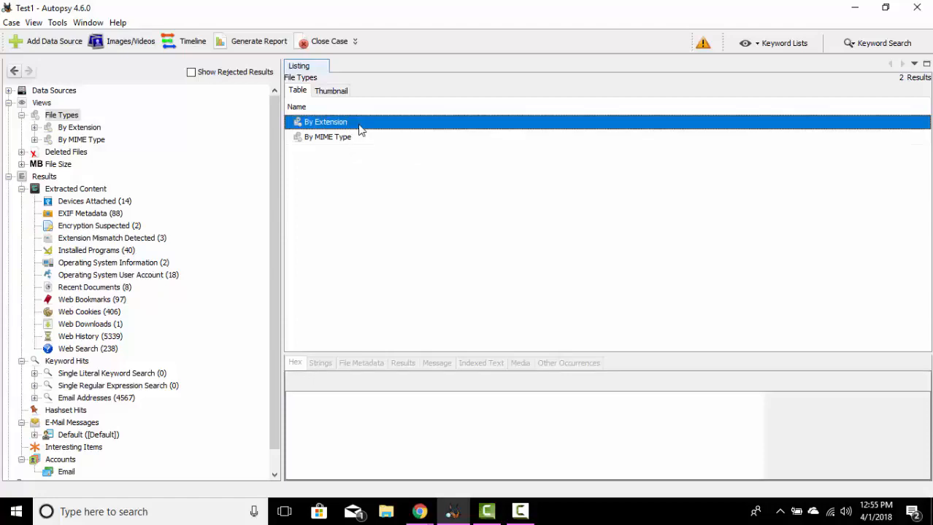
{"action": "left_click", "coordinate": [338, 127]}
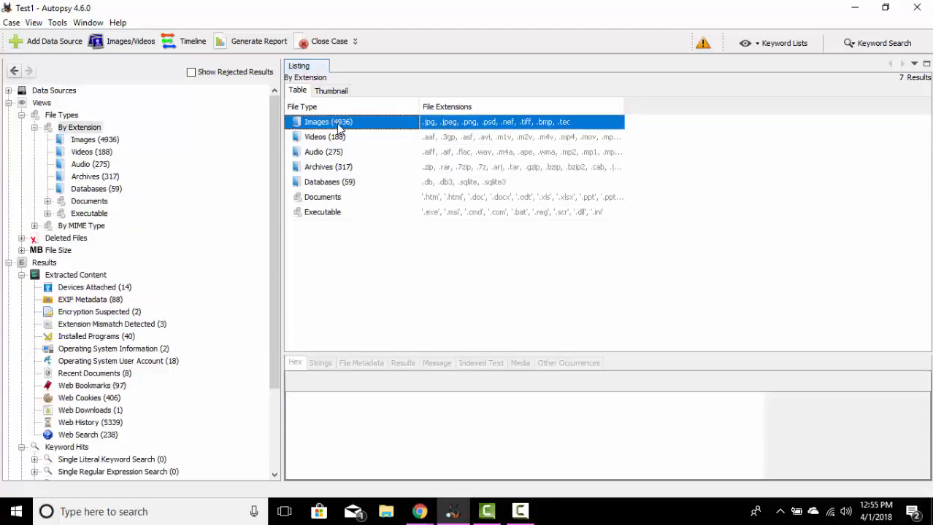
{"action": "left_click", "coordinate": [333, 137]}
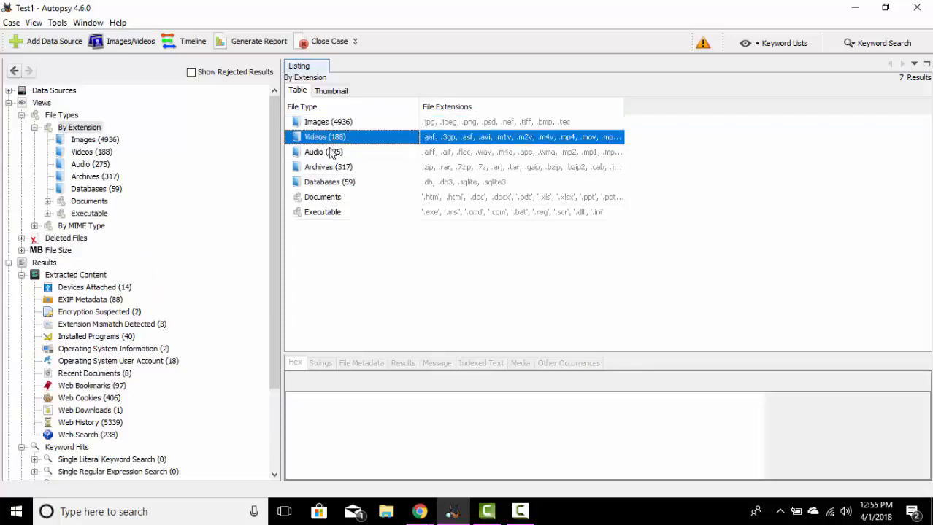
{"action": "left_click", "coordinate": [331, 152]}
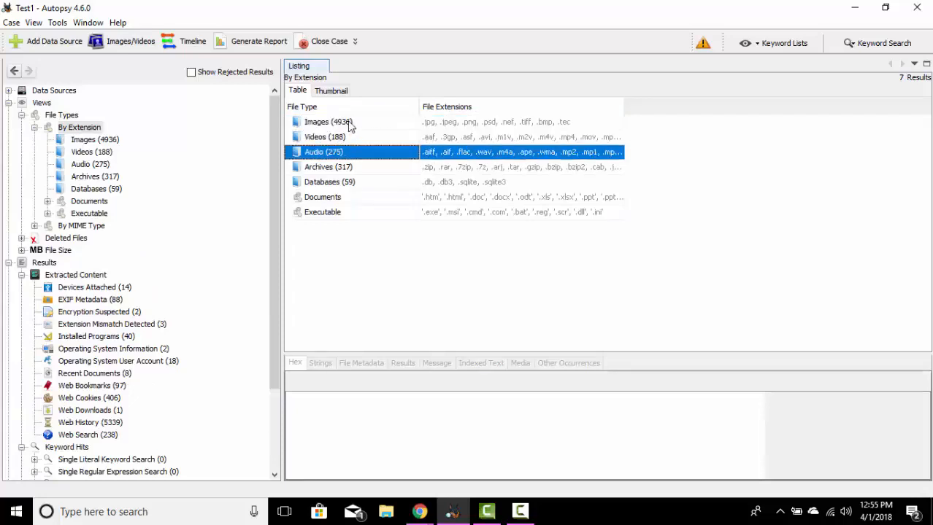
Step: List the files in the Images category and inspect the first two entries and their columns
{"action": "left_click", "coordinate": [351, 126]}
{"action": "double_click", "coordinate": [351, 125]}
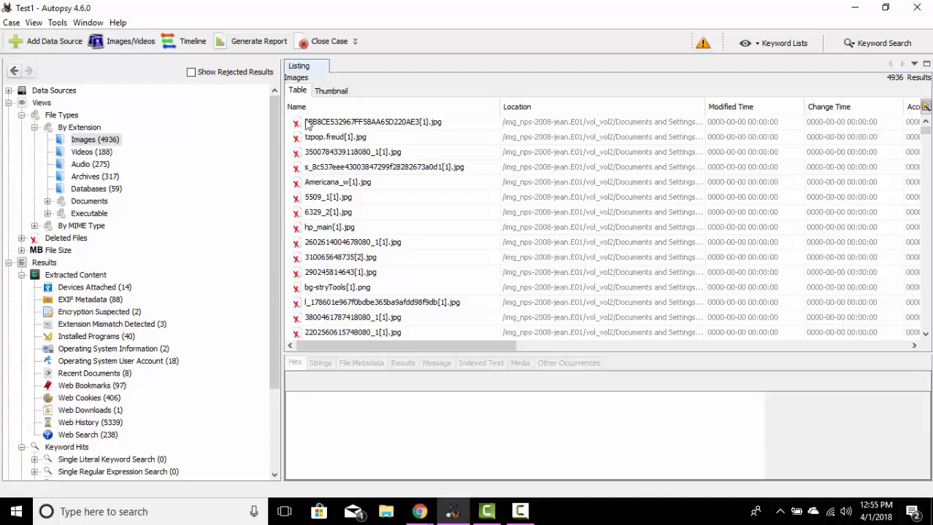
{"action": "left_click", "coordinate": [461, 122]}
{"action": "left_click", "coordinate": [452, 138]}
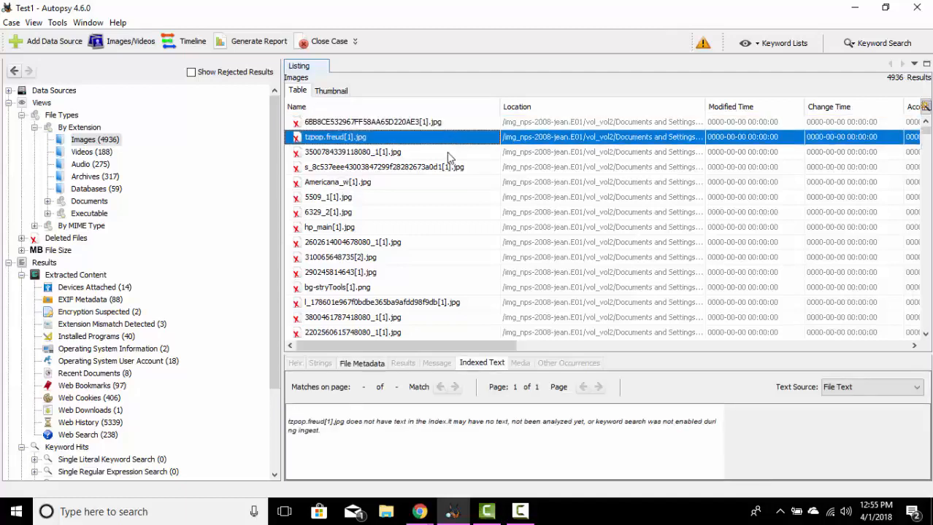
{"action": "left_click", "coordinate": [449, 125]}
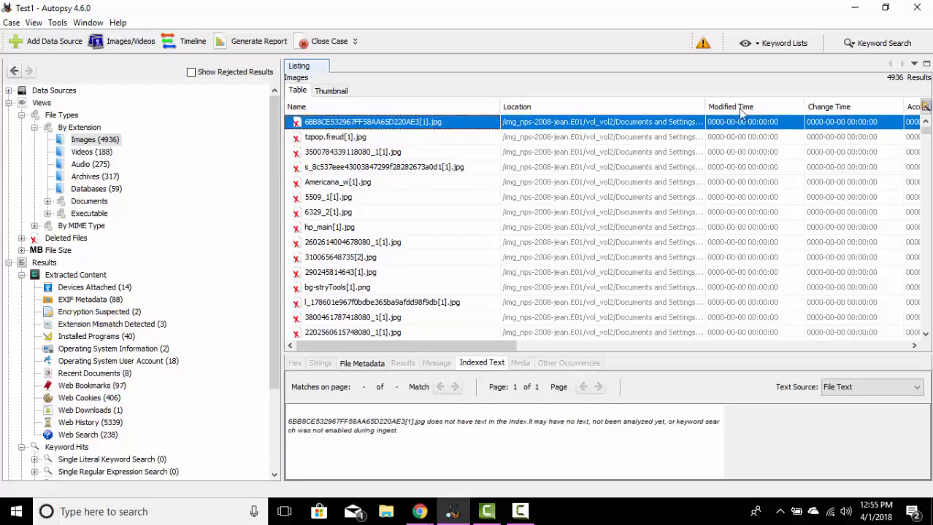
{"action": "left_click_drag", "start_coordinate": [501, 351], "coordinate": [473, 357]}
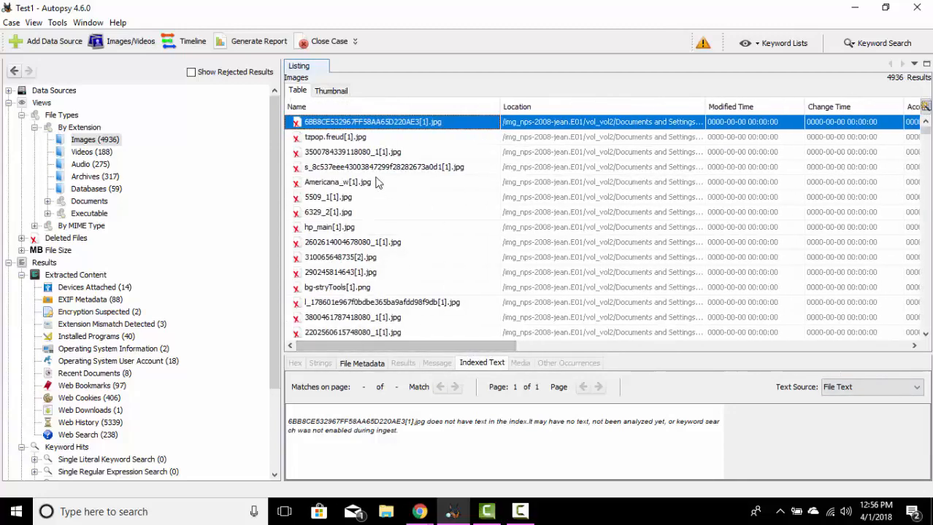
Step: Show the Images category as thumbnails and read the file metadata of Addison.bmp, including its timestamps and MD5 hash
{"action": "left_click", "coordinate": [331, 92]}
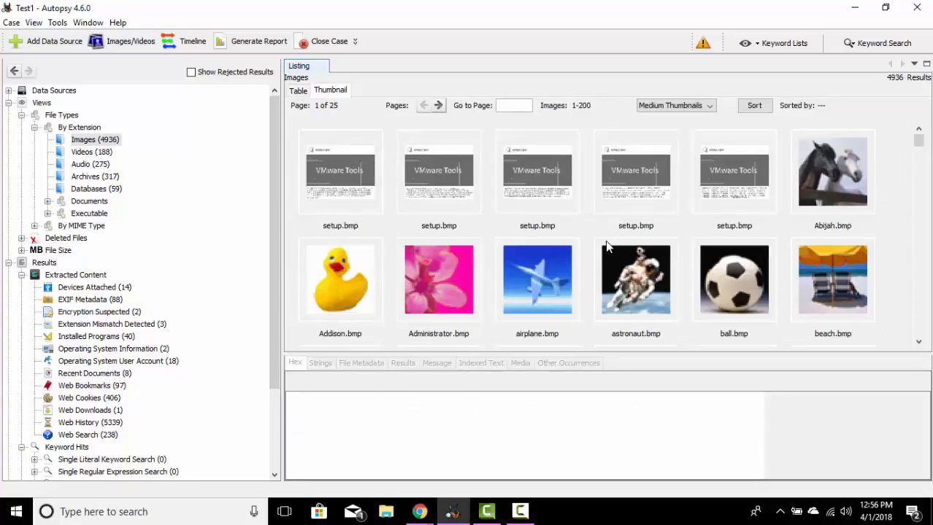
{"action": "left_click", "coordinate": [345, 278]}
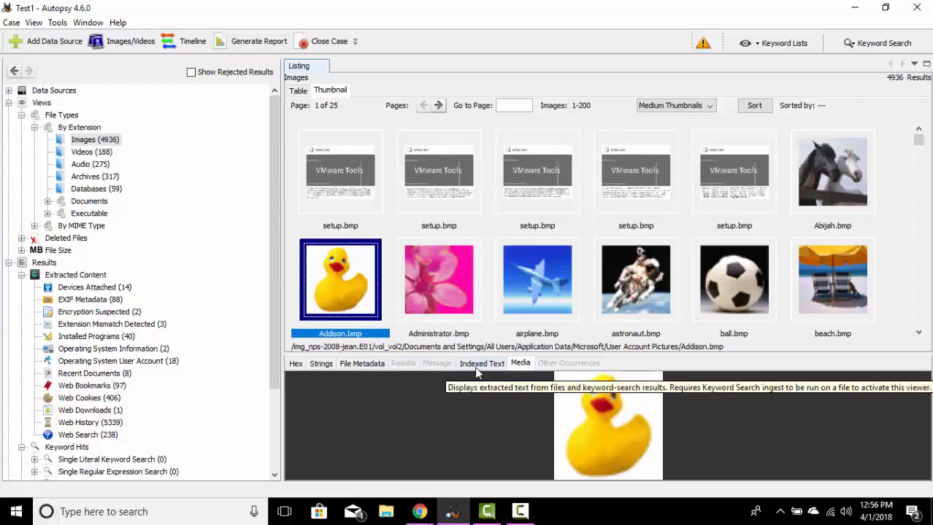
{"action": "left_click", "coordinate": [363, 364]}
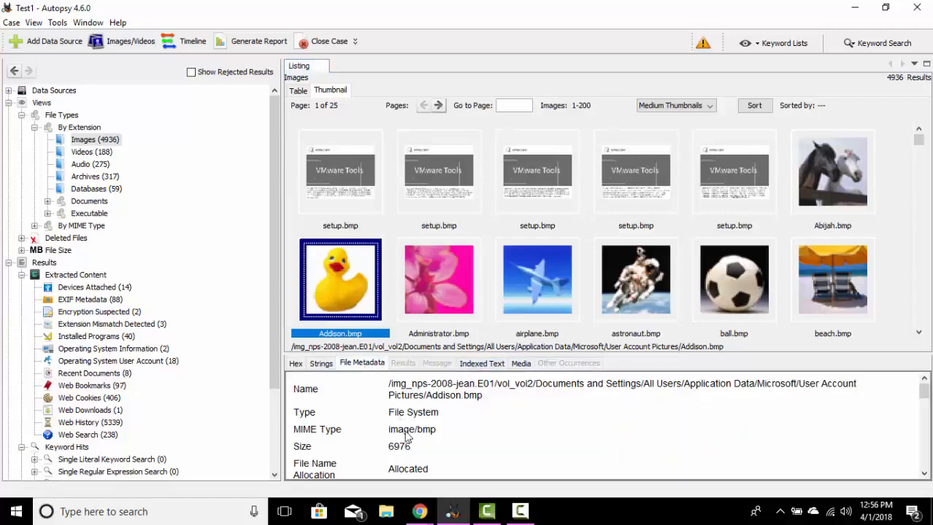
{"action": "left_click", "coordinate": [925, 474]}
{"action": "left_click", "coordinate": [924, 474]}
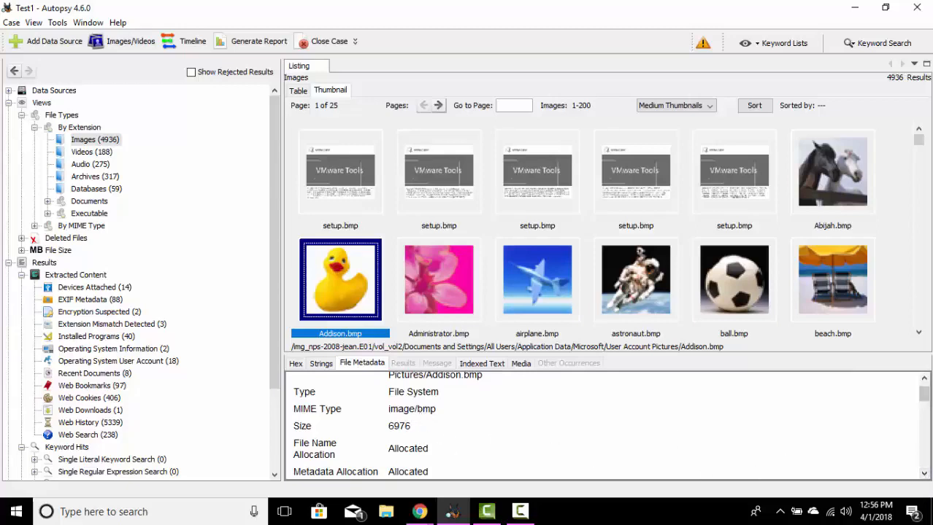
{"action": "left_click", "coordinate": [924, 473]}
{"action": "left_click", "coordinate": [924, 474]}
{"action": "left_click", "coordinate": [925, 474]}
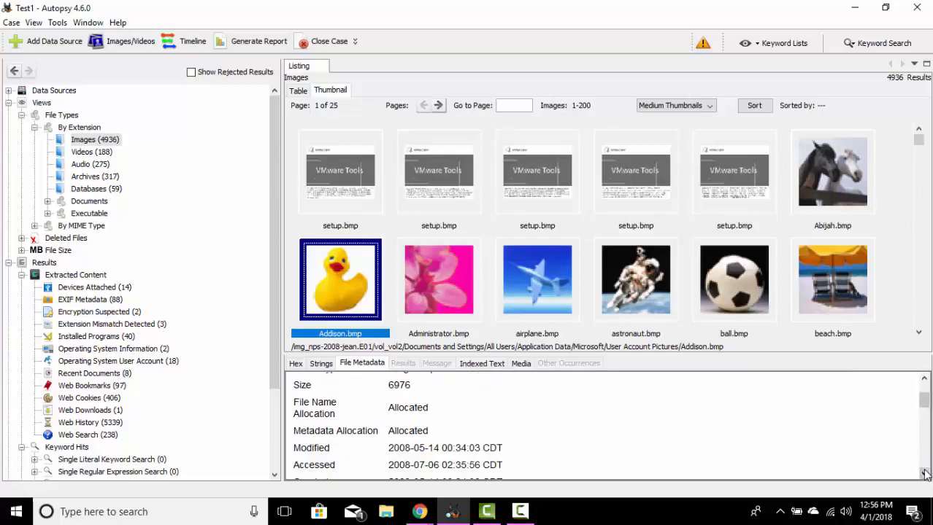
{"action": "left_click", "coordinate": [925, 473]}
{"action": "left_click", "coordinate": [925, 474]}
{"action": "left_click", "coordinate": [925, 474]}
{"action": "left_click", "coordinate": [925, 474]}
{"action": "left_click", "coordinate": [924, 473]}
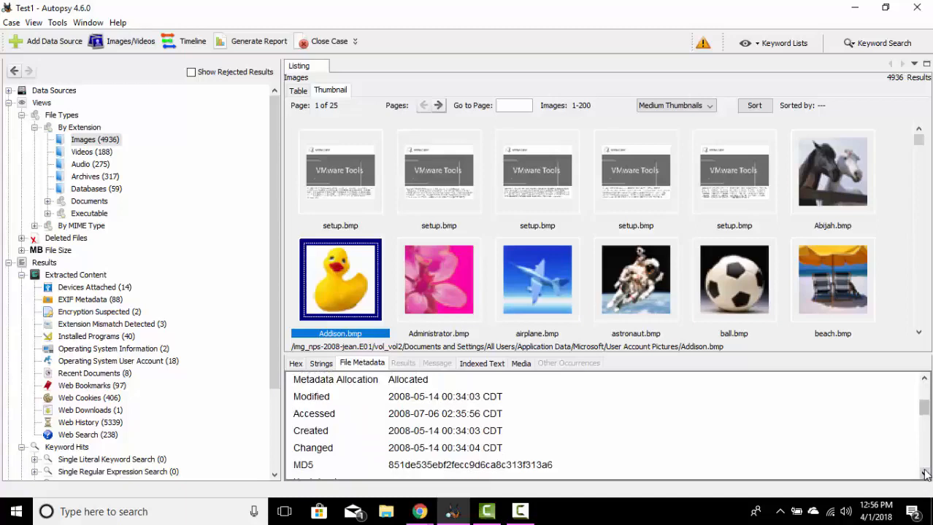
{"action": "left_click", "coordinate": [925, 473]}
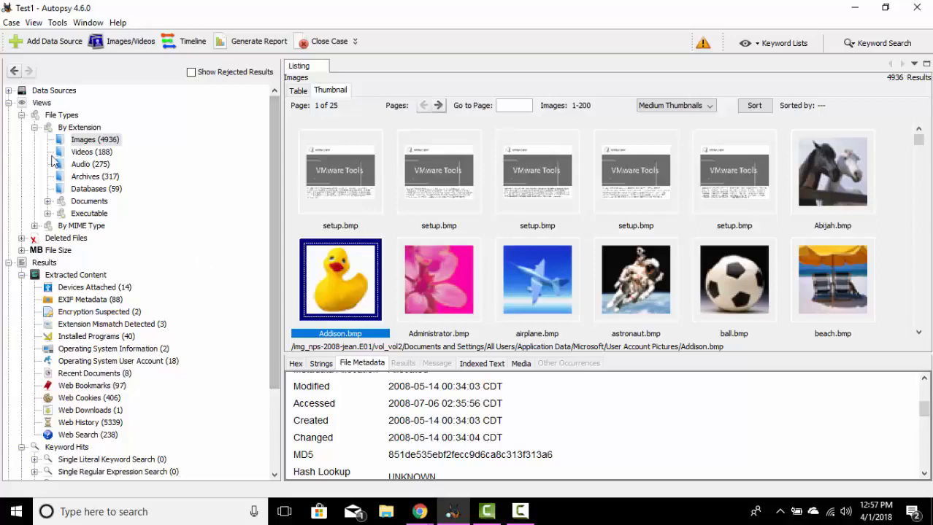
Step: Collapse By Extension in the tree and expand By MIME Type to view its categories
{"action": "left_click", "coordinate": [34, 128]}
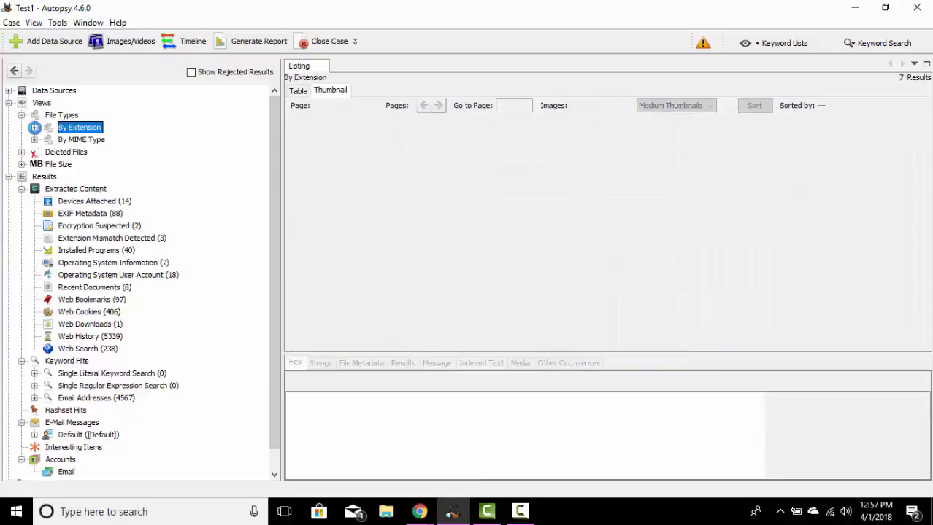
{"action": "left_click", "coordinate": [84, 139]}
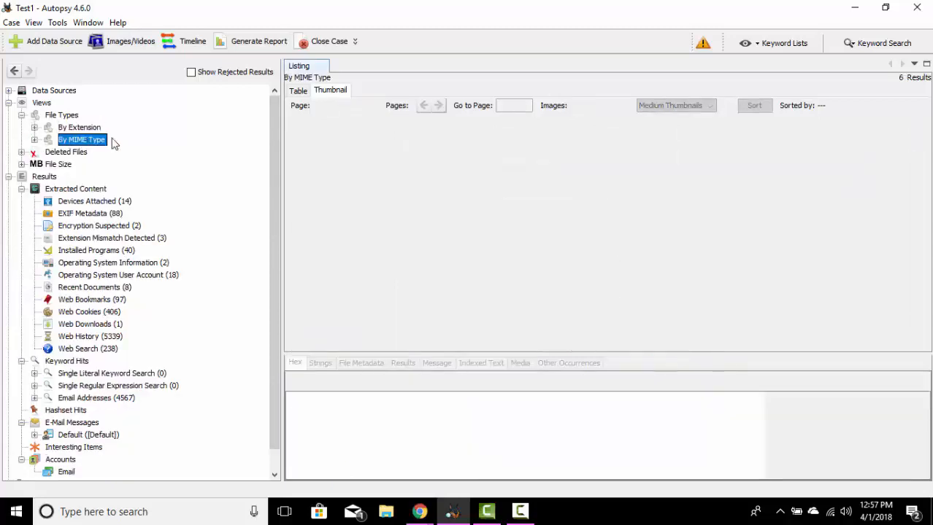
{"action": "double_click", "coordinate": [86, 140]}
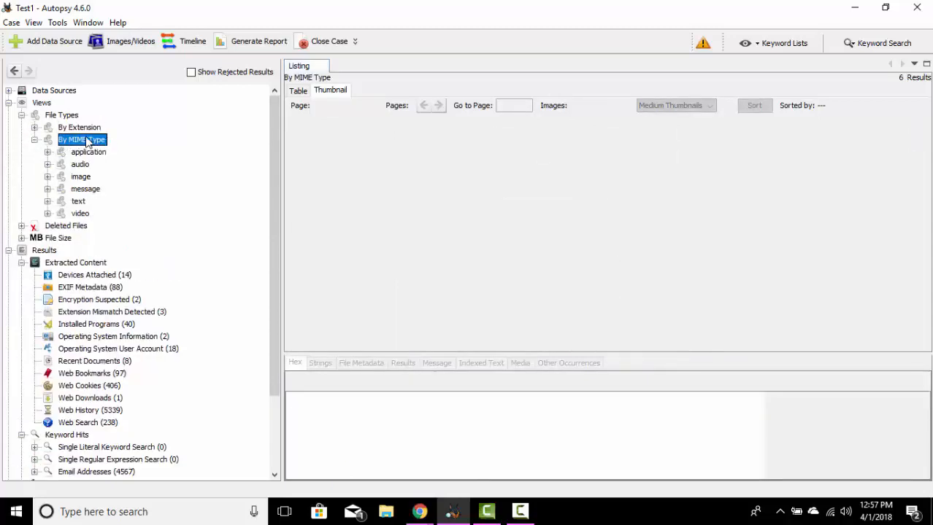
Step: List the contents of Views and compare the table and thumbnail displays, ending with the table
{"action": "left_click", "coordinate": [42, 105]}
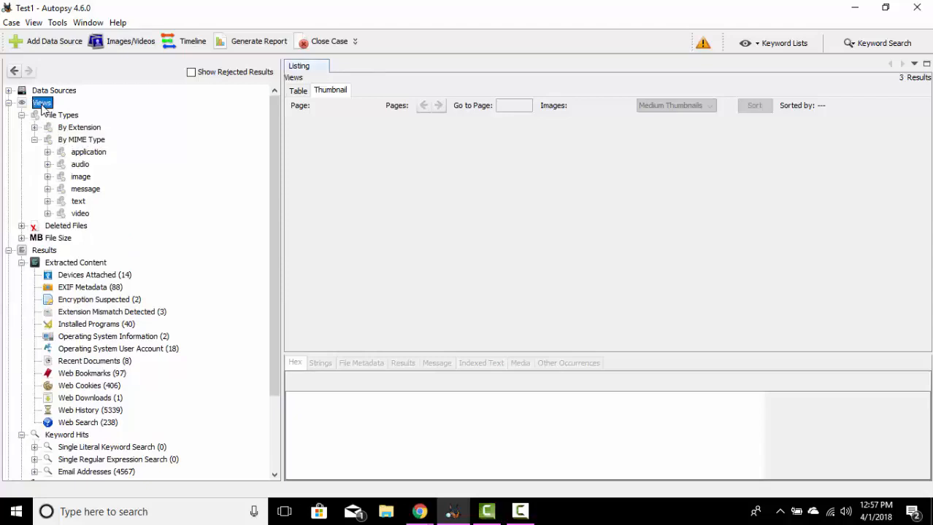
{"action": "left_click", "coordinate": [298, 90]}
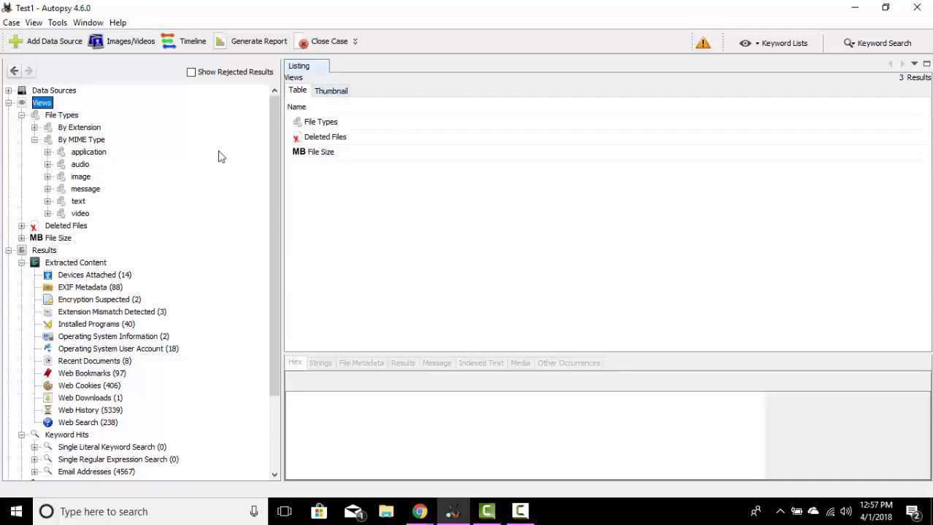
{"action": "left_click", "coordinate": [331, 92]}
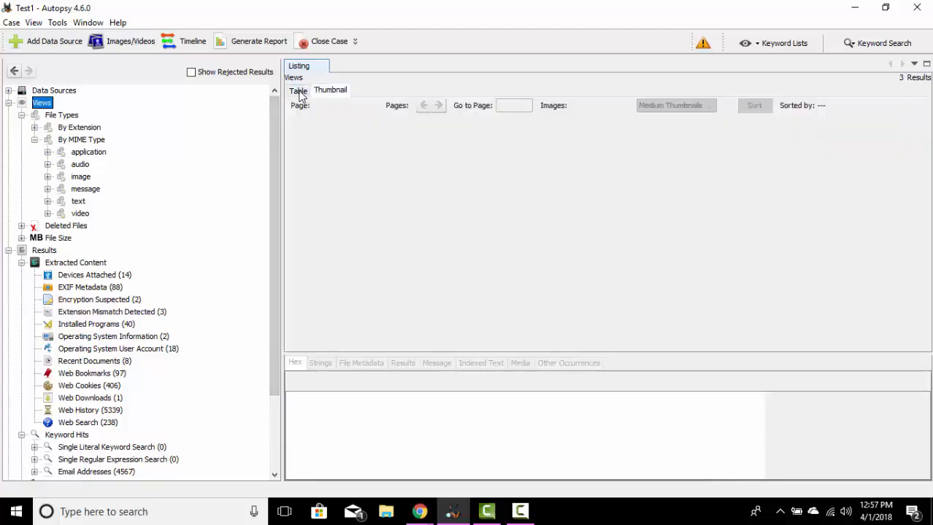
{"action": "left_click", "coordinate": [299, 92]}
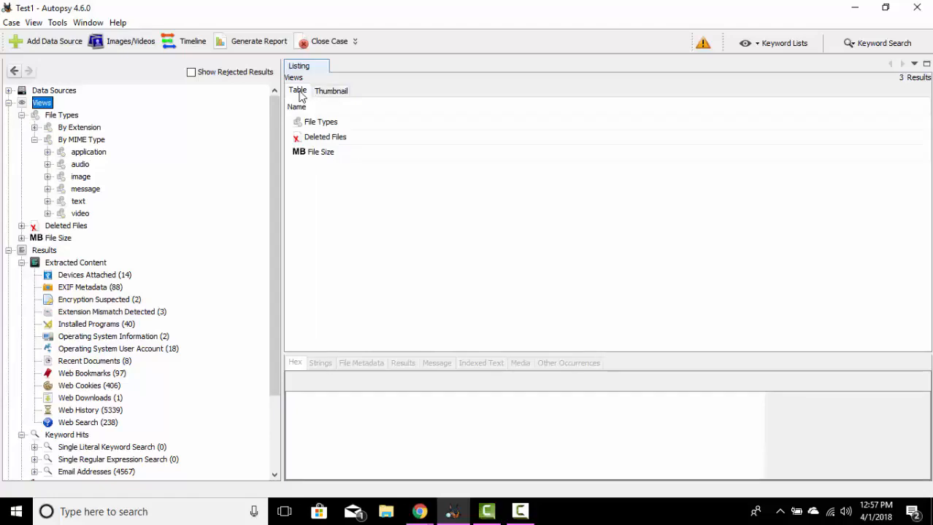
Step: Examine the By MIME Type listing under File Types, and go back to the Views listing
{"action": "left_click", "coordinate": [314, 124]}
{"action": "double_click", "coordinate": [314, 124]}
{"action": "double_click", "coordinate": [337, 142]}
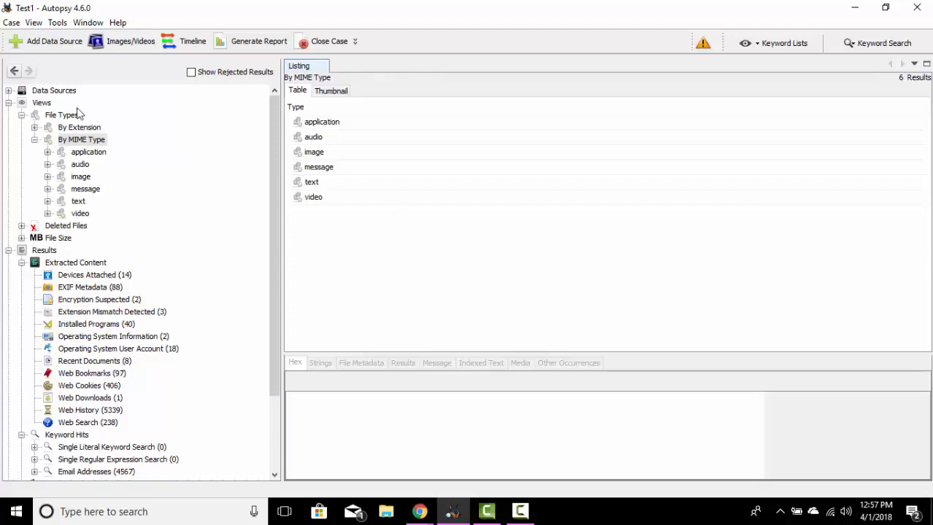
{"action": "left_click", "coordinate": [13, 72]}
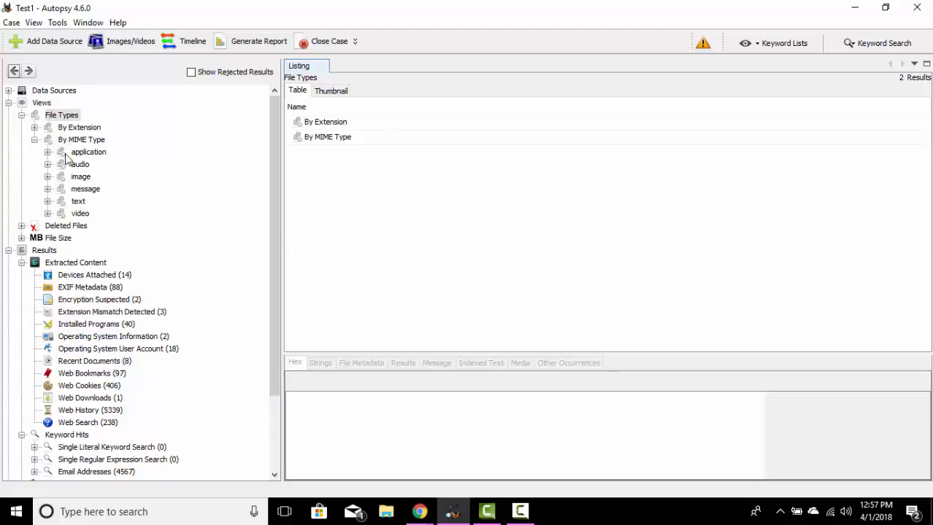
{"action": "left_click", "coordinate": [29, 71]}
{"action": "left_click", "coordinate": [13, 71]}
{"action": "left_click", "coordinate": [13, 72]}
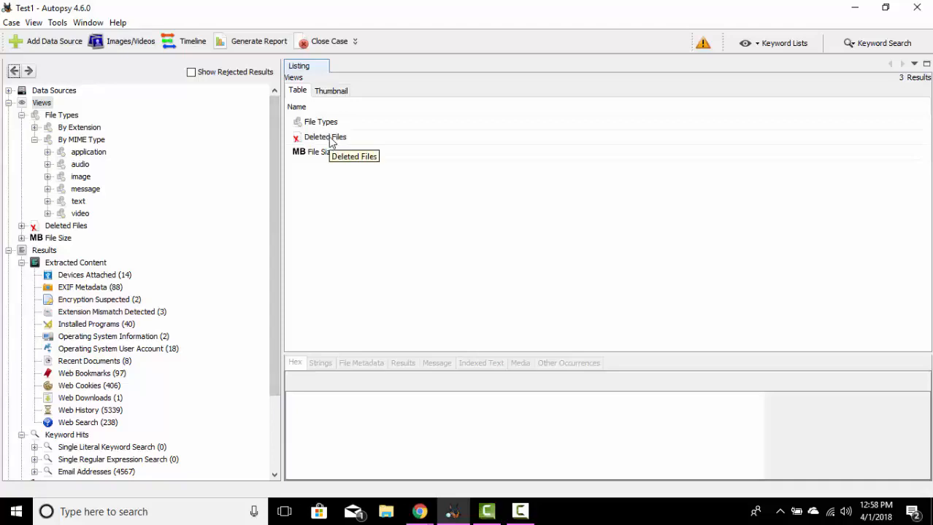
Step: List the File System entries under Deleted Files and check them as thumbnails and as a table
{"action": "left_click", "coordinate": [330, 142]}
{"action": "double_click", "coordinate": [331, 142]}
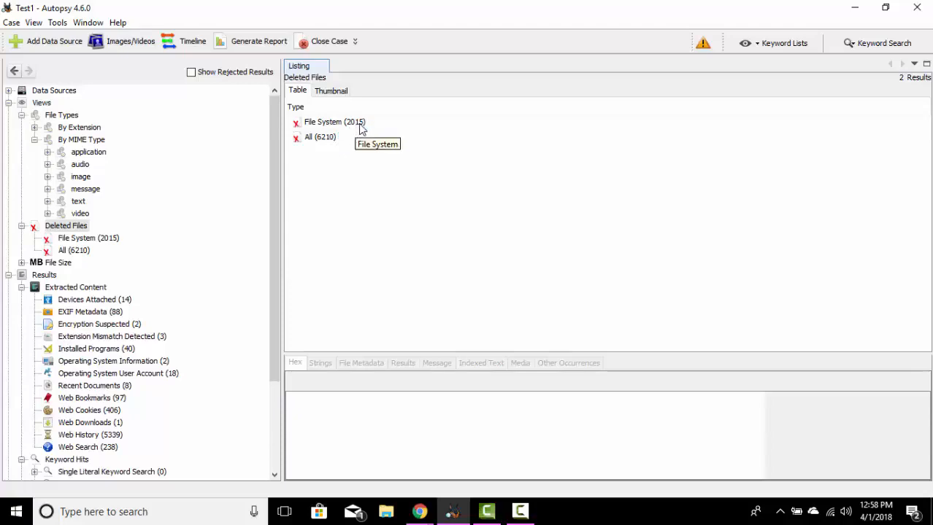
{"action": "double_click", "coordinate": [360, 126]}
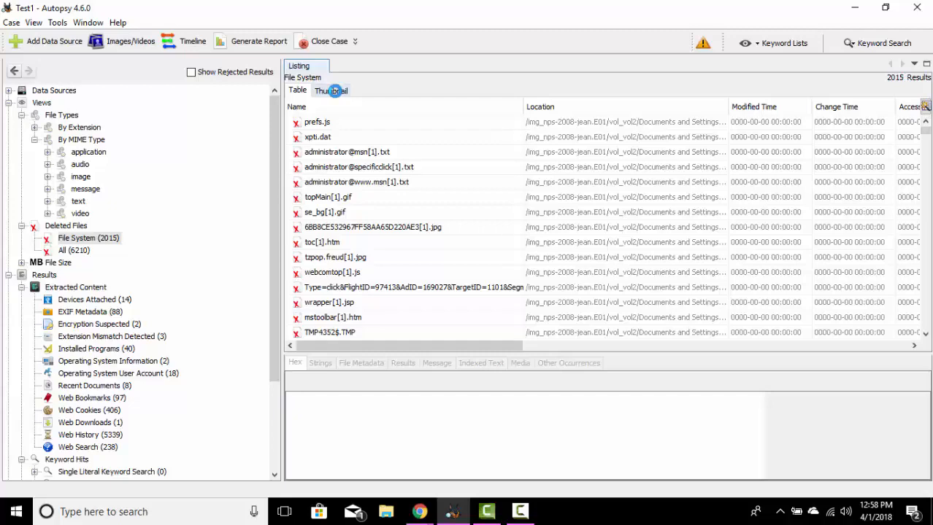
{"action": "left_click", "coordinate": [334, 91]}
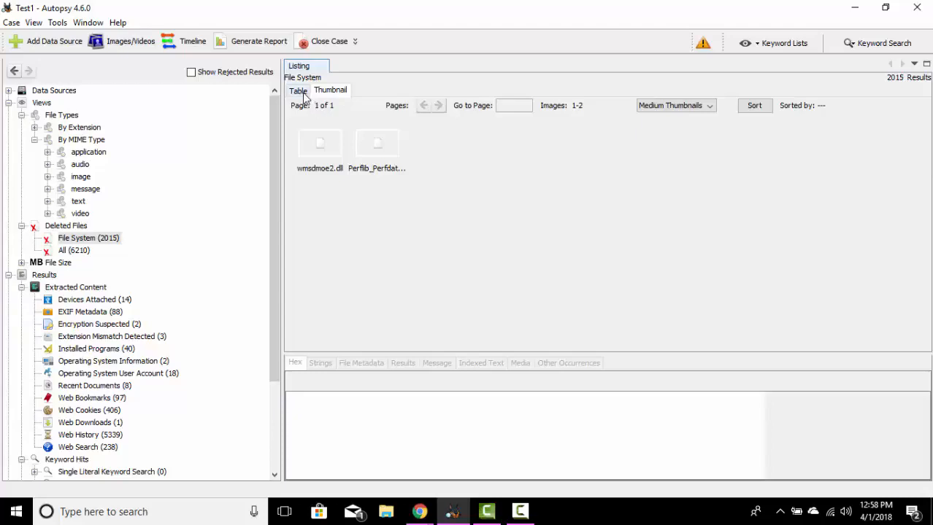
{"action": "left_click", "coordinate": [299, 92]}
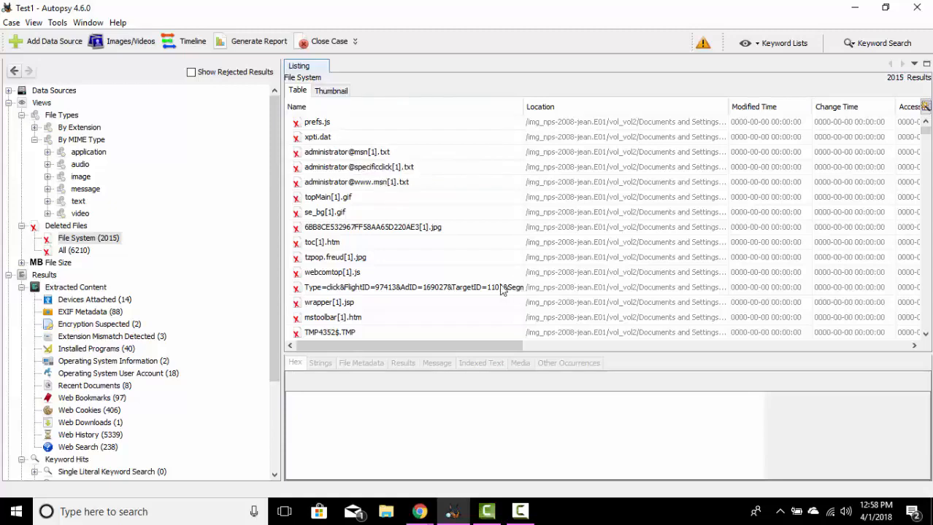
Step: Inspect the indexed text and file metadata of the deleted file prefs.js
{"action": "left_click", "coordinate": [317, 123]}
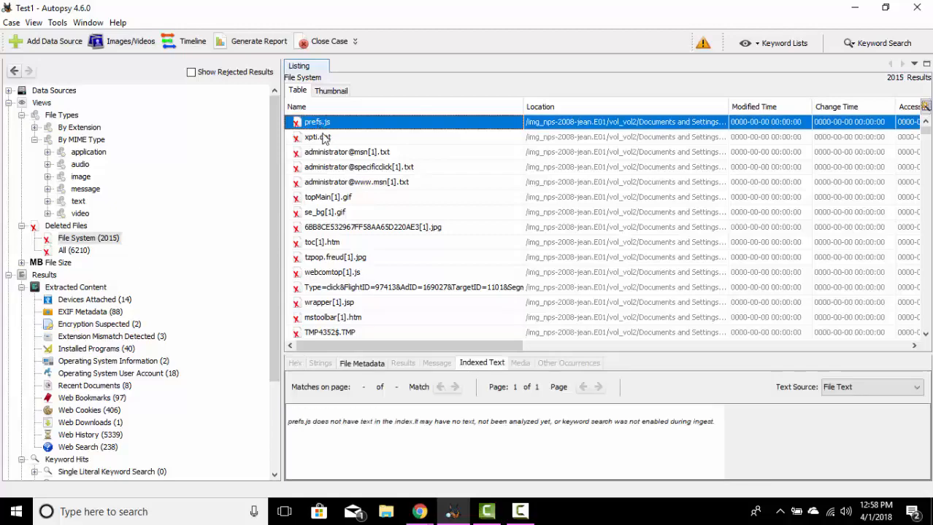
{"action": "left_click_drag", "start_coordinate": [440, 345], "coordinate": [402, 353]}
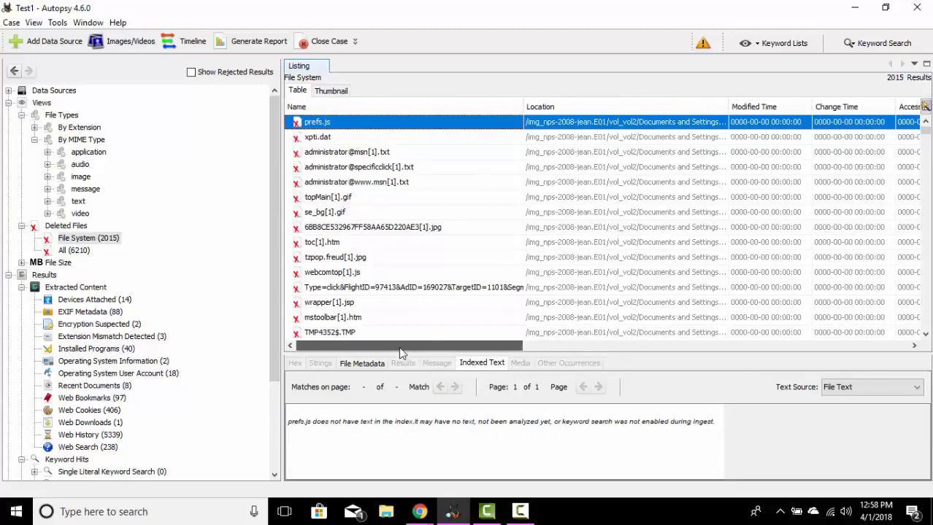
{"action": "left_click", "coordinate": [361, 363]}
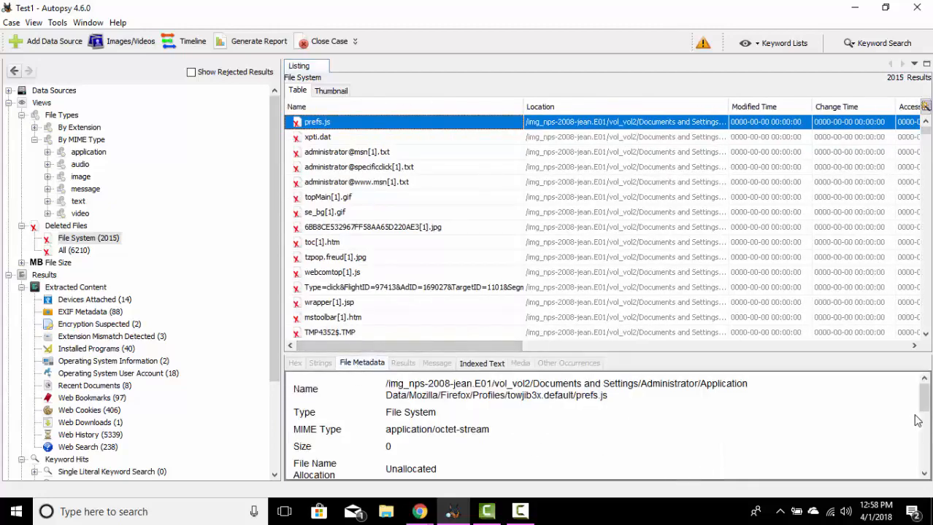
Step: Check the remaining file metadata of prefs.js, return to the Deleted Files overview and collapse the Views branch
{"action": "left_click_drag", "start_coordinate": [924, 408], "coordinate": [924, 446]}
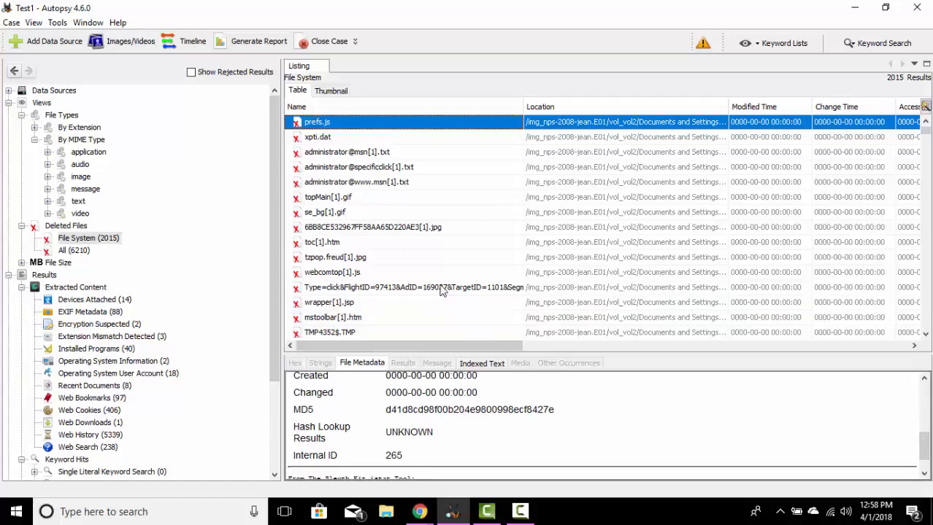
{"action": "left_click", "coordinate": [72, 228]}
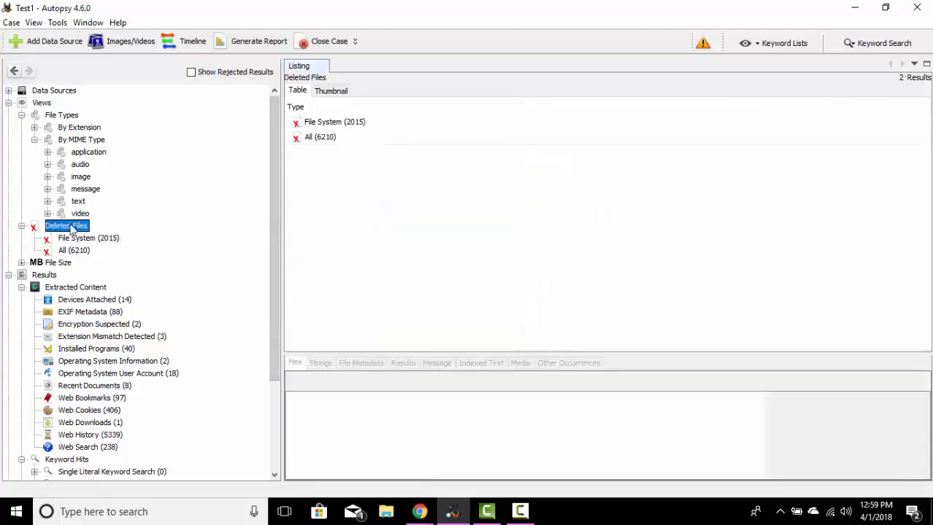
{"action": "left_click", "coordinate": [9, 102]}
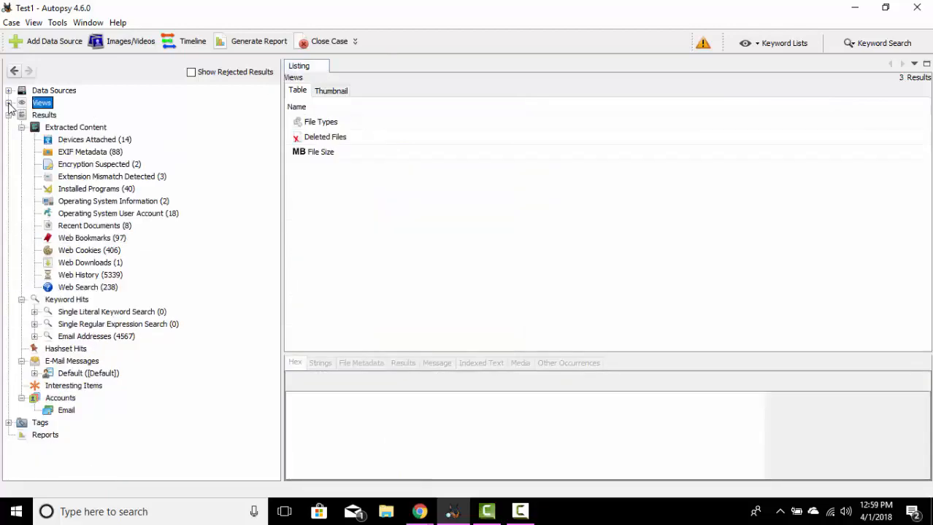
Step: List the Extracted Content results and inspect the Virtual USB Hub entry dated 2008-07-05 under Devices Attached
{"action": "left_click", "coordinate": [44, 116]}
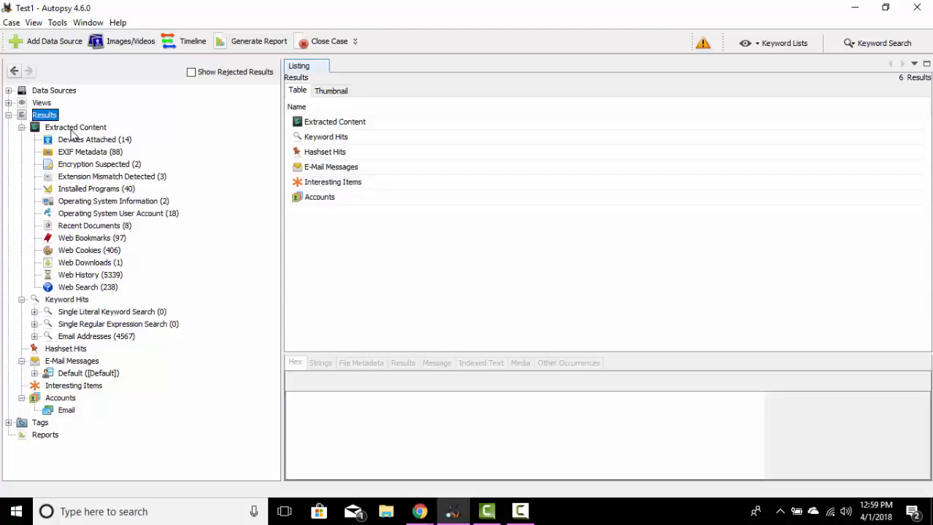
{"action": "left_click", "coordinate": [71, 128]}
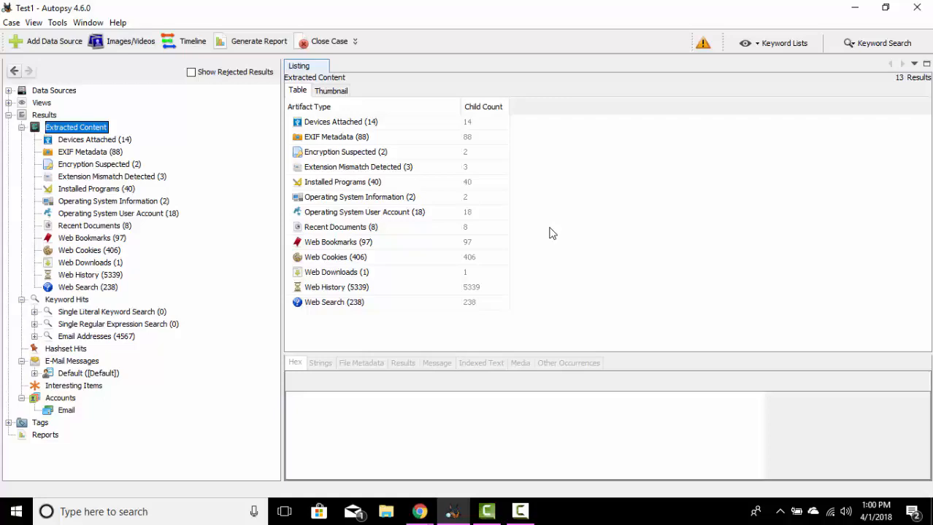
{"action": "left_click", "coordinate": [353, 124]}
{"action": "double_click", "coordinate": [353, 124]}
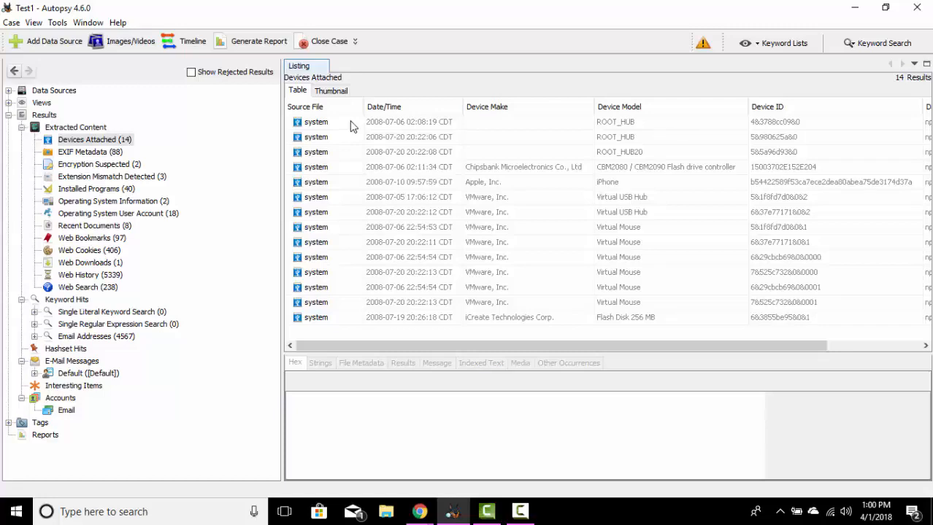
{"action": "left_click", "coordinate": [636, 202]}
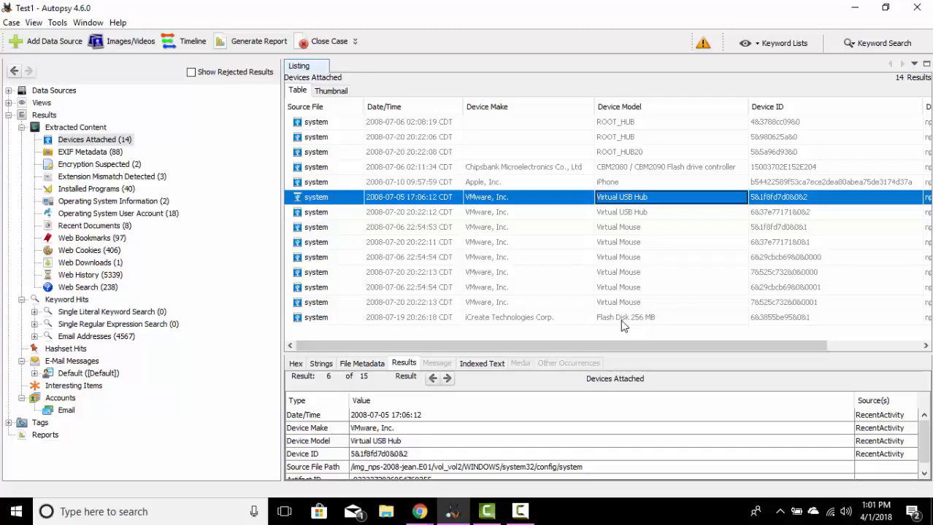
Step: List the EXIF Metadata results as thumbnails and preview the first backpack image and the outboard motor image EF5F71ADd01
{"action": "left_click", "coordinate": [105, 155]}
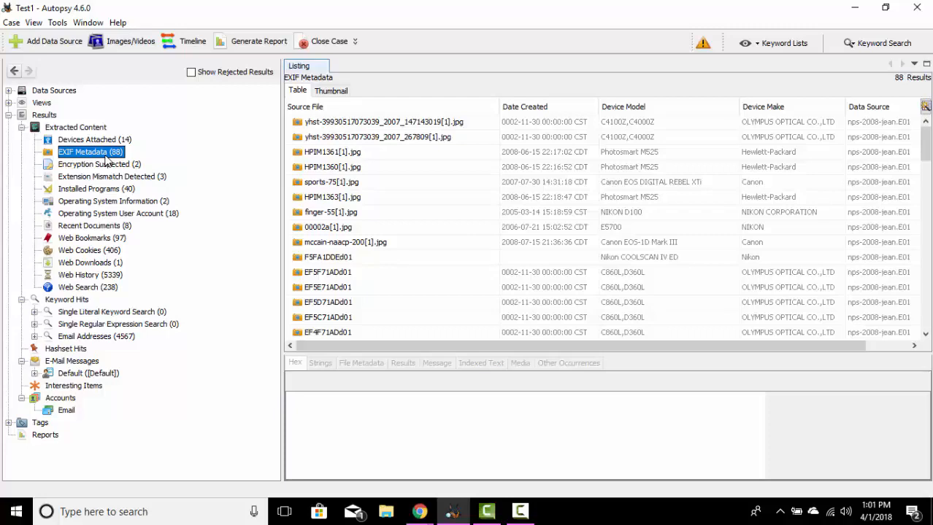
{"action": "left_click", "coordinate": [404, 126]}
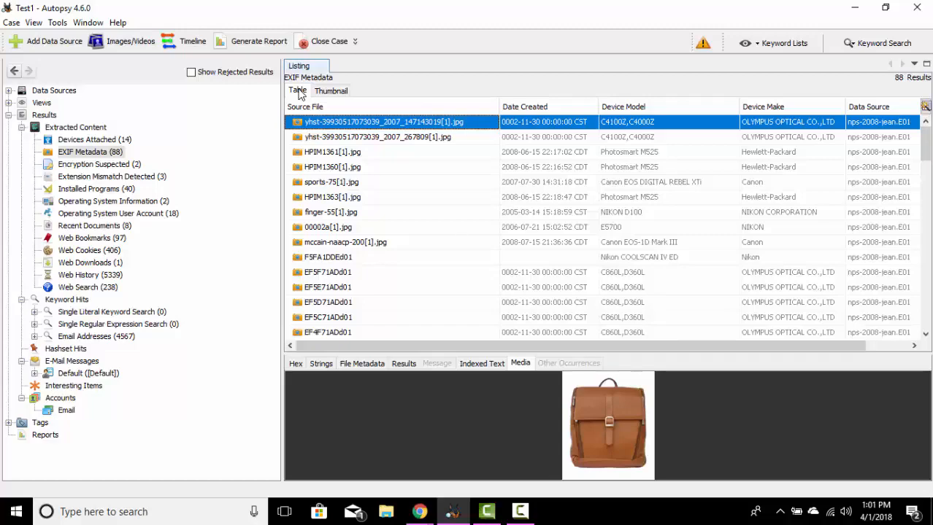
{"action": "left_click", "coordinate": [323, 94]}
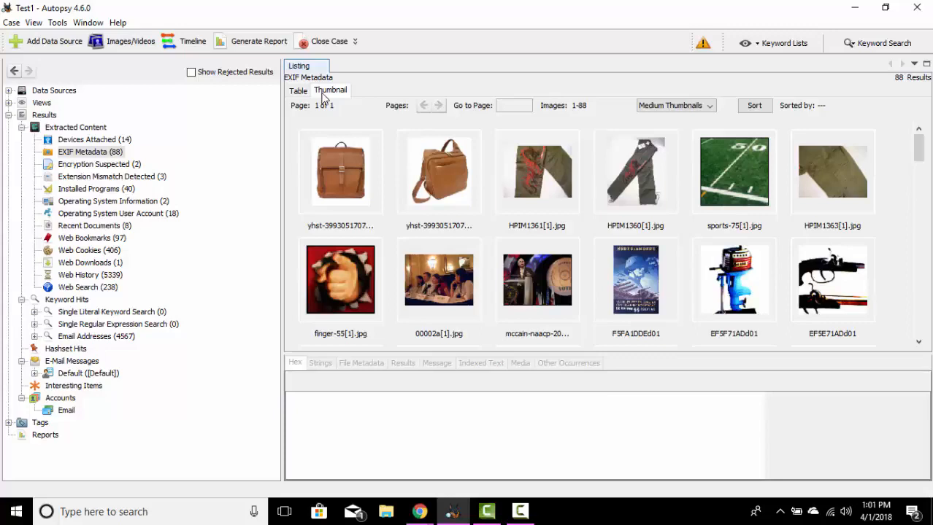
{"action": "left_click", "coordinate": [340, 189]}
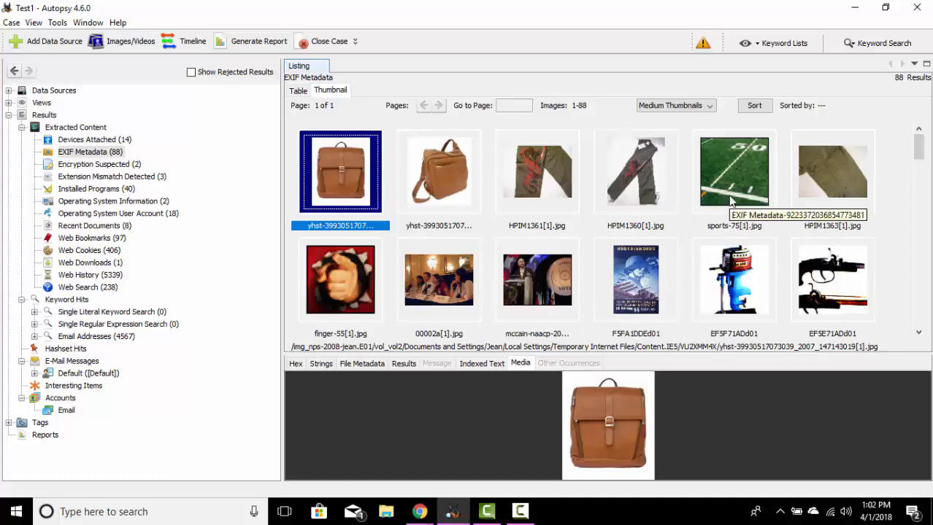
{"action": "left_click", "coordinate": [732, 270]}
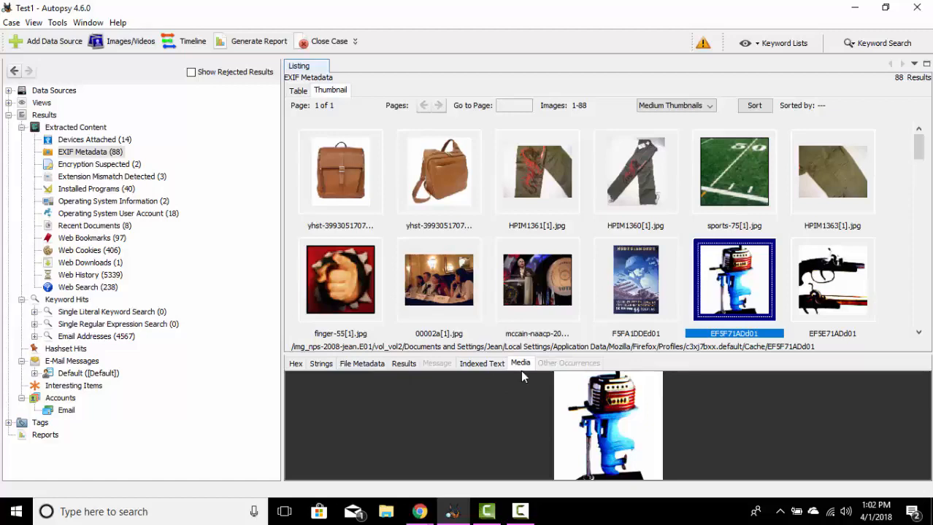
Step: Compare the extracted EXIF results and file metadata of image EF5F71ADd01, including its timestamps and MD5 hash
{"action": "left_click", "coordinate": [404, 365]}
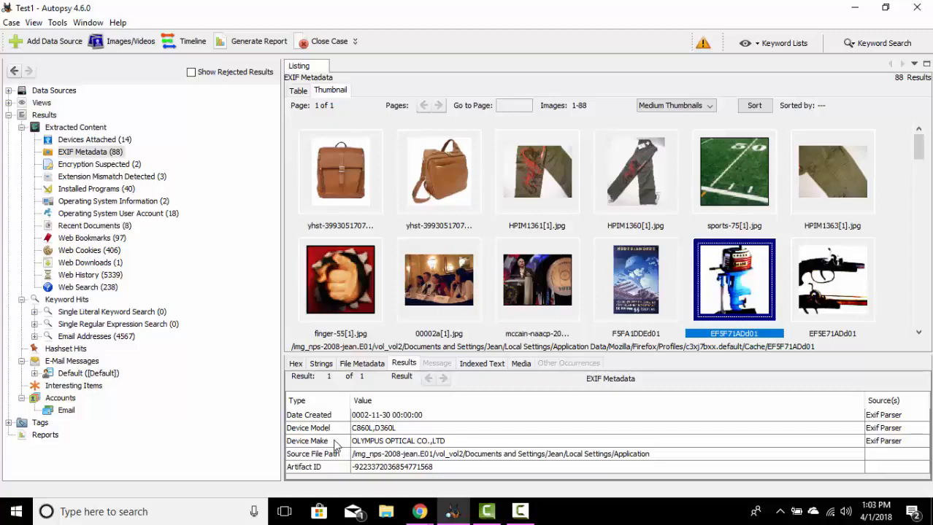
{"action": "left_click", "coordinate": [363, 363]}
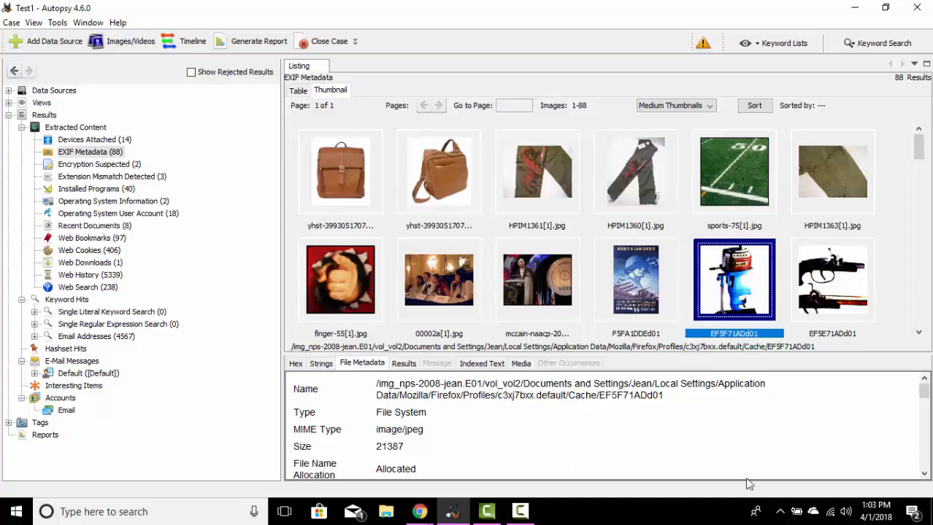
{"action": "left_click", "coordinate": [924, 473]}
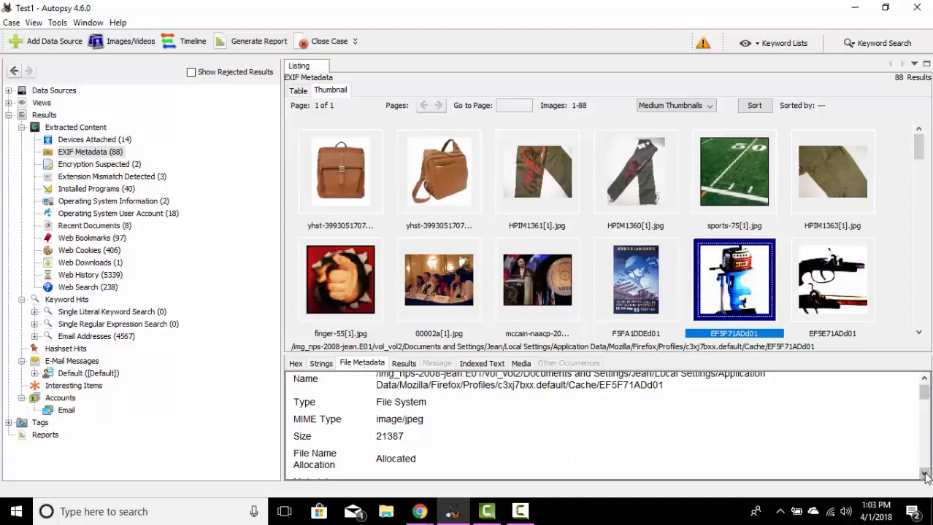
{"action": "left_click", "coordinate": [925, 475]}
{"action": "left_click", "coordinate": [924, 475]}
{"action": "left_click", "coordinate": [924, 476]}
{"action": "left_click", "coordinate": [925, 475]}
{"action": "left_click", "coordinate": [924, 475]}
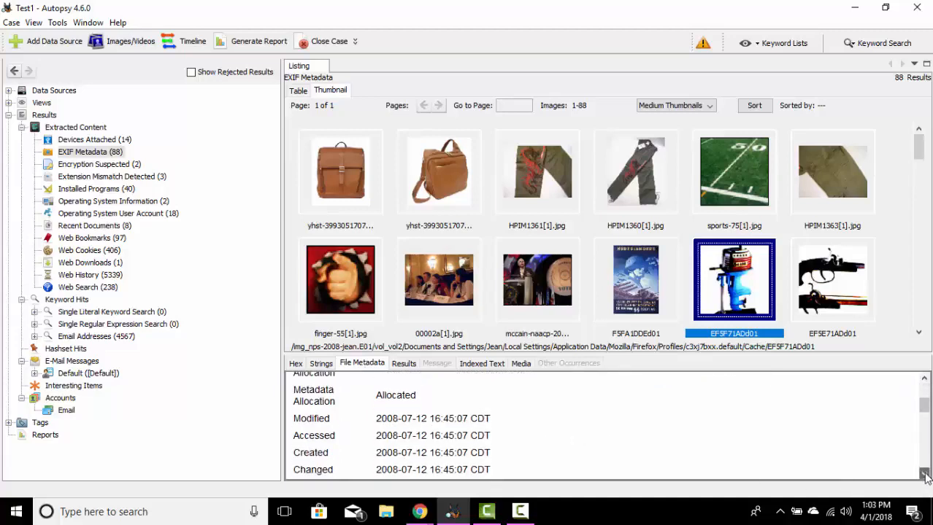
{"action": "left_click", "coordinate": [925, 475]}
{"action": "left_click", "coordinate": [924, 475]}
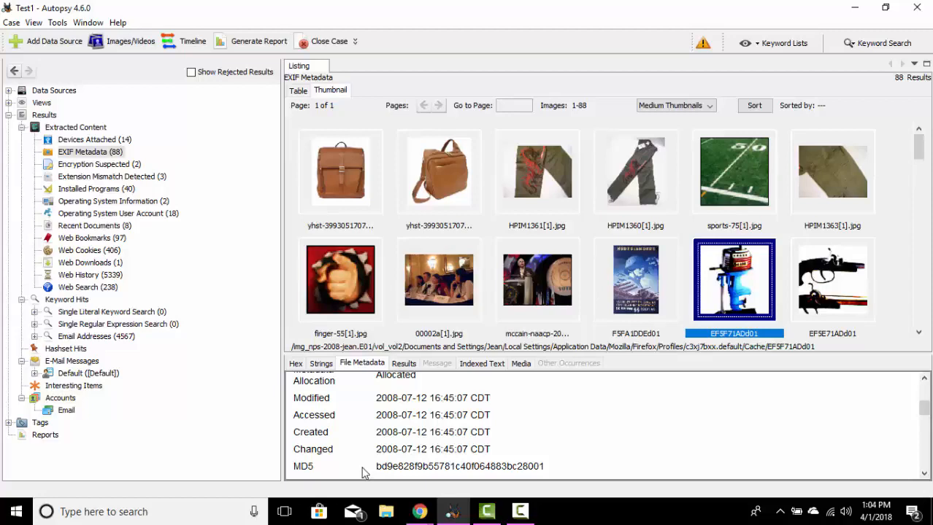
{"action": "left_click", "coordinate": [403, 363]}
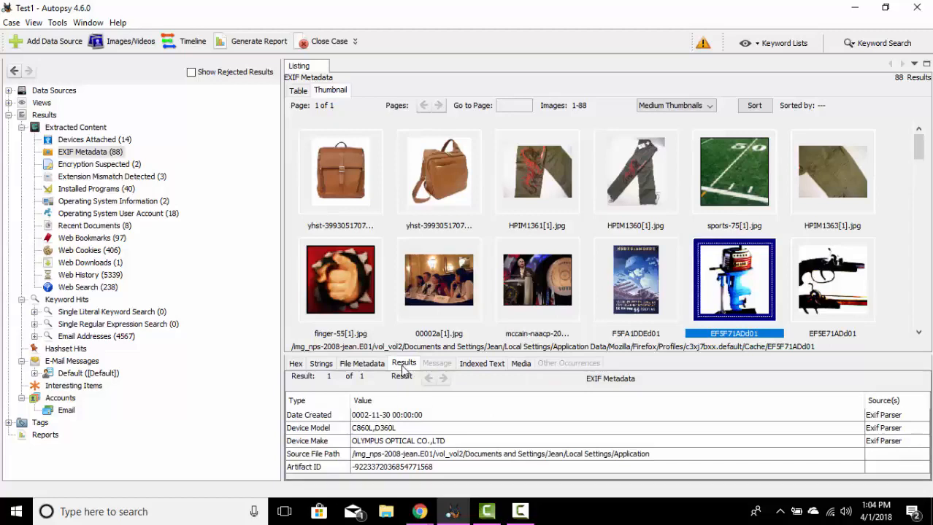
{"action": "left_click", "coordinate": [369, 365]}
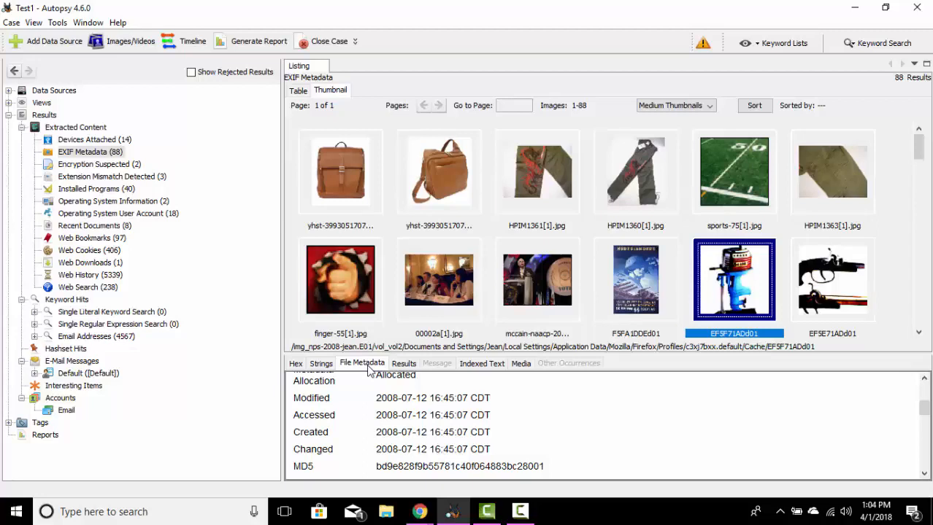
Step: List the Extension Mismatch Detected files and preview 432thumb[1].gif and iconbg.bmp.tmp, ending on 432thumb[1].gif
{"action": "left_click", "coordinate": [86, 177]}
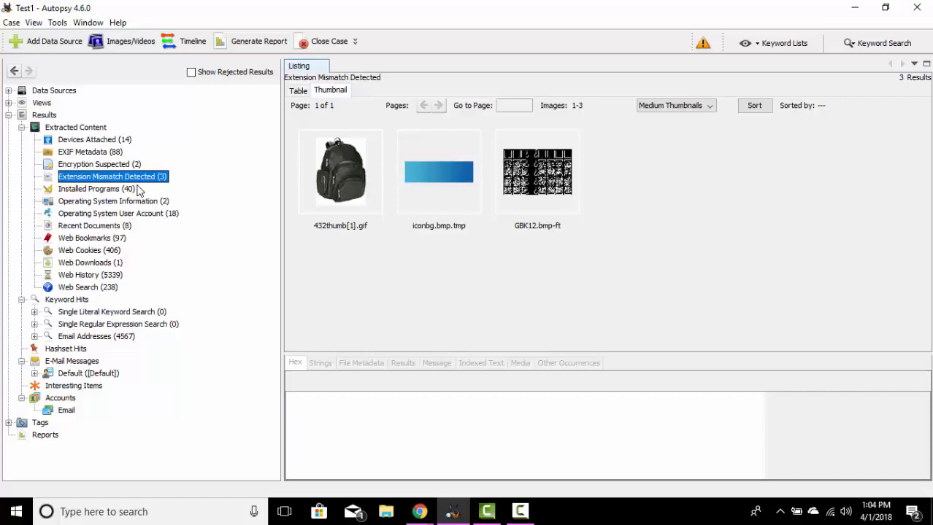
{"action": "left_click", "coordinate": [343, 191]}
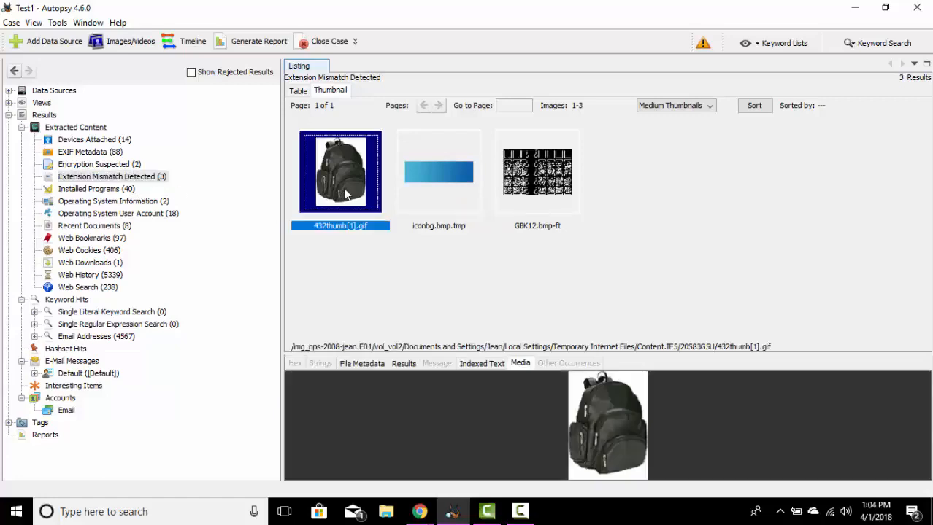
{"action": "left_click", "coordinate": [436, 190]}
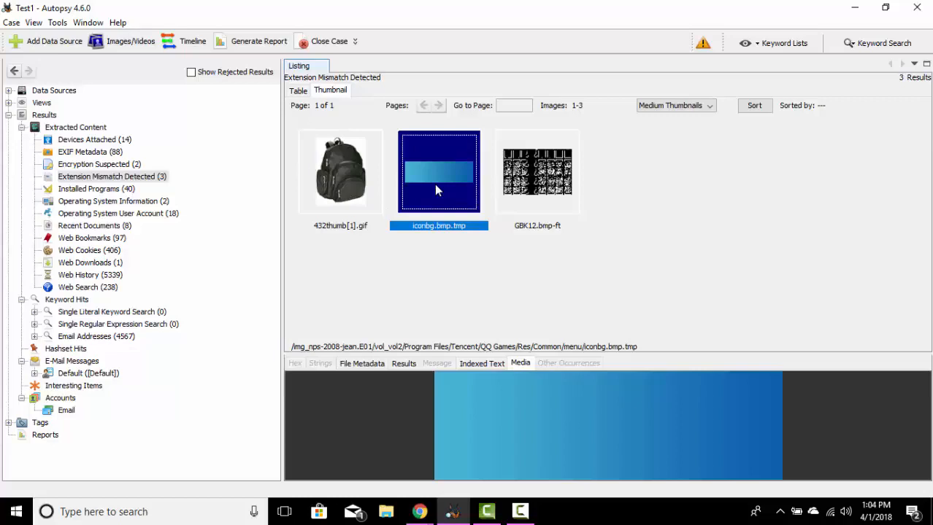
{"action": "left_click", "coordinate": [356, 173]}
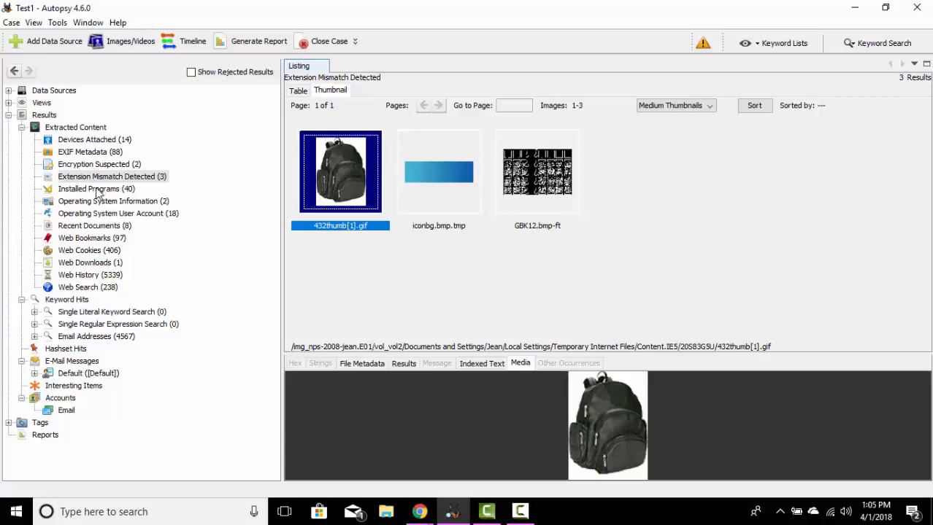
Step: List the Installed Programs as a table and inspect the result details of QQ Games v.2.0.102.33
{"action": "left_click", "coordinate": [95, 191]}
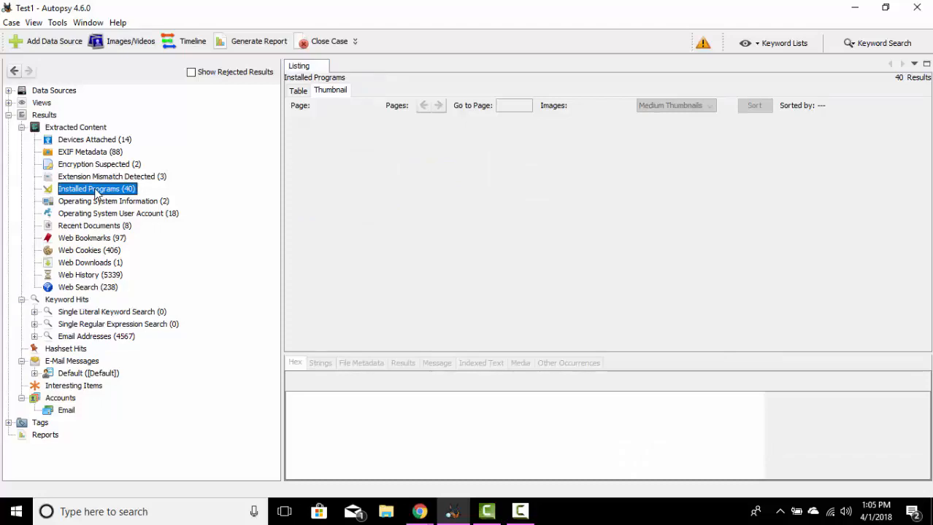
{"action": "left_click", "coordinate": [305, 92]}
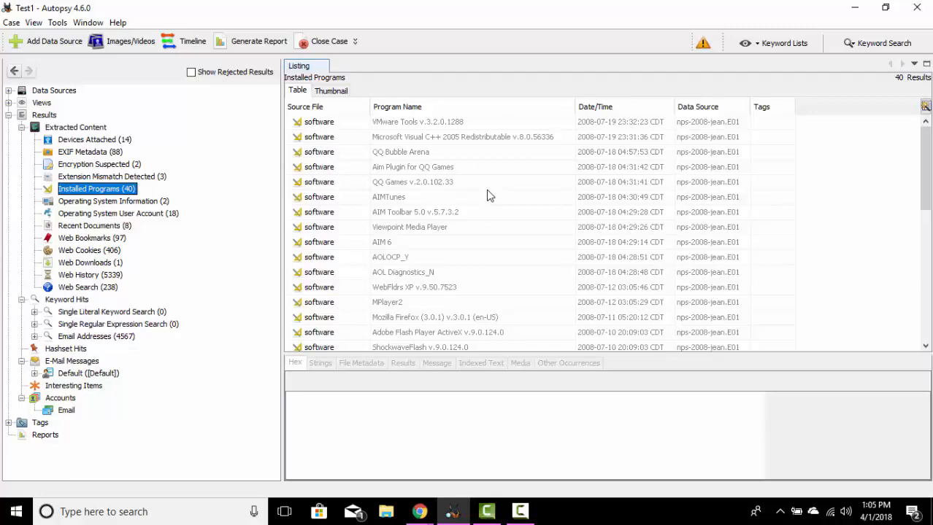
{"action": "left_click", "coordinate": [448, 183]}
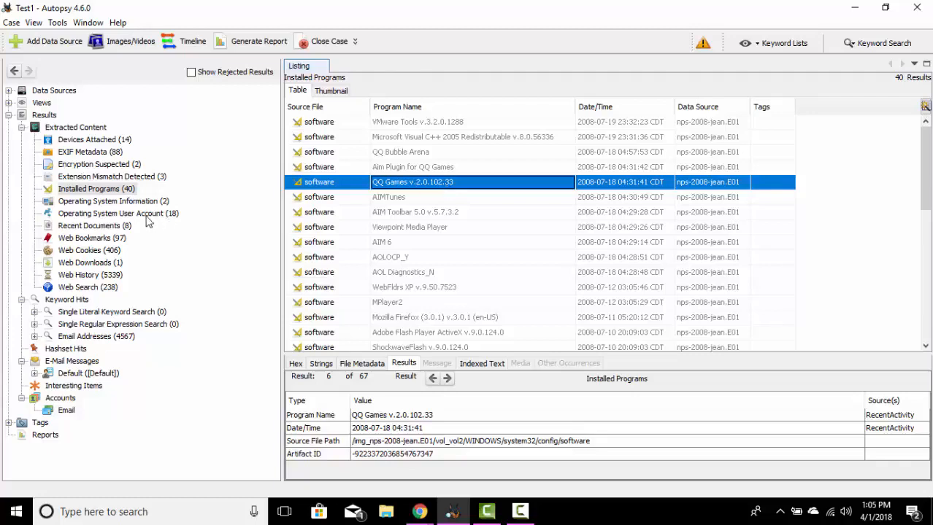
Step: Inspect the result details and file metadata of the system source file under Operating System Information
{"action": "left_click", "coordinate": [89, 201]}
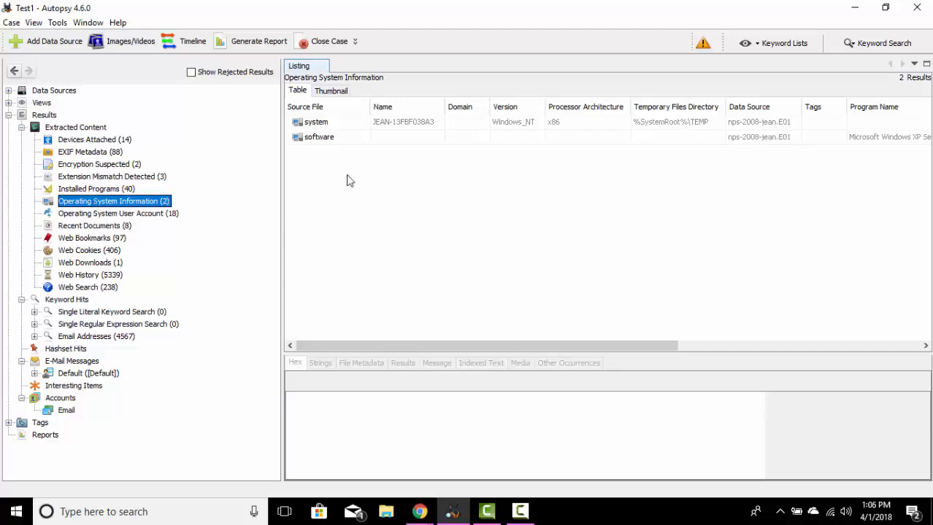
{"action": "left_click", "coordinate": [389, 129]}
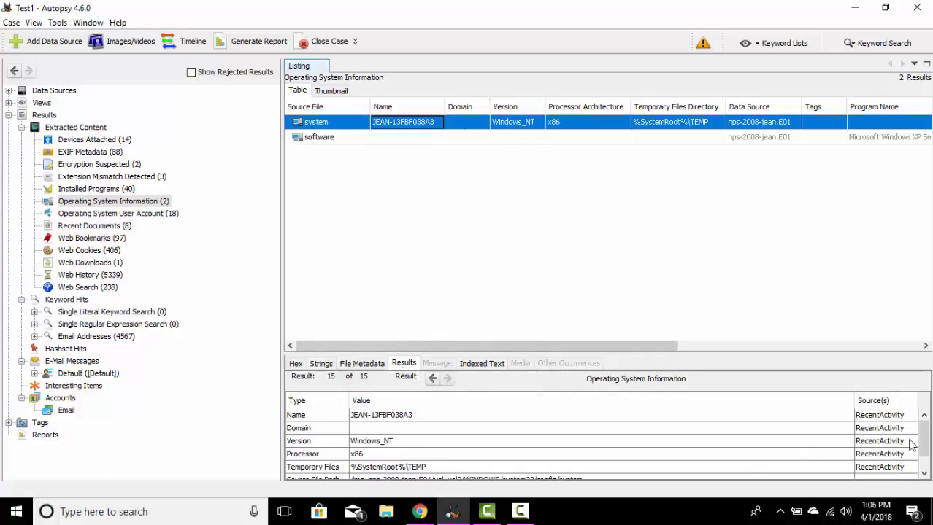
{"action": "left_click_drag", "start_coordinate": [923, 437], "coordinate": [923, 457]}
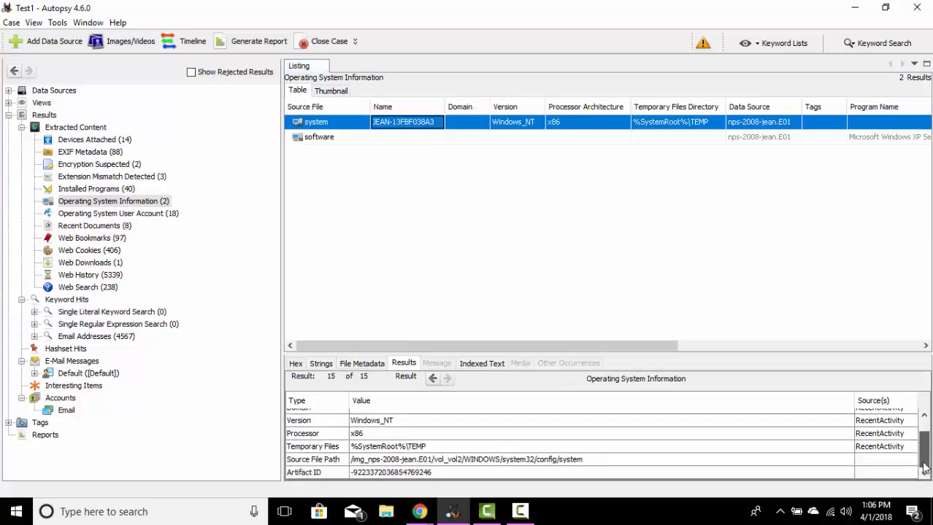
{"action": "left_click", "coordinate": [362, 363]}
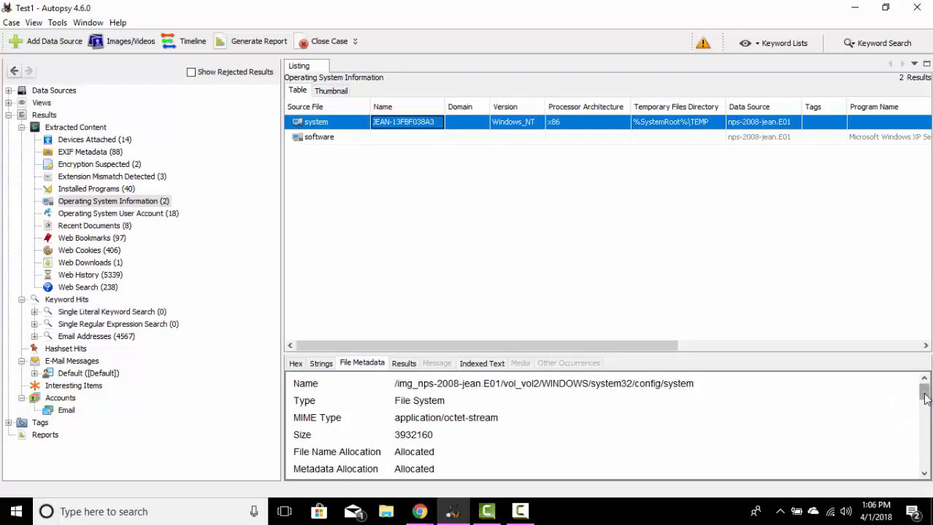
{"action": "left_click_drag", "start_coordinate": [924, 397], "coordinate": [925, 416]}
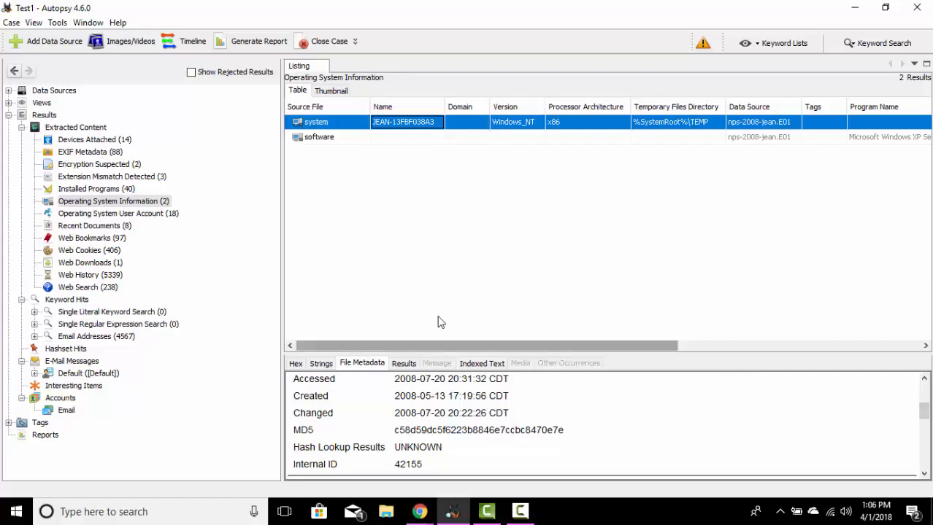
Step: List the Operating System User Account results and compare the Administrator entry with the first index.dat entry of the personal user account
{"action": "left_click", "coordinate": [110, 213]}
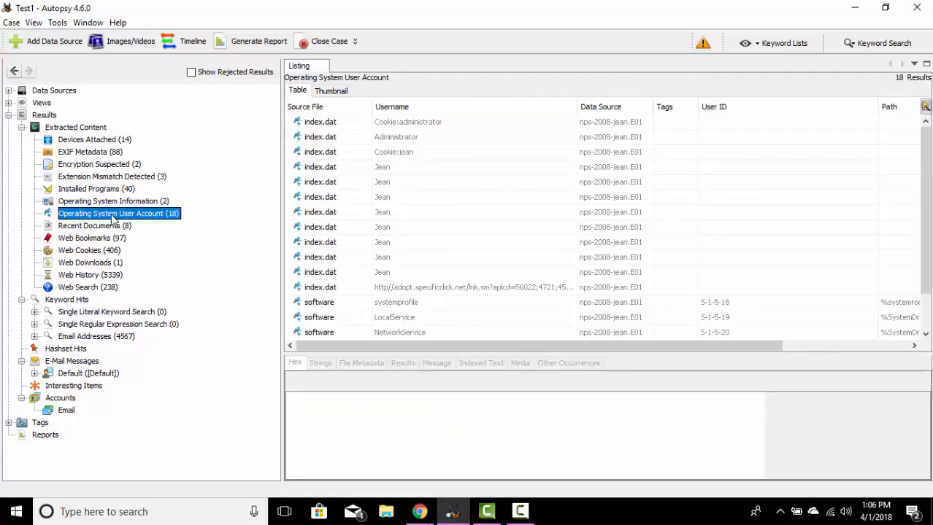
{"action": "left_click", "coordinate": [409, 173]}
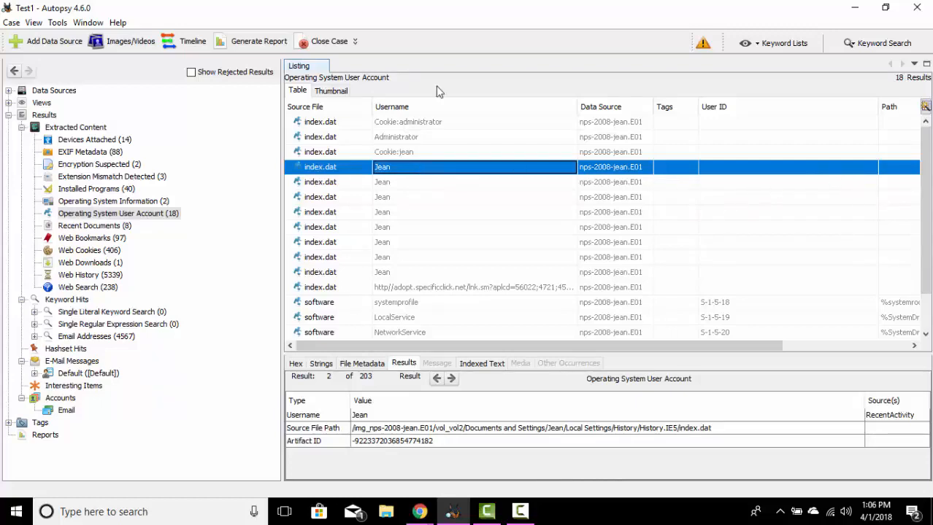
{"action": "left_click", "coordinate": [405, 141]}
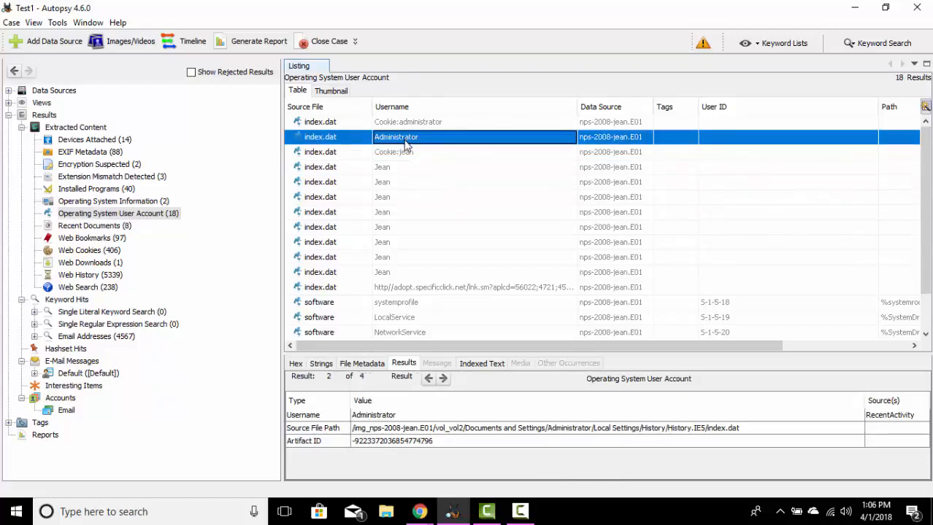
{"action": "left_click", "coordinate": [396, 170]}
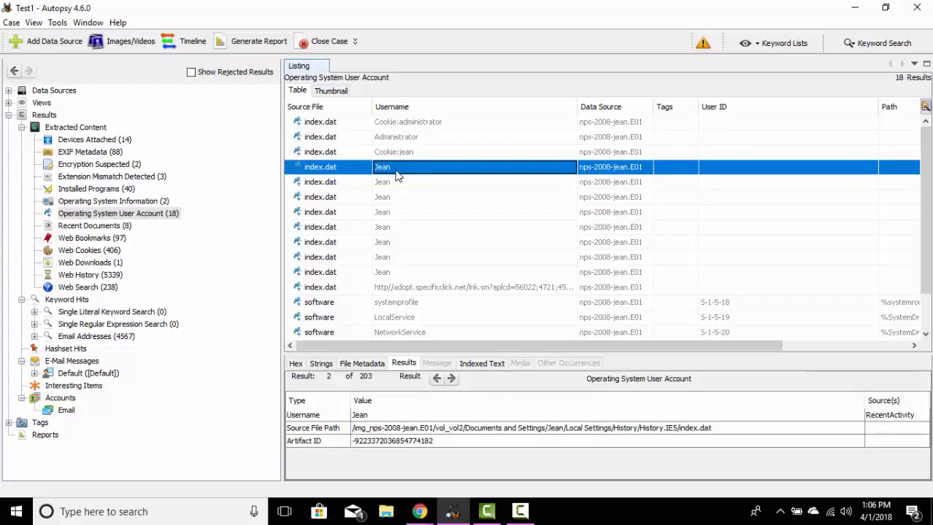
Step: List the Recent Documents, then the Web Bookmarks, and inspect the result details of the Most Visited and Recently Bookmarked entries
{"action": "left_click", "coordinate": [106, 228]}
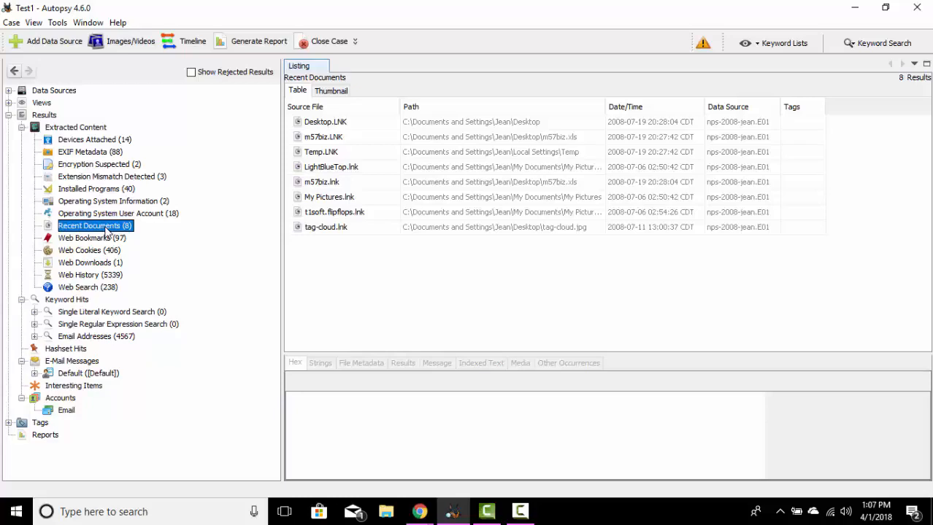
{"action": "left_click", "coordinate": [96, 241]}
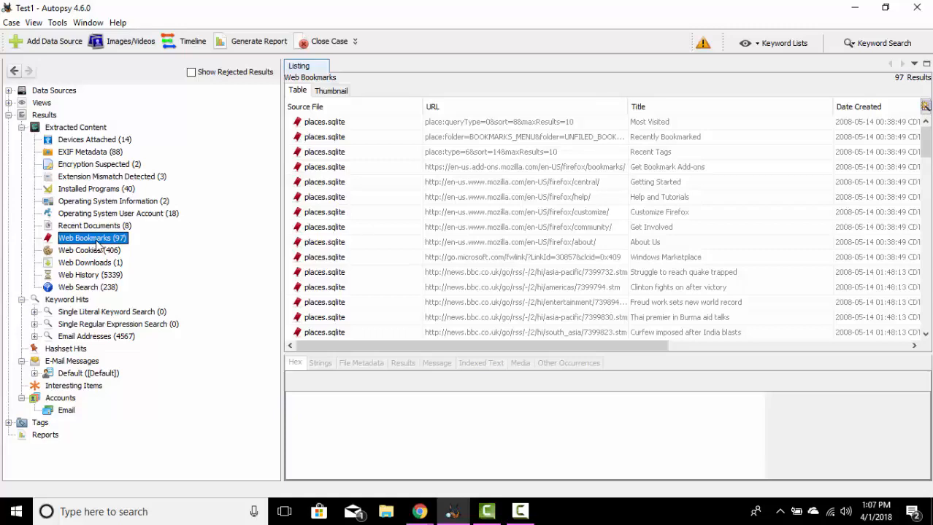
{"action": "left_click", "coordinate": [371, 124]}
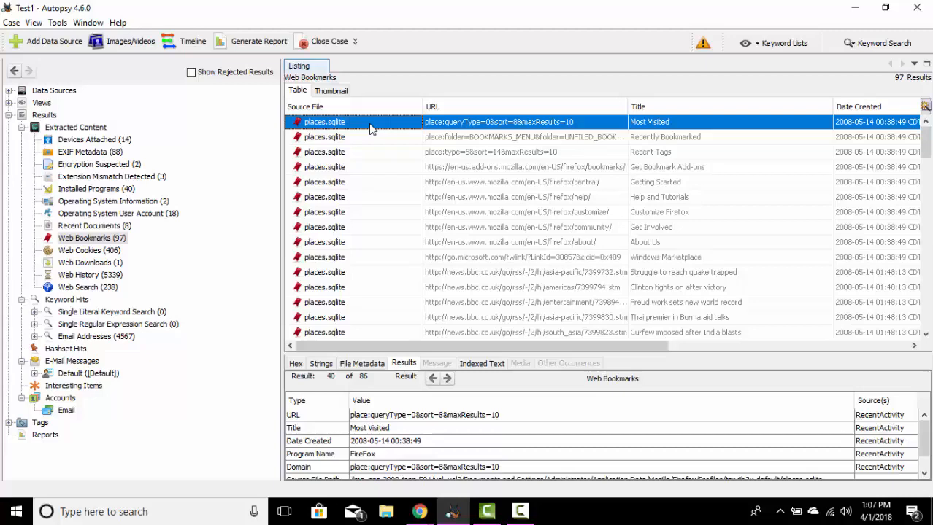
{"action": "left_click", "coordinate": [369, 138]}
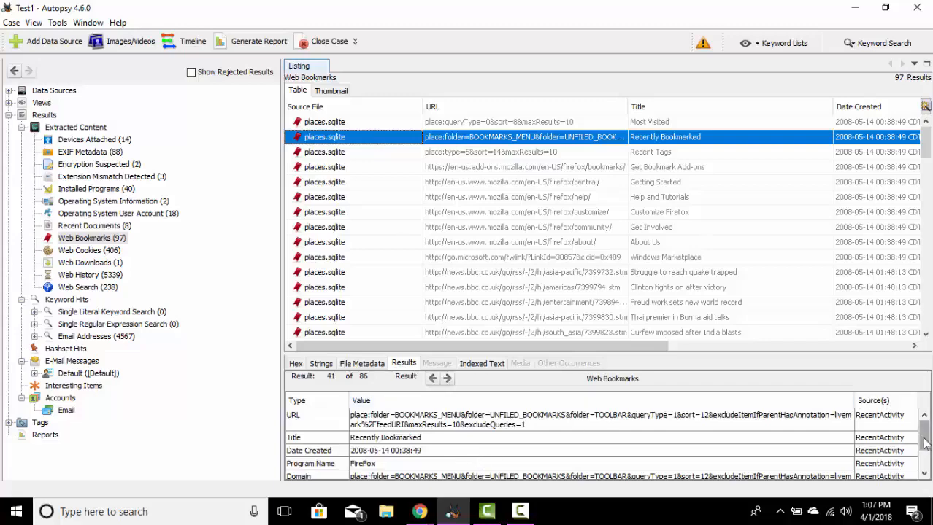
{"action": "left_click_drag", "start_coordinate": [924, 444], "coordinate": [925, 460]}
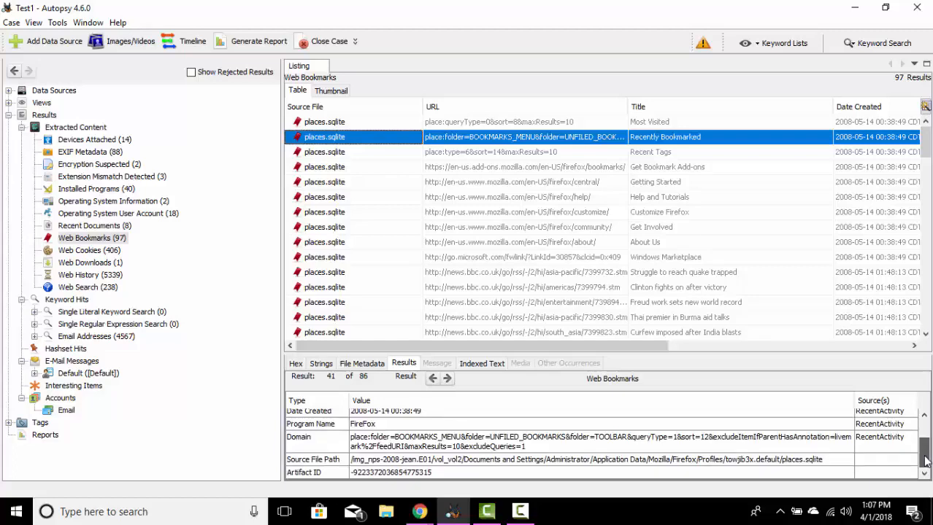
Step: Examine the file metadata and hexadecimal contents of places.sqlite for the Recently Bookmarked entry
{"action": "left_click", "coordinate": [365, 363]}
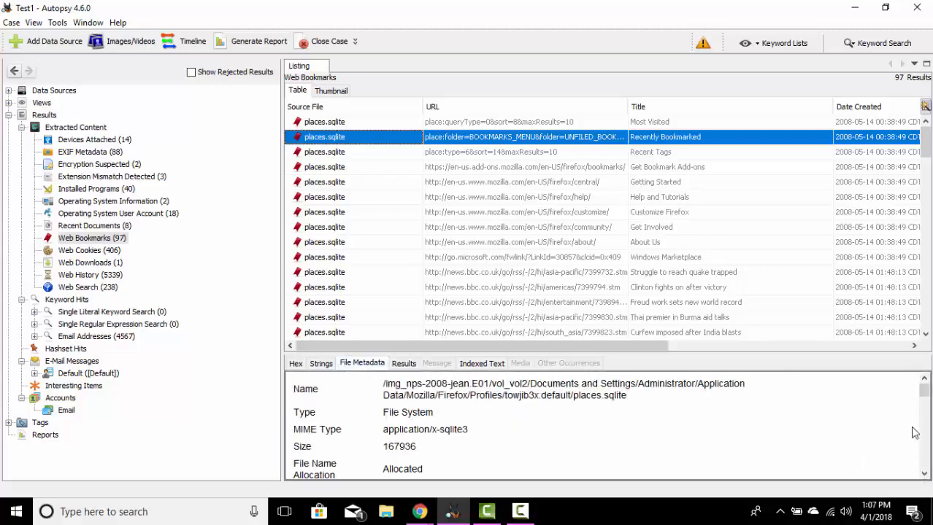
{"action": "left_click_drag", "start_coordinate": [925, 392], "coordinate": [926, 416]}
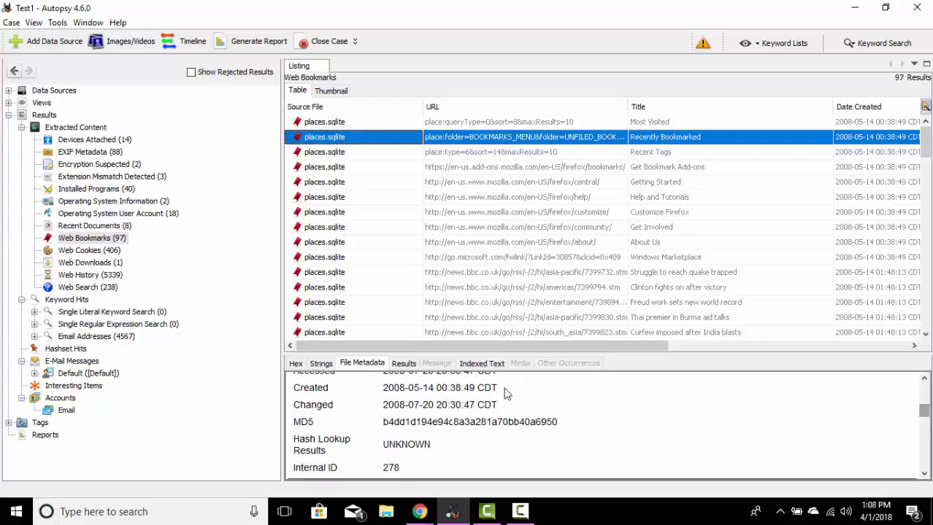
{"action": "left_click", "coordinate": [297, 364]}
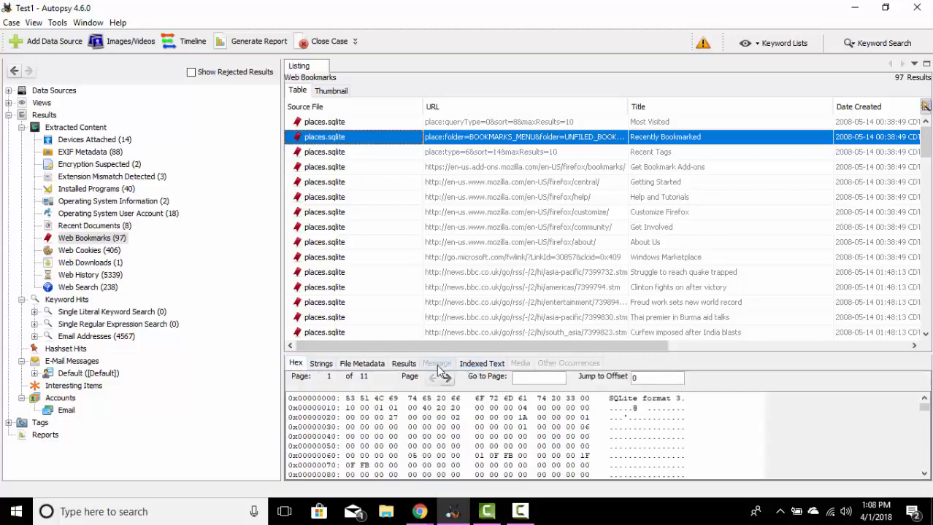
Step: List the Web Cookies and inspect the result details of the s_vi cookie from .cnn.com
{"action": "left_click", "coordinate": [86, 250]}
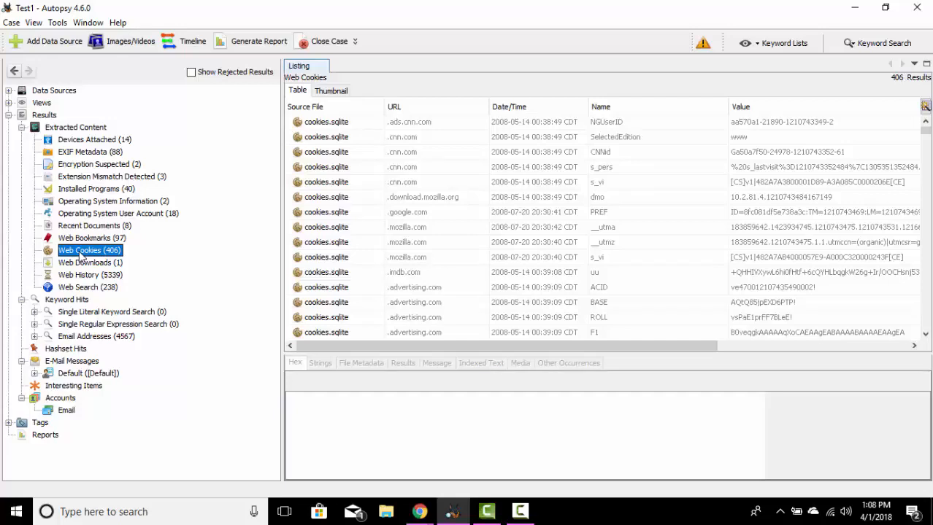
{"action": "left_click", "coordinate": [350, 184]}
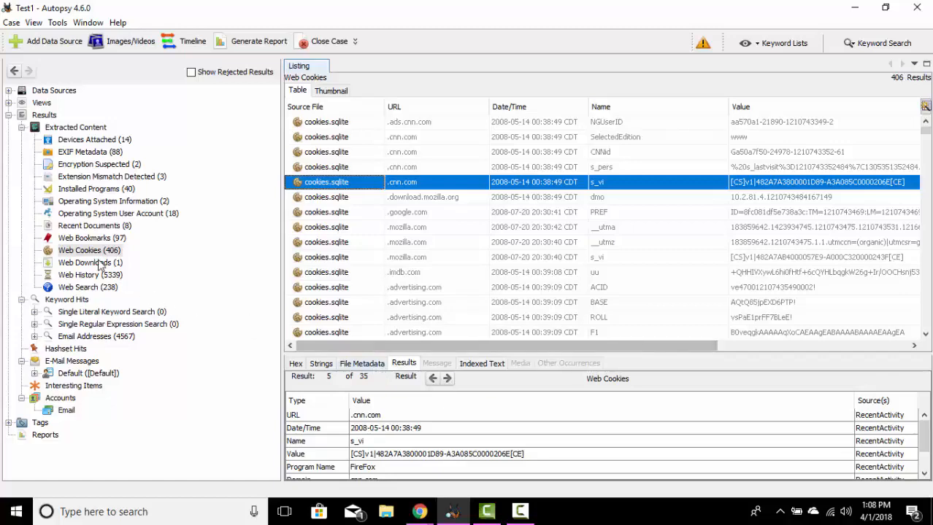
Step: Open the downloads.sqlite result under Web Downloads in its source folder, then collapse the disk image's folder tree
{"action": "left_click", "coordinate": [99, 264]}
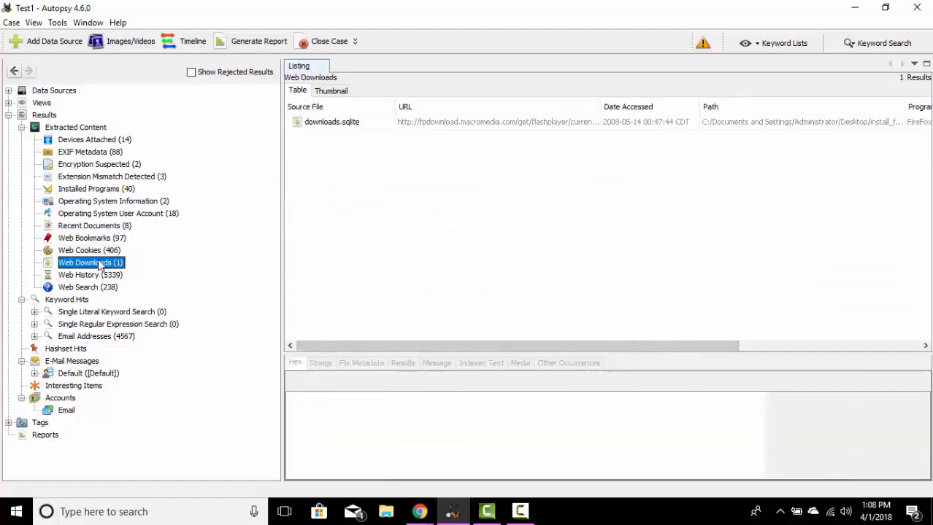
{"action": "left_click", "coordinate": [342, 124]}
{"action": "double_click", "coordinate": [342, 124]}
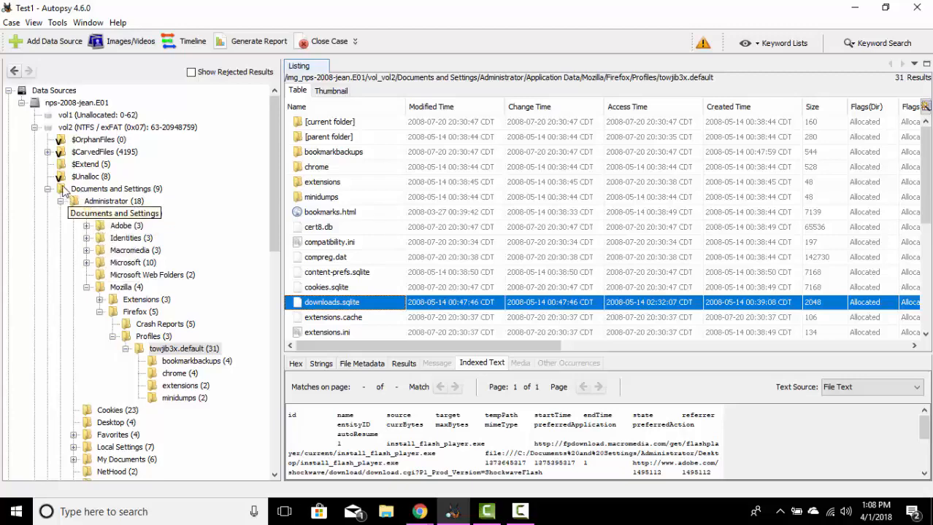
{"action": "left_click", "coordinate": [22, 103]}
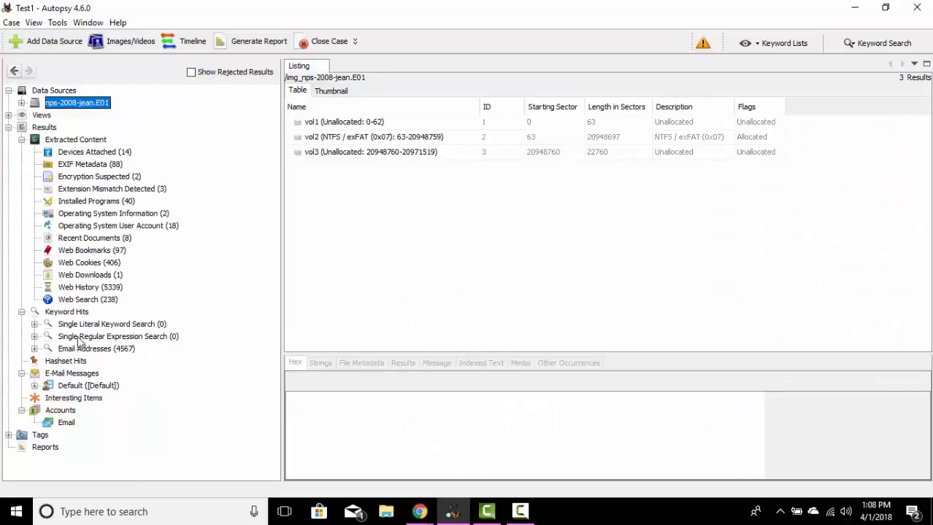
Step: Return to Web Downloads and inspect the result details, indexed text and file metadata of the downloads.sqlite entry
{"action": "left_click", "coordinate": [89, 277]}
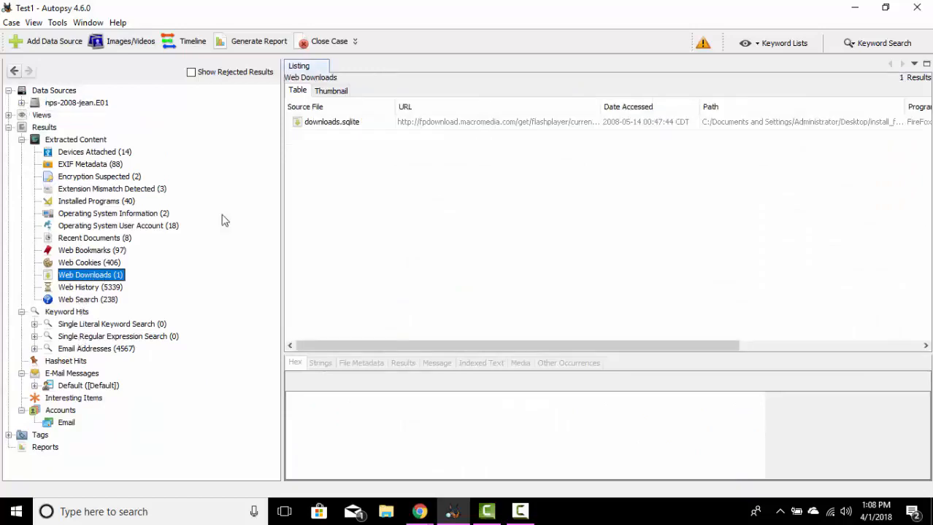
{"action": "left_click", "coordinate": [333, 127]}
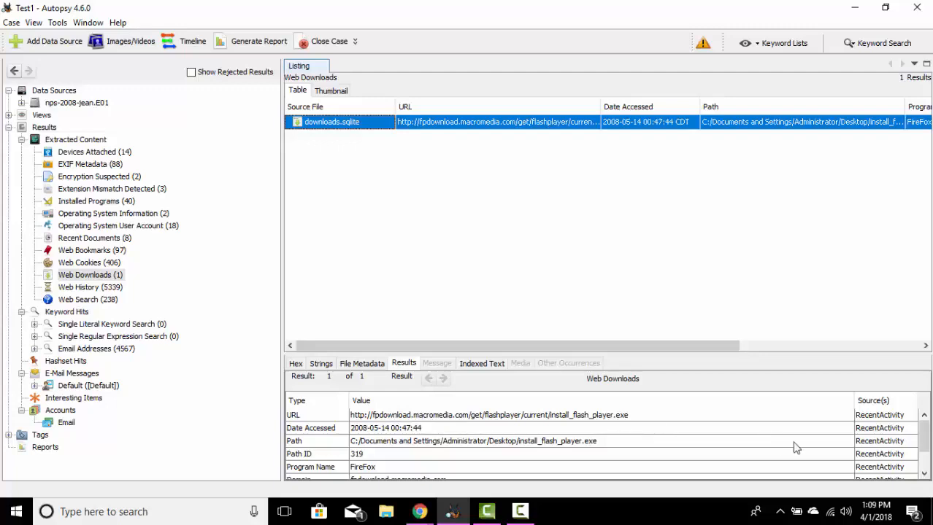
{"action": "left_click_drag", "start_coordinate": [925, 445], "coordinate": [925, 473]}
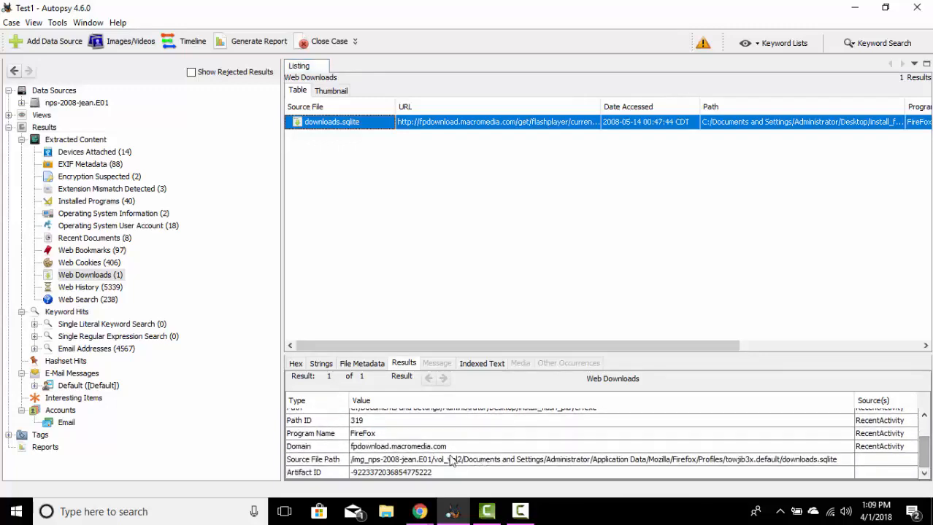
{"action": "left_click", "coordinate": [483, 365]}
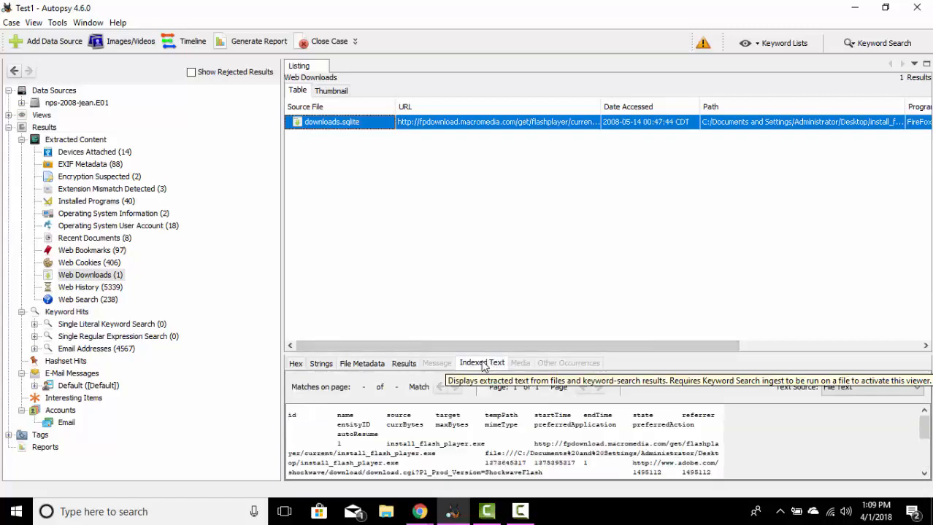
{"action": "left_click_drag", "start_coordinate": [925, 434], "coordinate": [926, 437]}
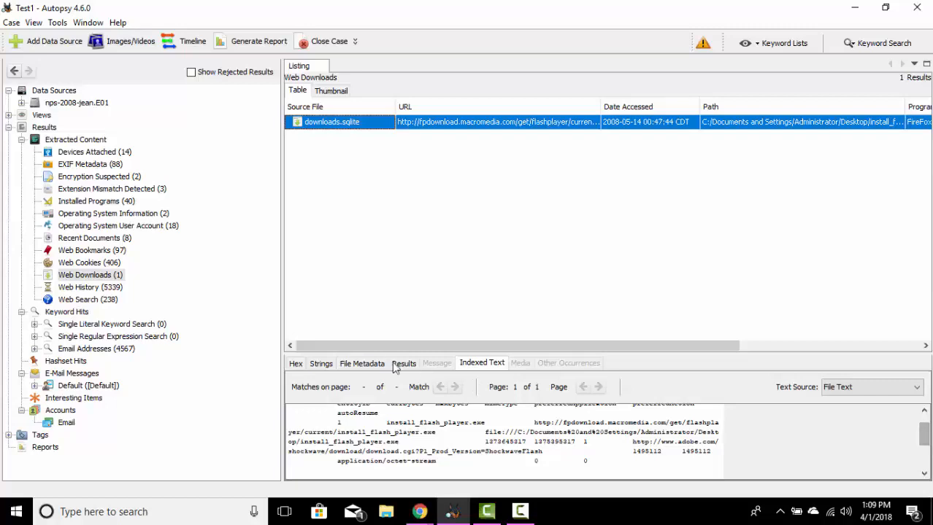
{"action": "left_click", "coordinate": [365, 365]}
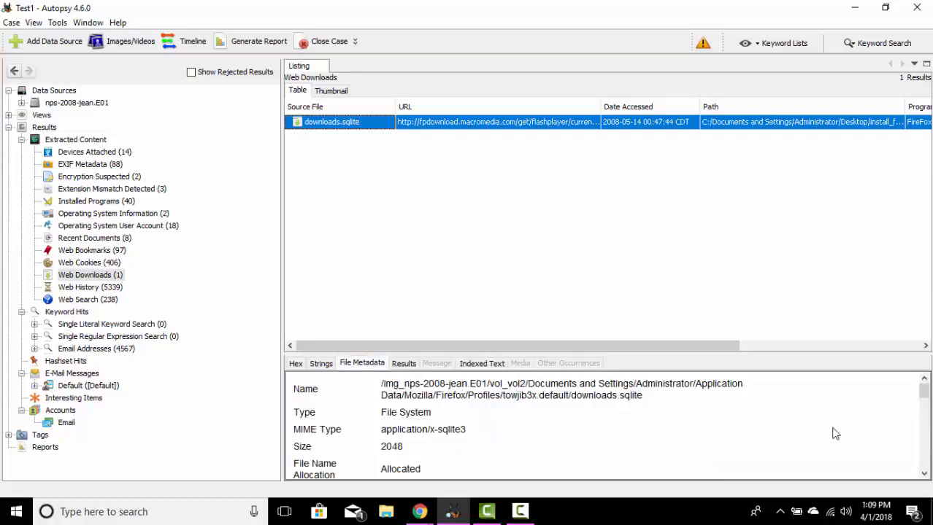
{"action": "left_click_drag", "start_coordinate": [925, 395], "coordinate": [924, 415]}
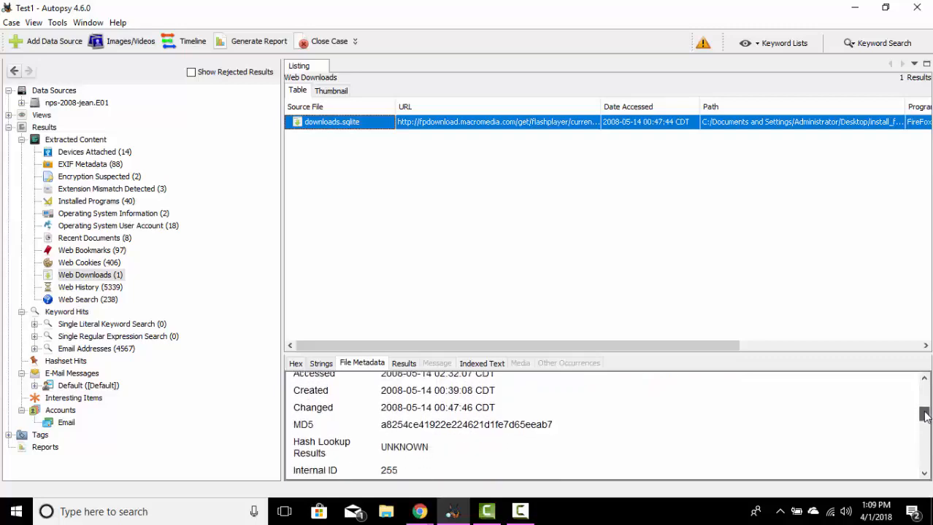
Step: List the Web History and inspect the result details and file metadata of the download.mozilla.org entry
{"action": "left_click", "coordinate": [97, 291]}
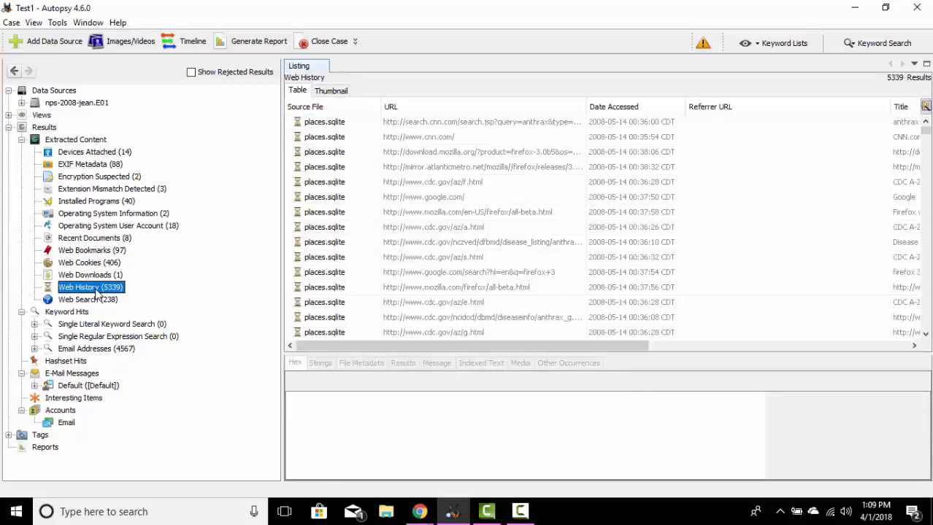
{"action": "left_click", "coordinate": [478, 154]}
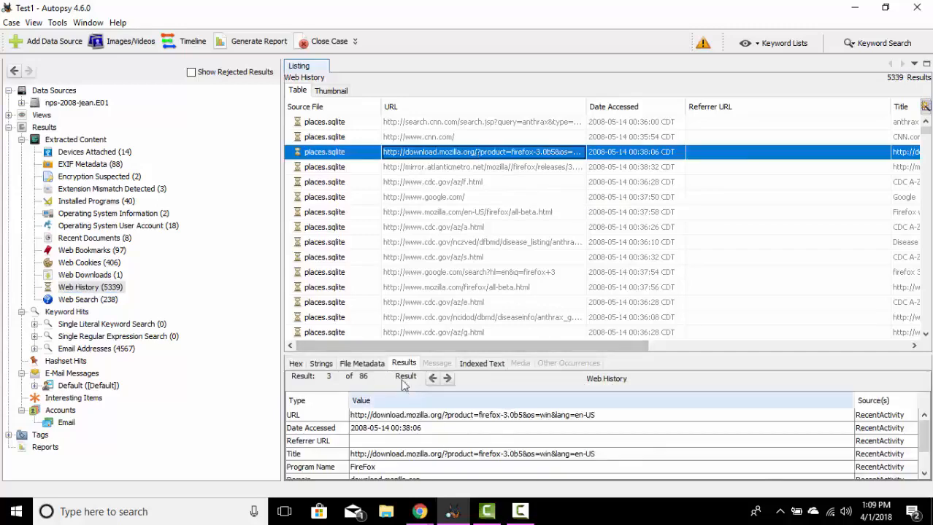
{"action": "left_click", "coordinate": [927, 435]}
{"action": "mouse_move", "coordinate": [927, 435]}
{"action": "left_mouse_down"}
{"action": "mouse_move", "coordinate": [926, 457]}
{"action": "mouse_move", "coordinate": [926, 438]}
{"action": "left_mouse_up"}
{"action": "left_click", "coordinate": [362, 363]}
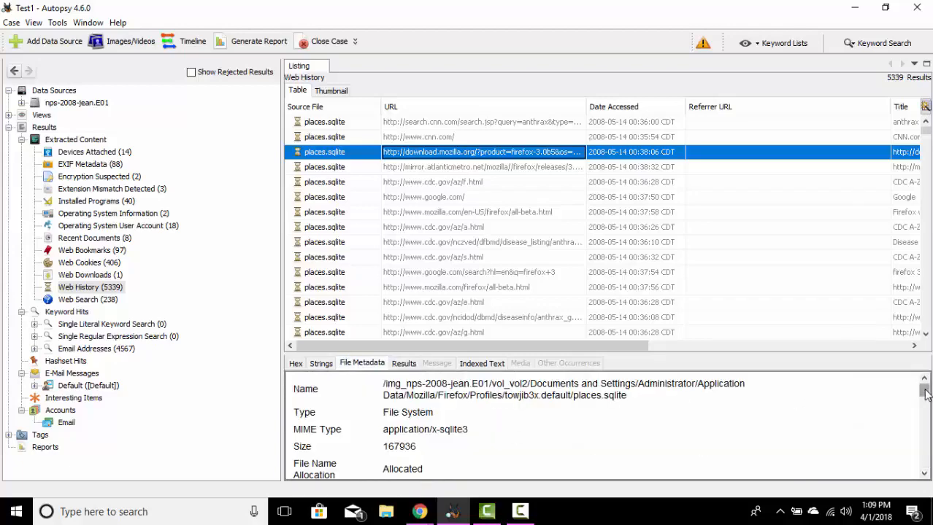
{"action": "left_click_drag", "start_coordinate": [925, 394], "coordinate": [926, 408]}
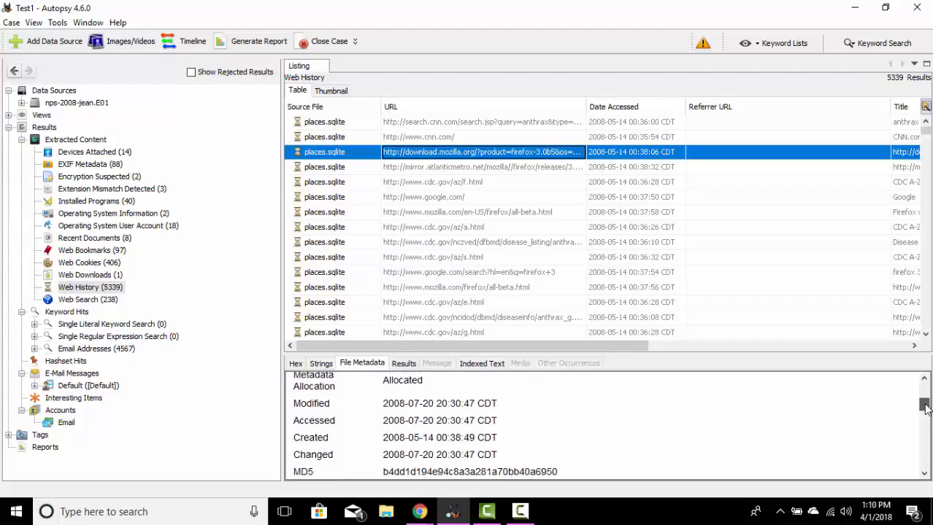
Step: List the Web Search results, compare the "firefox 3" and first "1980s night clubs" entries, and show the latter's file metadata
{"action": "left_click", "coordinate": [86, 300]}
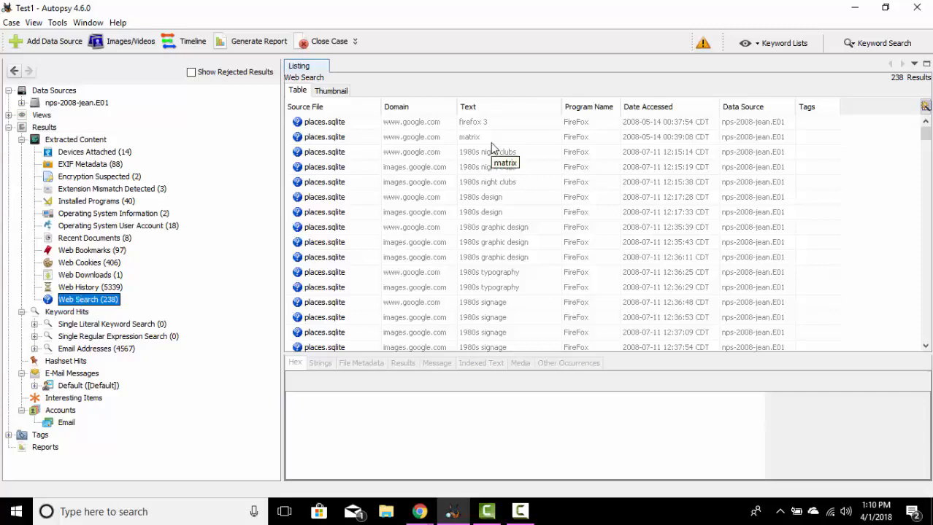
{"action": "left_click", "coordinate": [348, 125]}
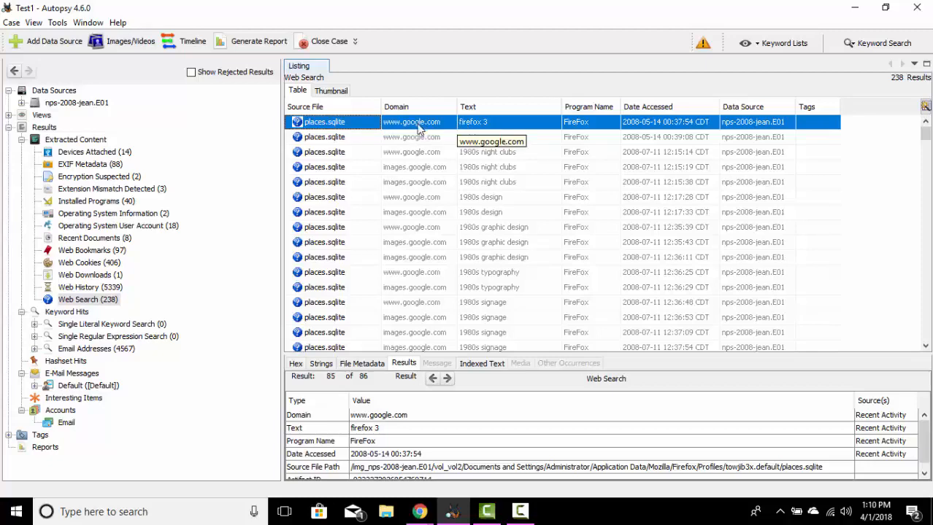
{"action": "left_click", "coordinate": [509, 127]}
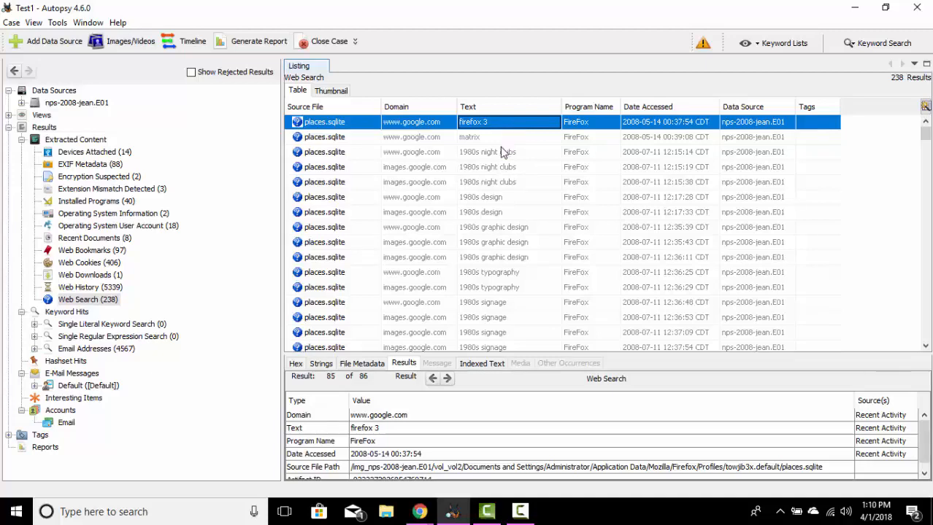
{"action": "left_click", "coordinate": [501, 154]}
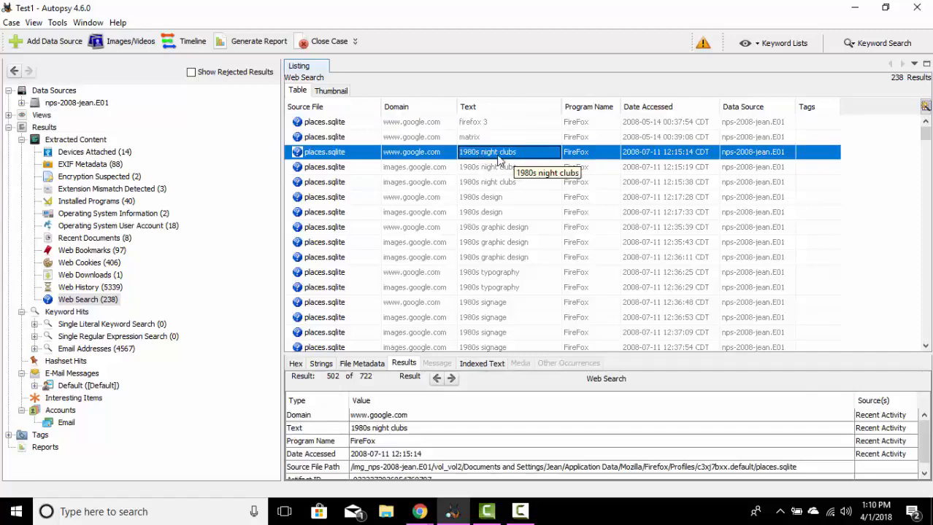
{"action": "left_click", "coordinate": [646, 155]}
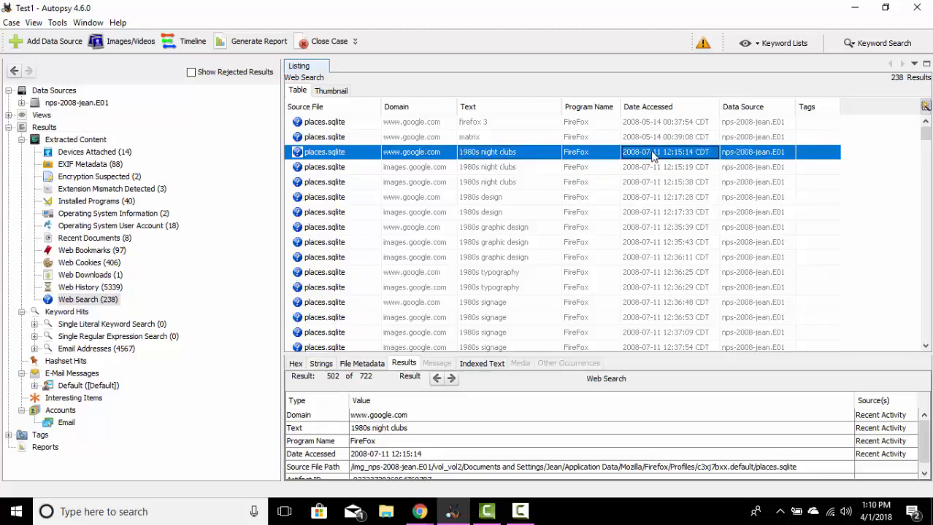
{"action": "left_click", "coordinate": [765, 154]}
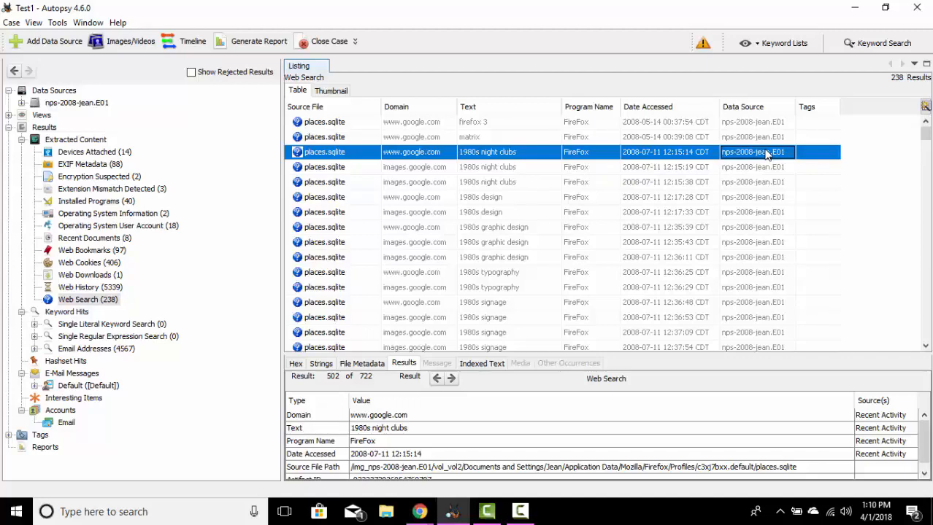
{"action": "left_click", "coordinate": [393, 366]}
{"action": "left_click", "coordinate": [375, 365]}
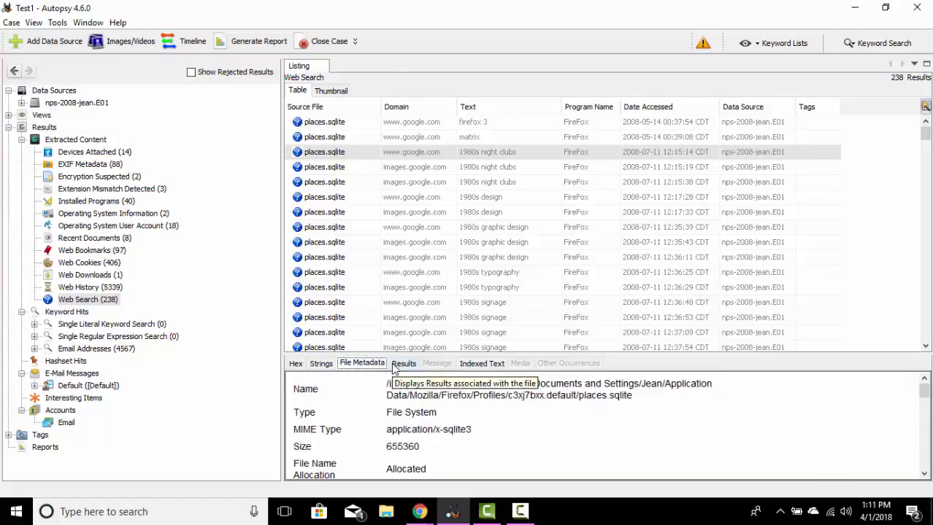
Step: List the Keyword Hits and run an exact-match keyword search for the personal user account's name
{"action": "left_click", "coordinate": [66, 313]}
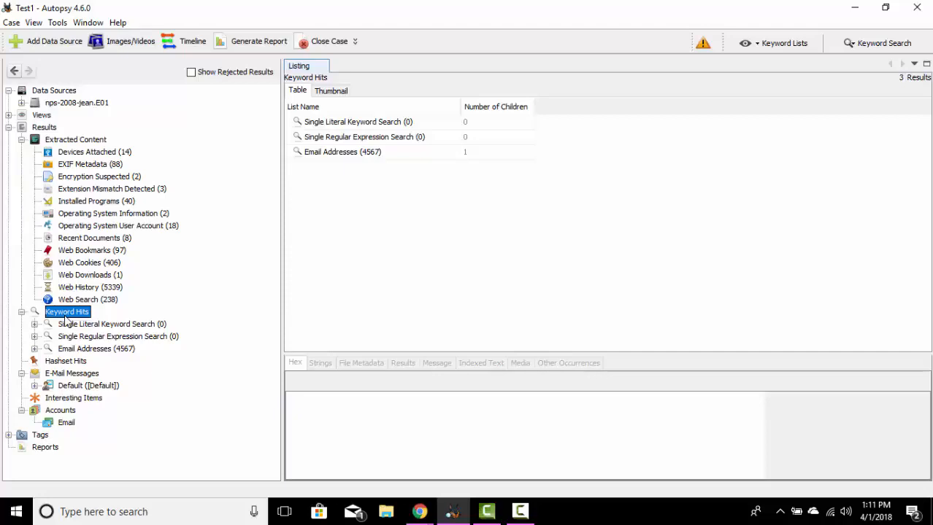
{"action": "left_click", "coordinate": [883, 44]}
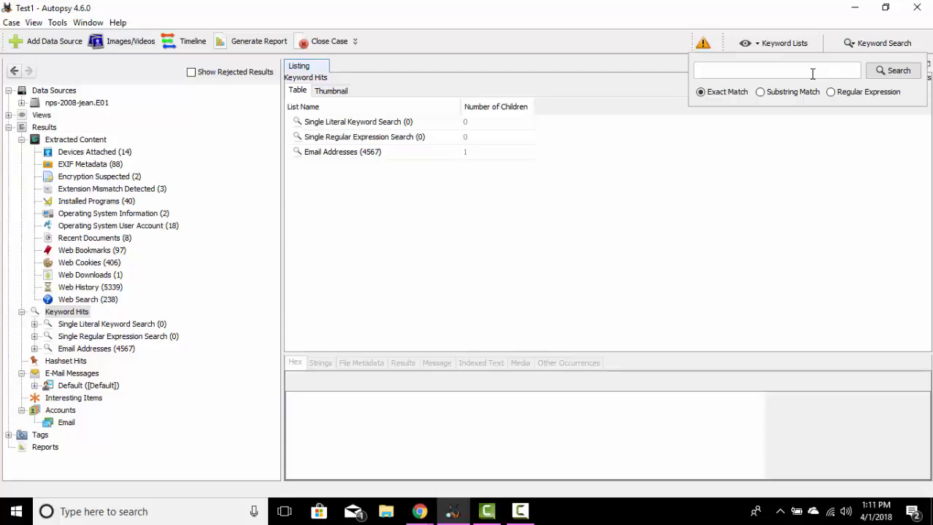
{"action": "type", "text": "jean"}
{"action": "left_click", "coordinate": [878, 70]}
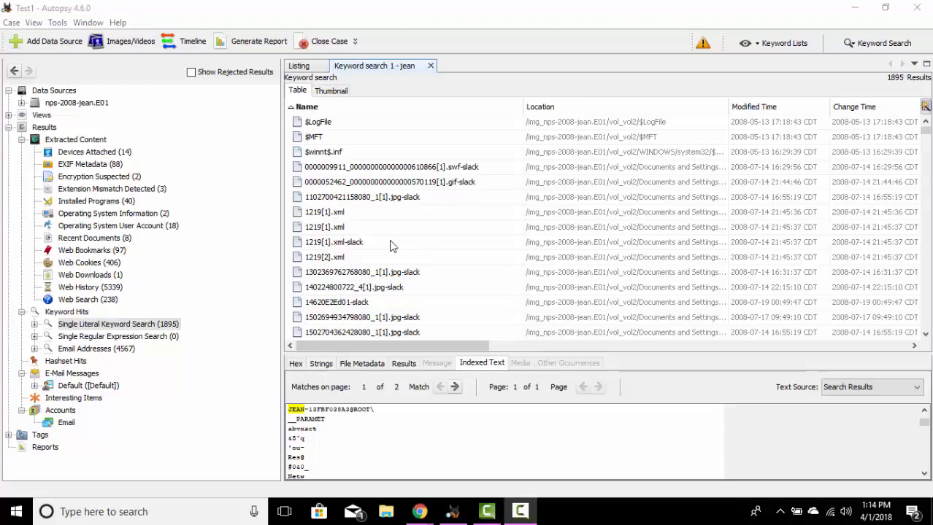
Step: View the indexed text of the $LogFile hit and sort the keyword search results by extension in descending order
{"action": "left_click", "coordinate": [318, 124]}
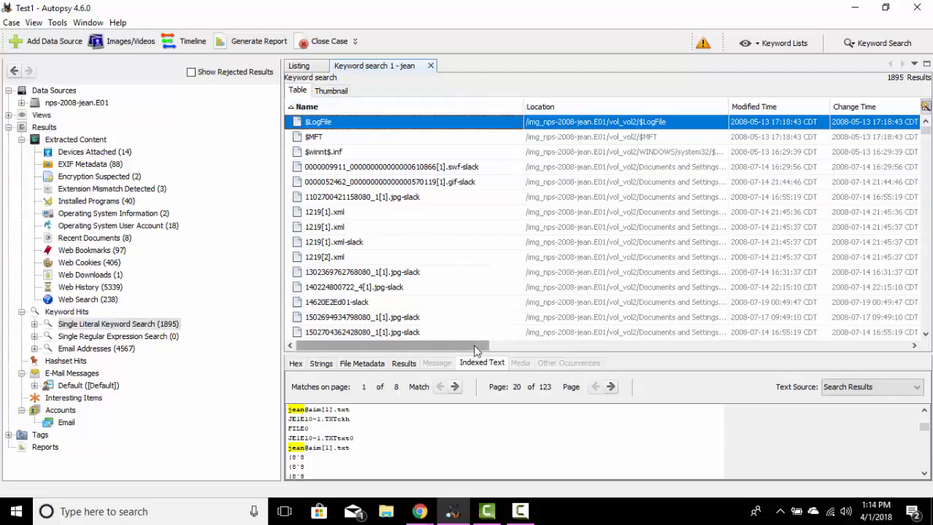
{"action": "left_click_drag", "start_coordinate": [475, 349], "coordinate": [907, 366]}
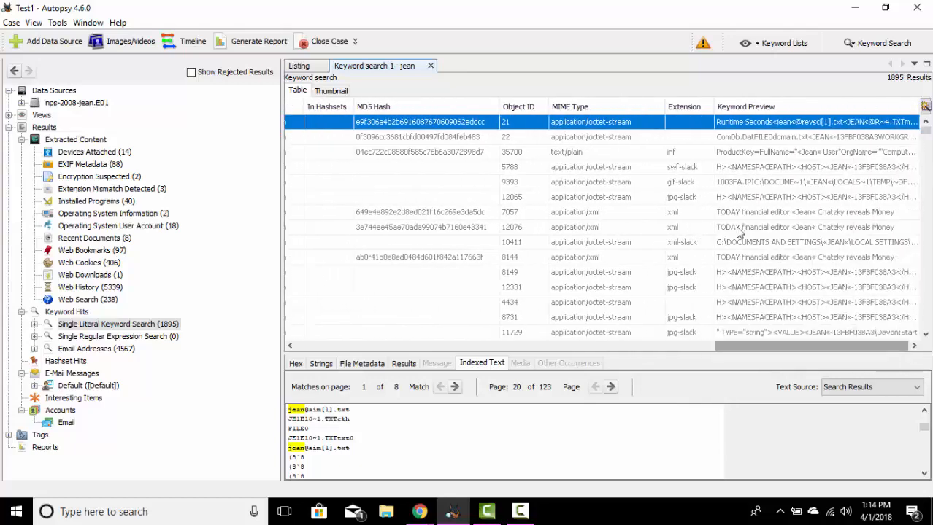
{"action": "left_click", "coordinate": [688, 108]}
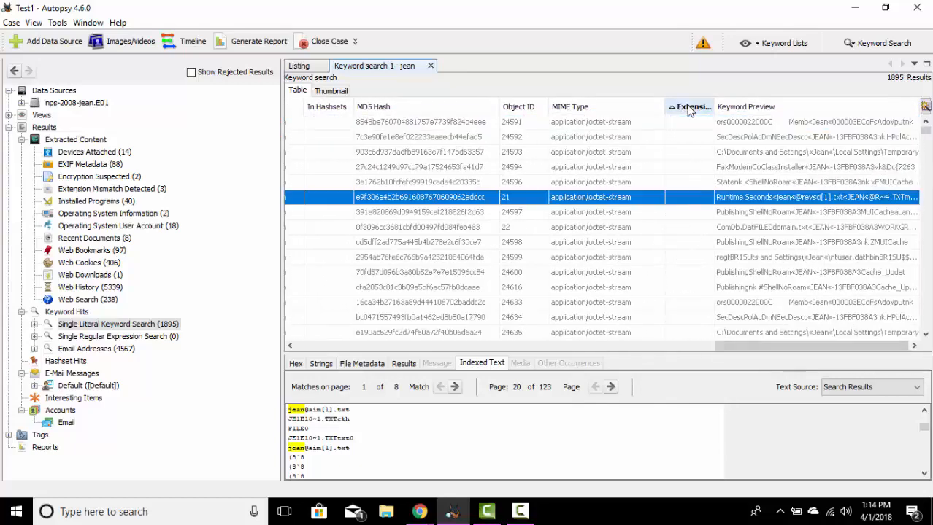
{"action": "left_click", "coordinate": [688, 108]}
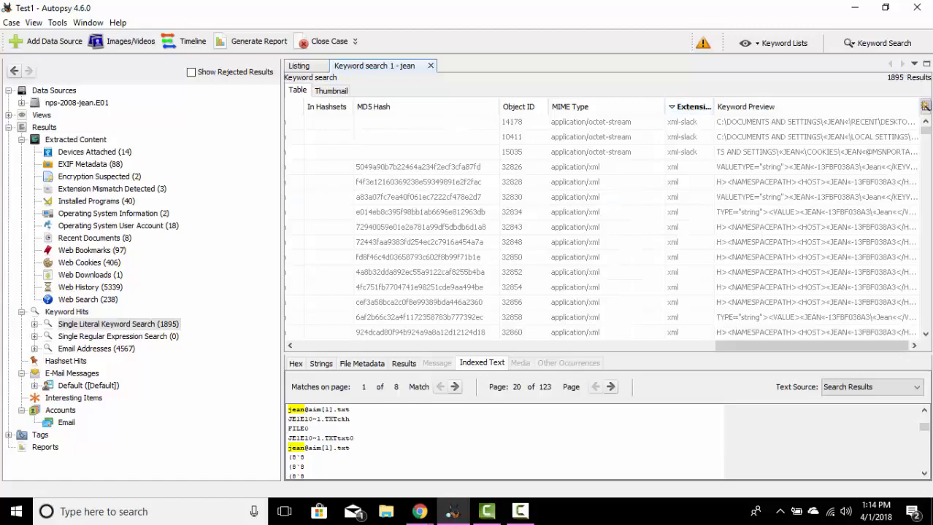
Step: Inspect the first domain.txt hit among the txt files, checking its indexed text, name and location
{"action": "left_click_drag", "start_coordinate": [926, 132], "coordinate": [927, 140]}
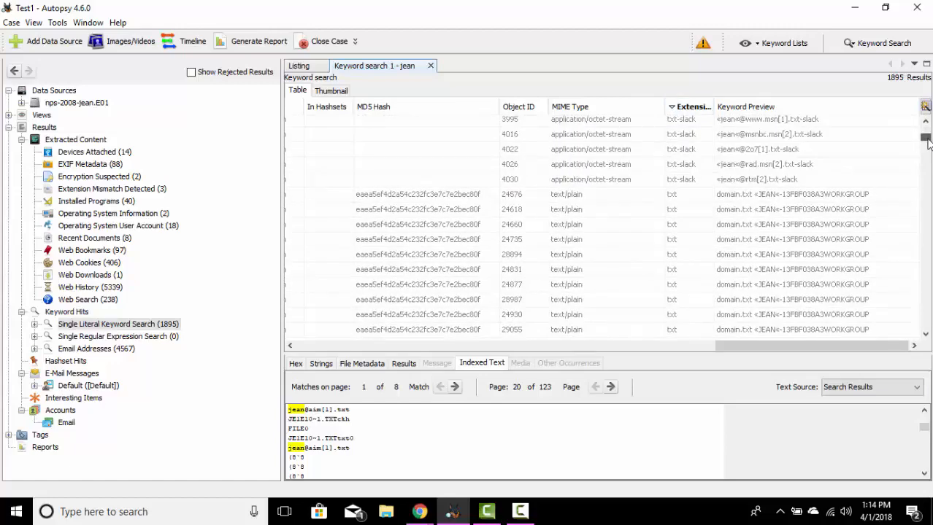
{"action": "left_click", "coordinate": [674, 197]}
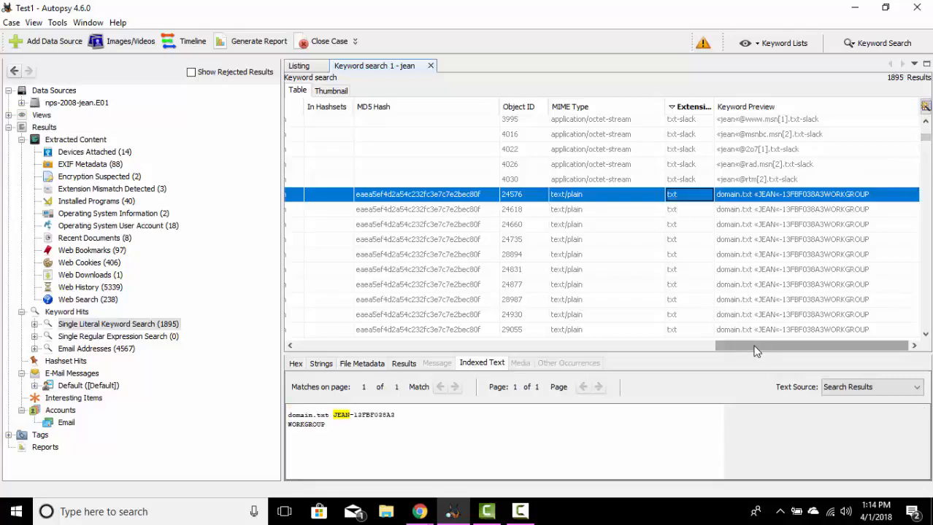
{"action": "left_click_drag", "start_coordinate": [754, 349], "coordinate": [306, 332]}
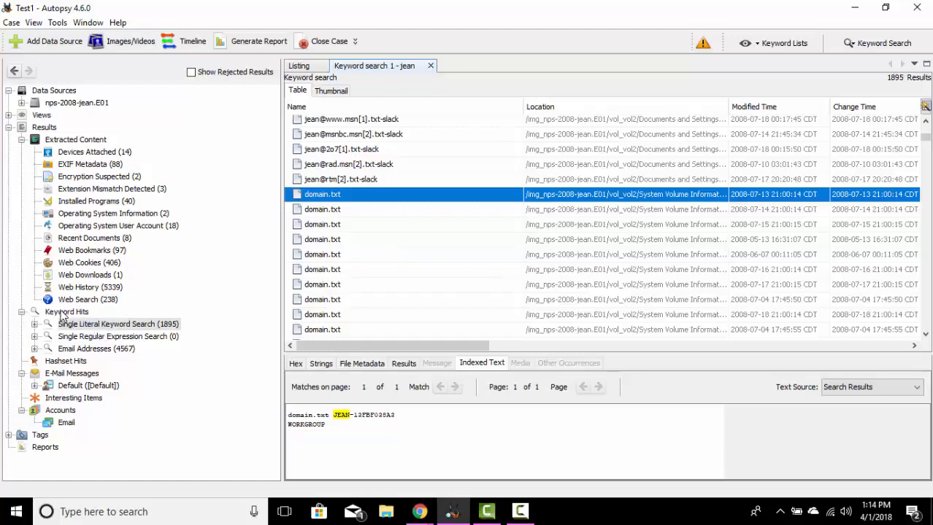
Step: List the Single Literal Keyword Search hits, and open the regular expression entry under the Email Addresses keyword hits
{"action": "left_click", "coordinate": [76, 326]}
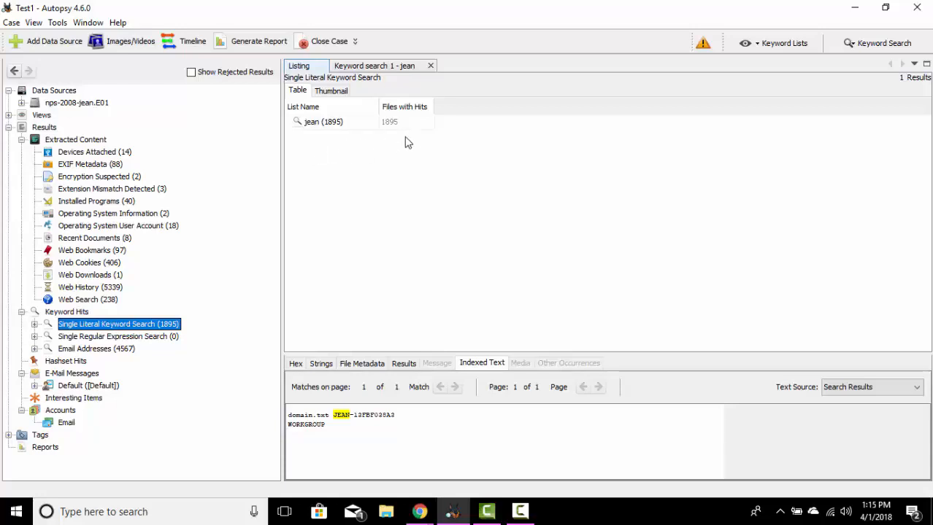
{"action": "left_click", "coordinate": [104, 351]}
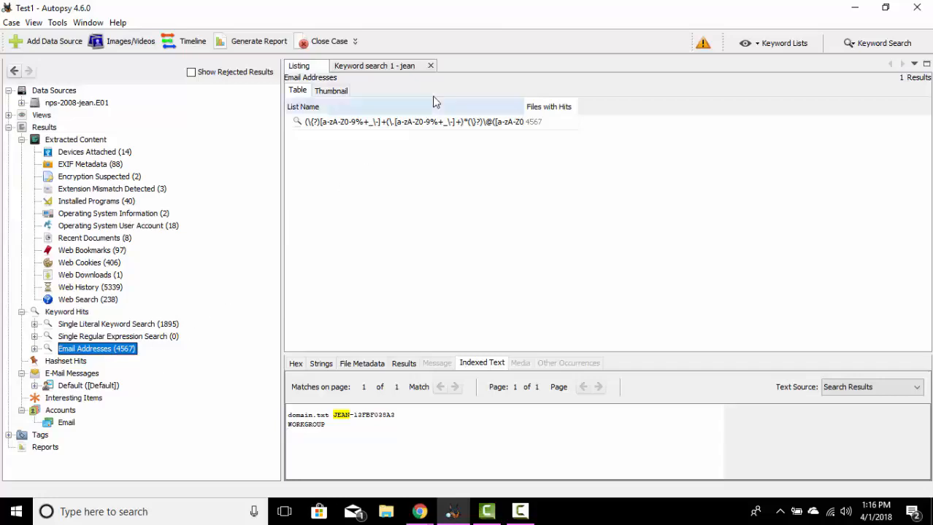
{"action": "double_click", "coordinate": [384, 123]}
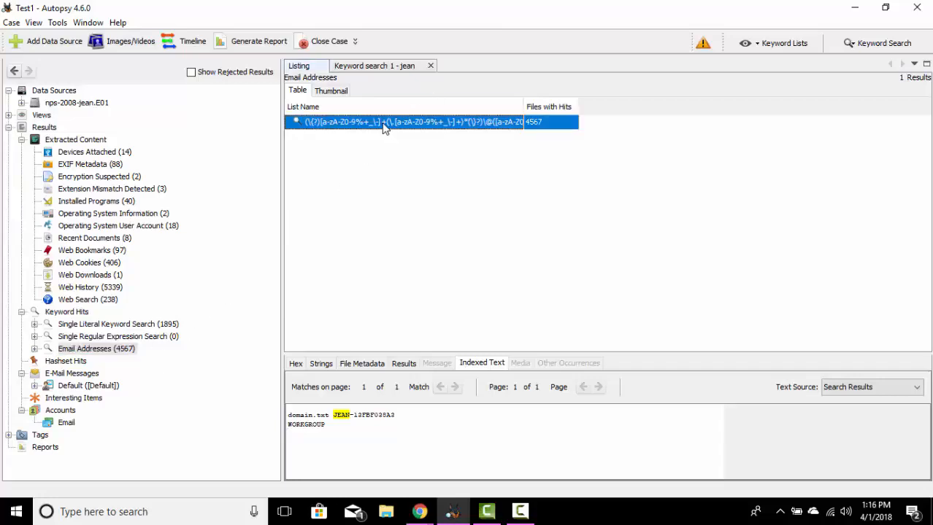
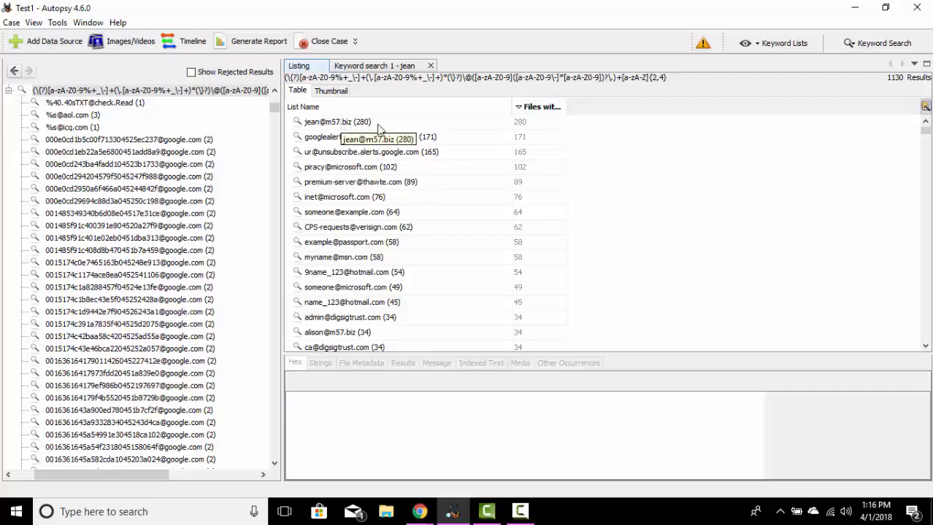
Step: Select the first address among the email address keyword hits, and go back to the Web History listing
{"action": "left_click", "coordinate": [542, 124]}
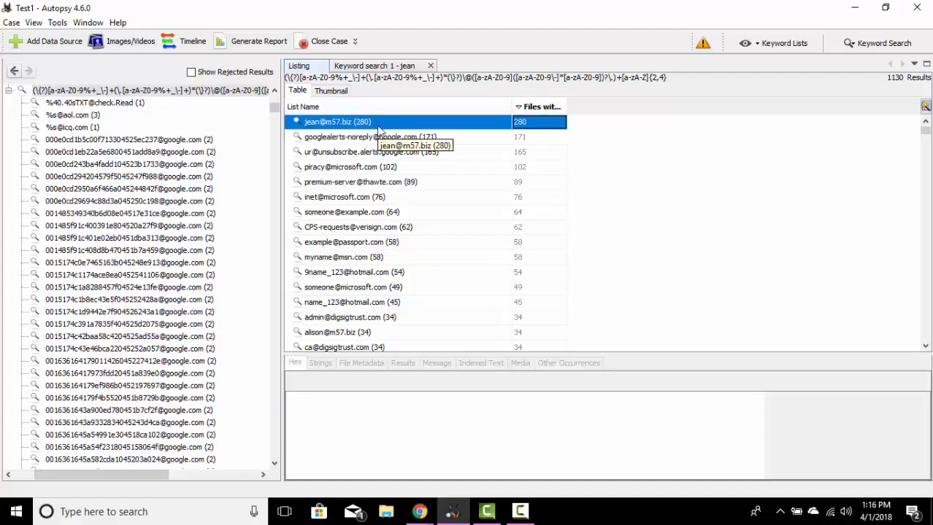
{"action": "left_click", "coordinate": [14, 72]}
{"action": "left_click", "coordinate": [14, 72]}
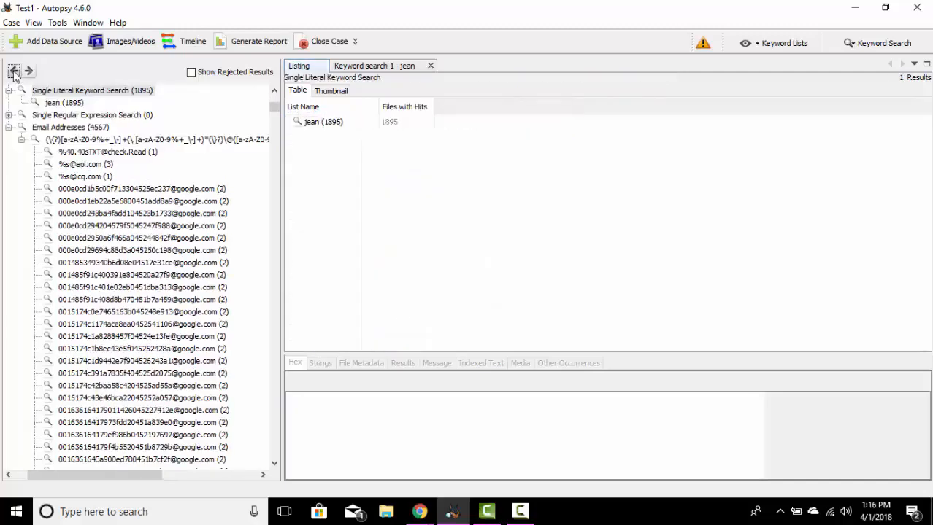
{"action": "left_click", "coordinate": [14, 73]}
{"action": "left_click", "coordinate": [14, 73]}
{"action": "left_click", "coordinate": [13, 72]}
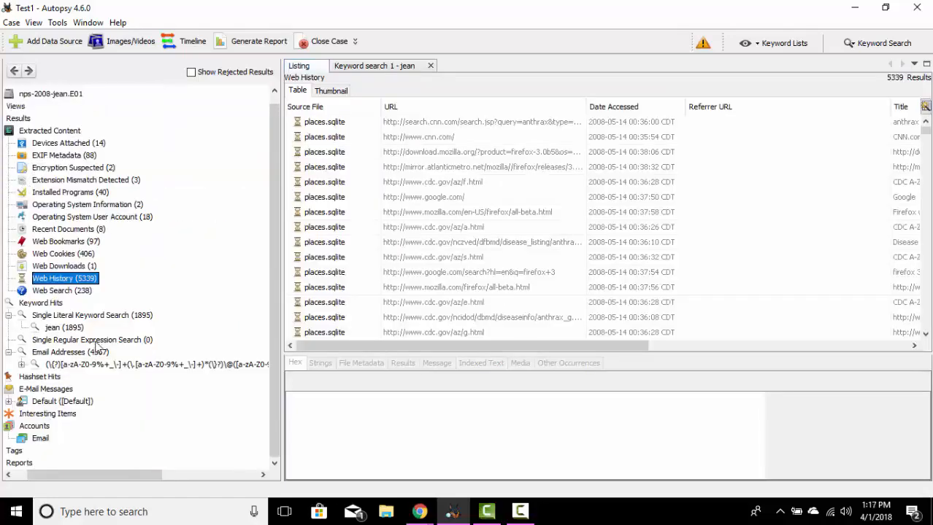
Step: Expand the E-Mail Messages results down to the Default folder and list the messages it contains
{"action": "left_click", "coordinate": [62, 391]}
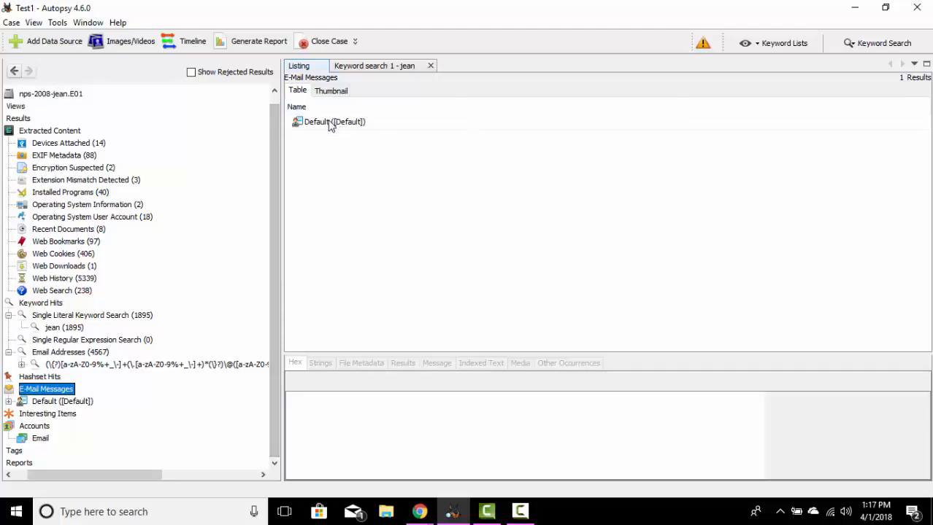
{"action": "left_click", "coordinate": [8, 402]}
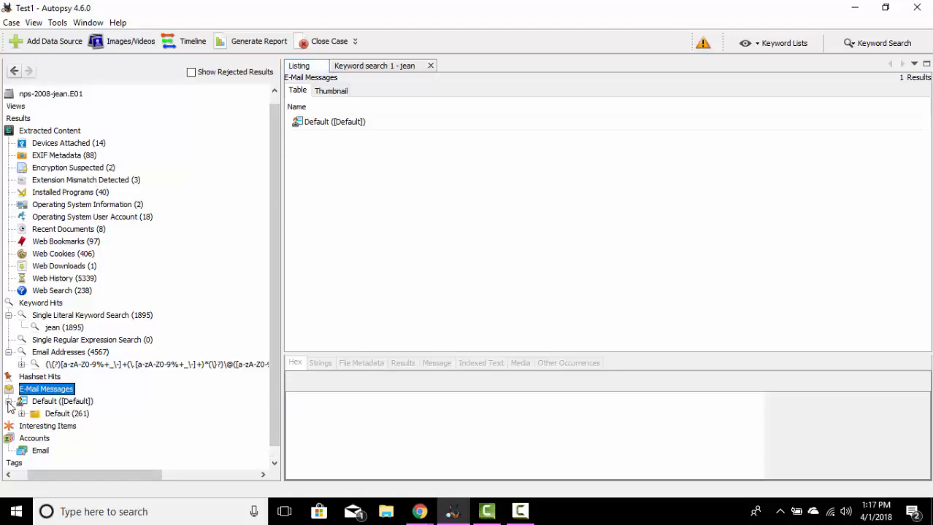
{"action": "left_click", "coordinate": [21, 414]}
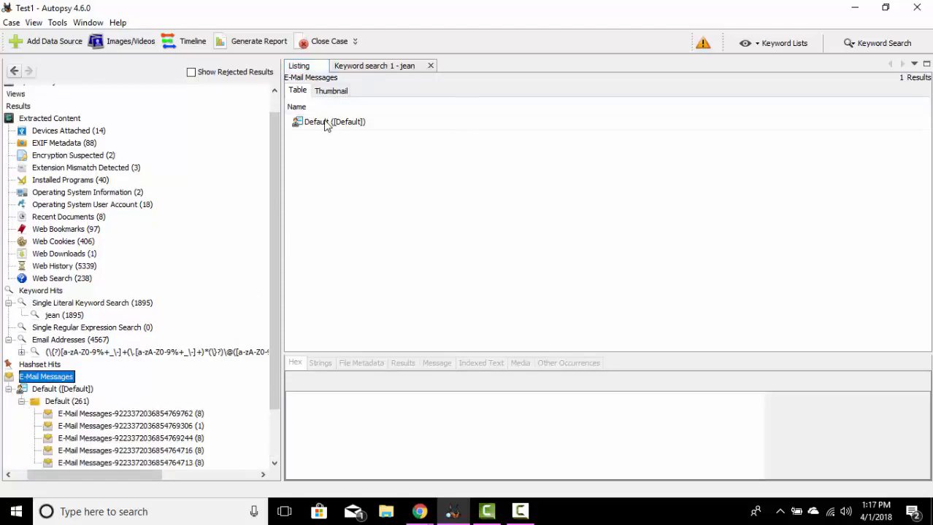
{"action": "double_click", "coordinate": [326, 124]}
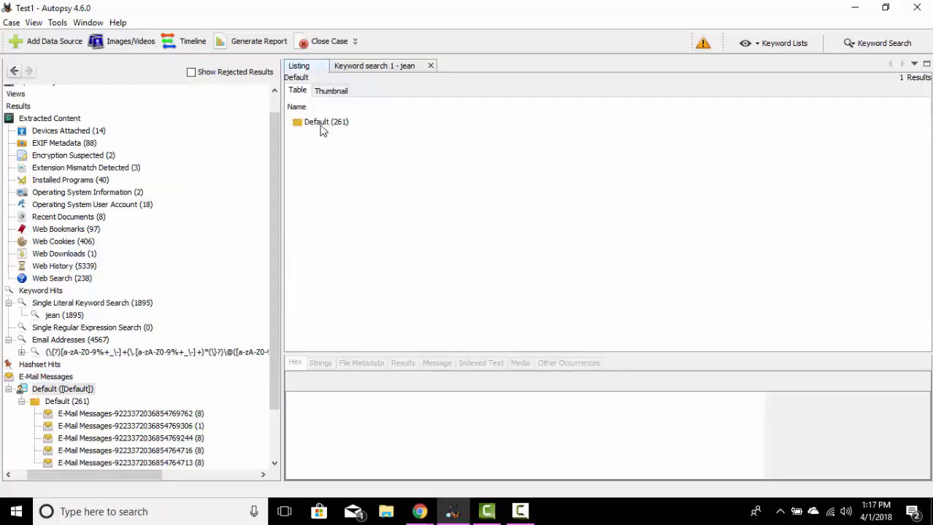
{"action": "left_click", "coordinate": [321, 123]}
{"action": "double_click", "coordinate": [322, 123]}
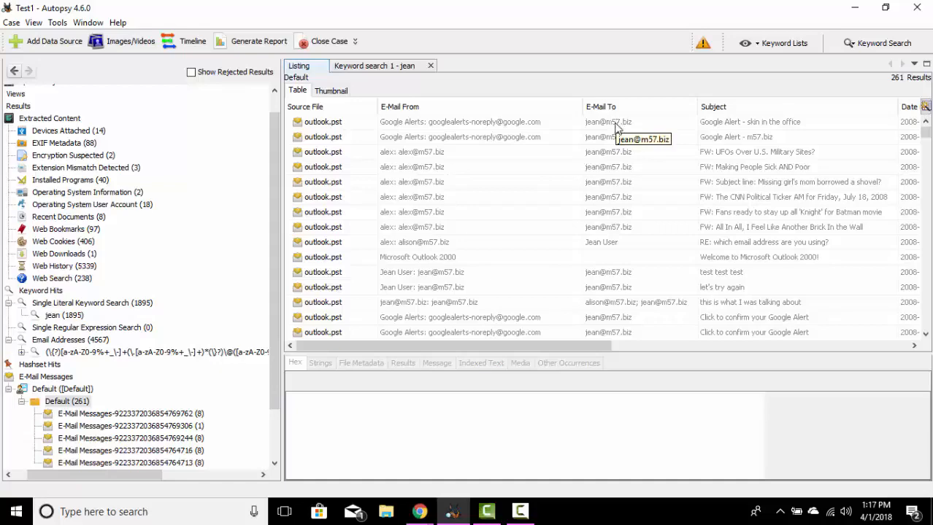
Step: Select the "Google Alert - skin in the office" email and examine its received date, path, data source and plaintext message columns
{"action": "left_click", "coordinate": [767, 125]}
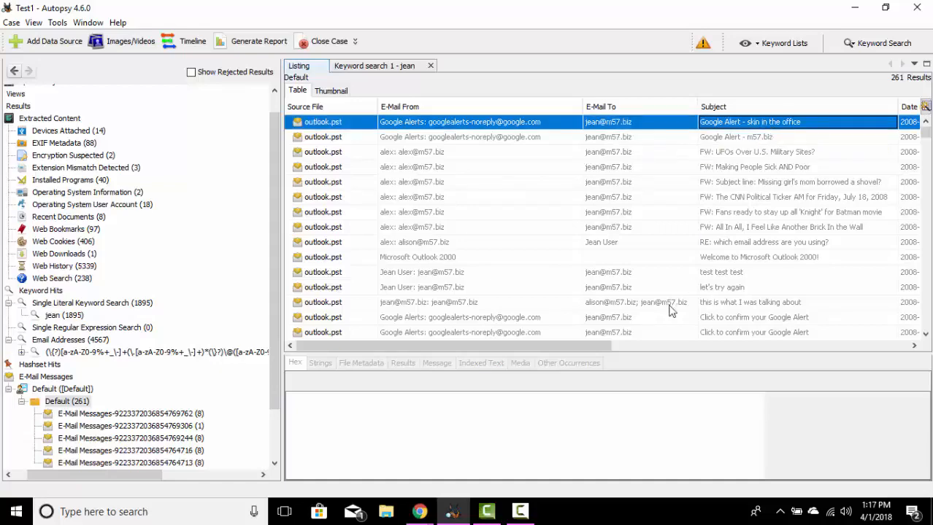
{"action": "left_click", "coordinate": [622, 343]}
{"action": "left_click_drag", "start_coordinate": [608, 344], "coordinate": [880, 329]}
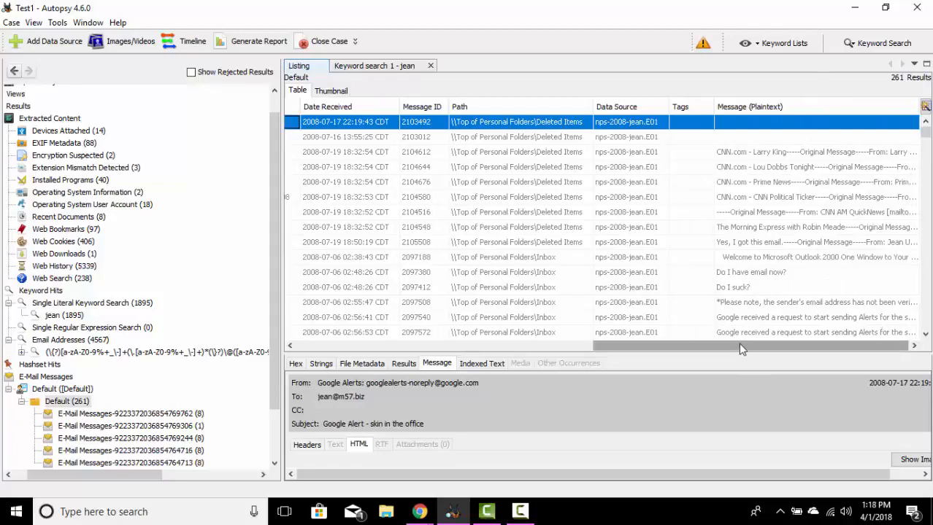
{"action": "left_click_drag", "start_coordinate": [738, 349], "coordinate": [387, 334]}
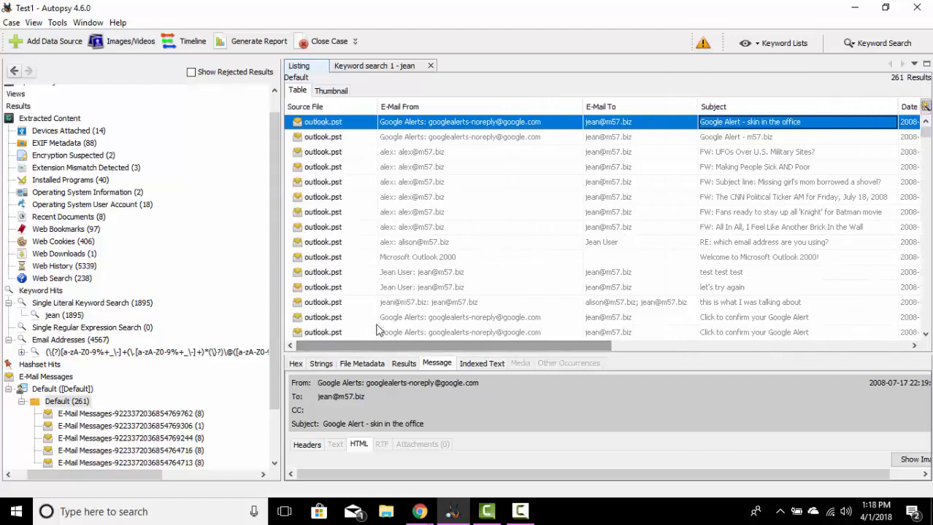
Step: Select the "FW: UFOs Over U.S. Military Sites?" email and read through its indexed text
{"action": "left_click", "coordinate": [412, 155]}
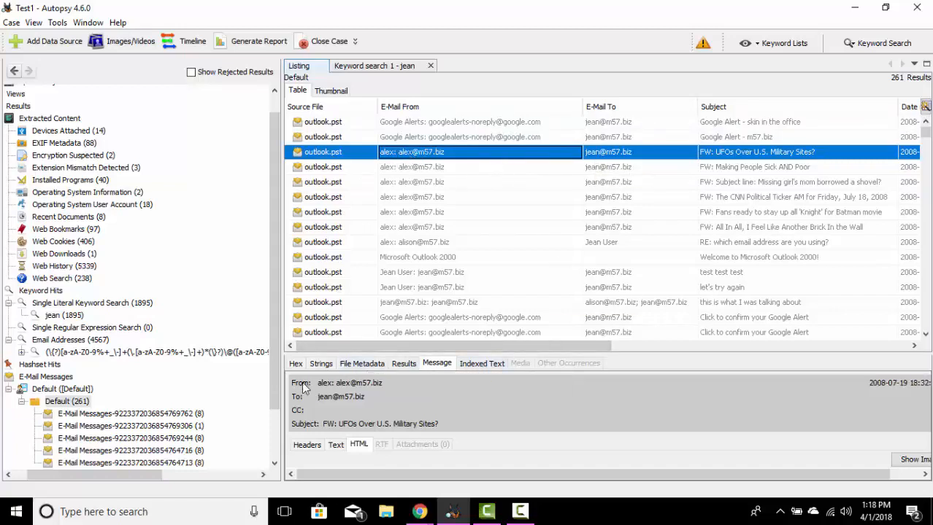
{"action": "left_click", "coordinate": [478, 364]}
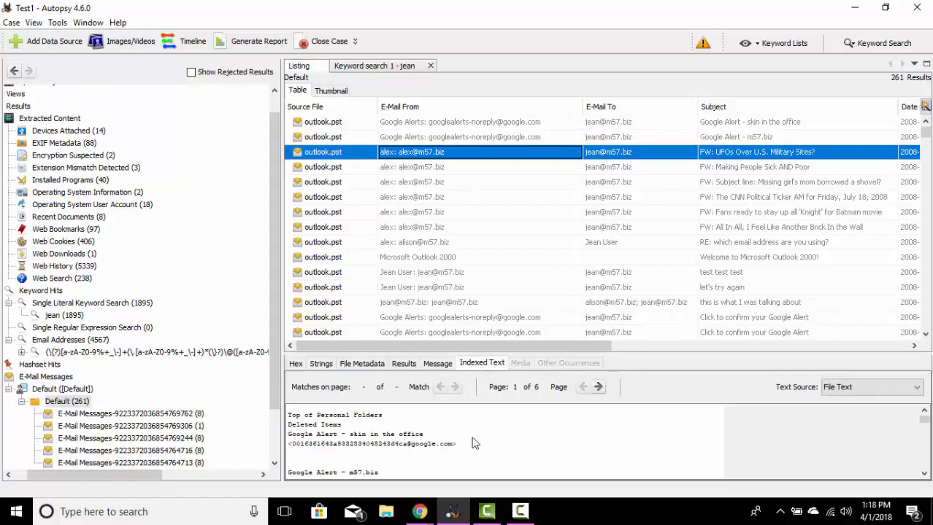
{"action": "left_click", "coordinate": [924, 475]}
{"action": "left_click", "coordinate": [924, 475]}
{"action": "left_click", "coordinate": [924, 475]}
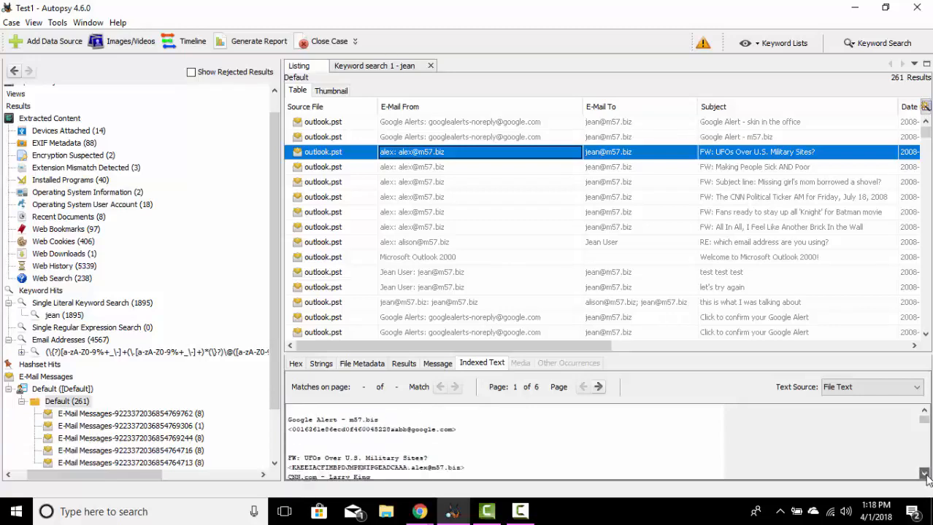
{"action": "left_click", "coordinate": [924, 475]}
{"action": "left_click", "coordinate": [924, 475]}
{"action": "left_click", "coordinate": [924, 475]}
{"action": "left_click", "coordinate": [924, 476]}
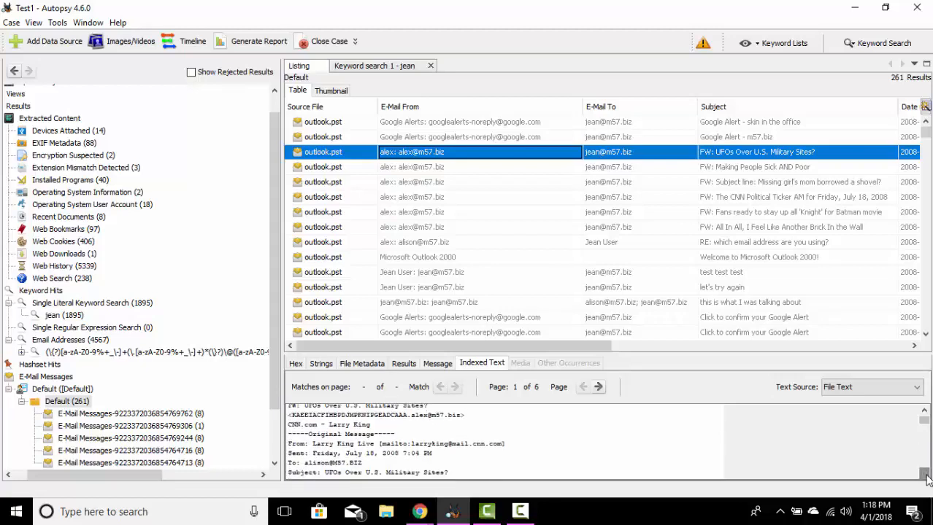
{"action": "left_click", "coordinate": [924, 413]}
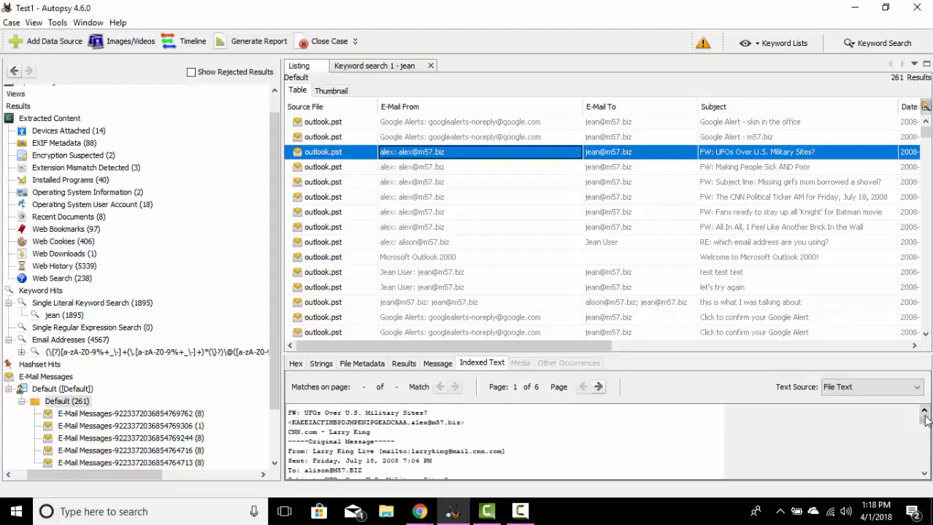
{"action": "left_click", "coordinate": [925, 475]}
{"action": "left_click", "coordinate": [925, 474]}
{"action": "left_click", "coordinate": [925, 474]}
{"action": "left_click", "coordinate": [925, 475]}
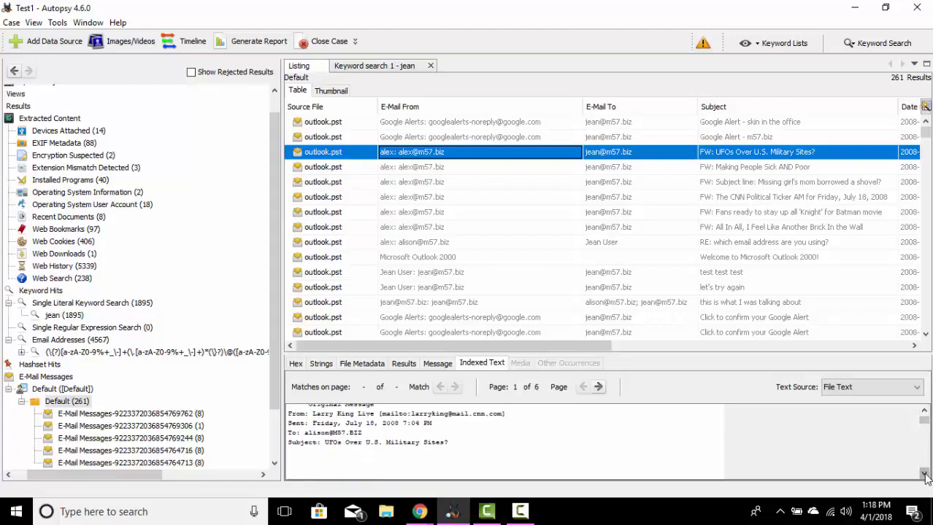
{"action": "left_click", "coordinate": [924, 475]}
{"action": "left_click", "coordinate": [925, 475]}
{"action": "left_click", "coordinate": [925, 475]}
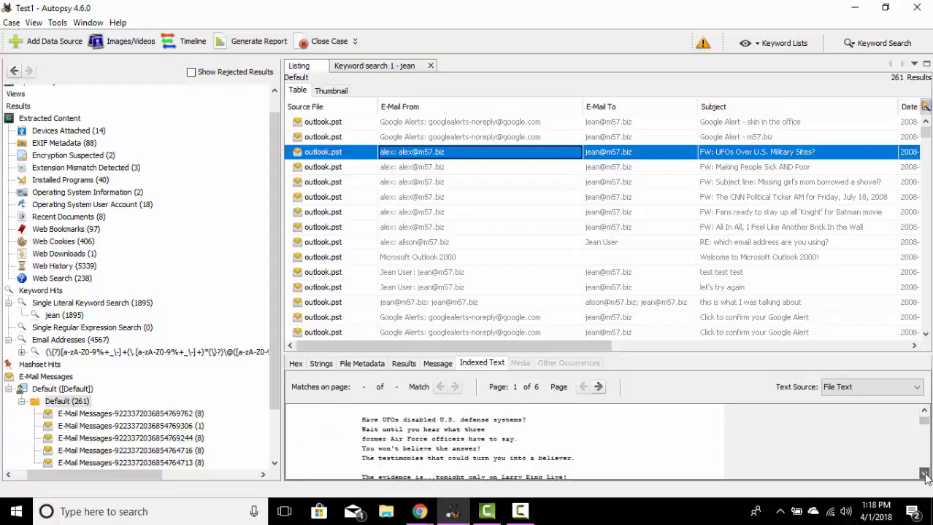
{"action": "left_click", "coordinate": [924, 475]}
{"action": "left_click", "coordinate": [925, 475]}
{"action": "left_click", "coordinate": [925, 475]}
{"action": "left_click", "coordinate": [924, 475]}
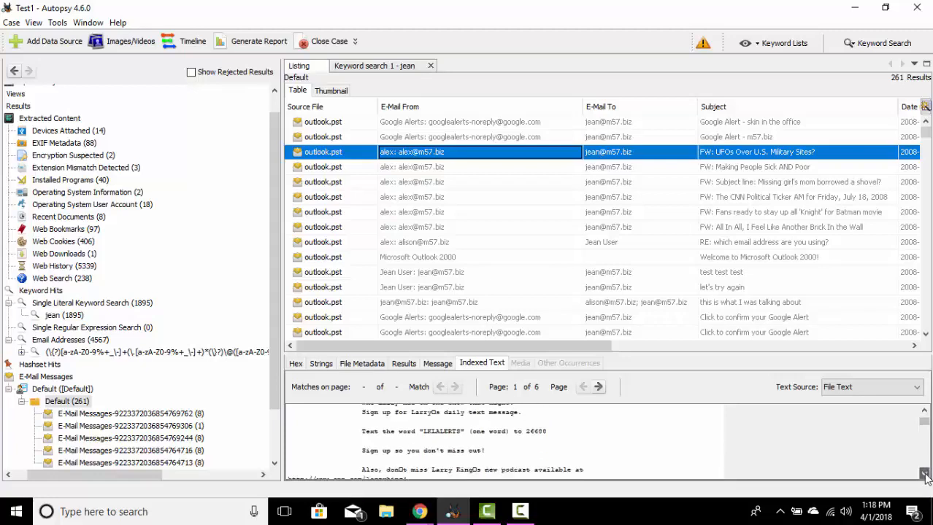
{"action": "left_click", "coordinate": [925, 475]}
{"action": "left_click", "coordinate": [925, 476]}
Step: Check the UFO email's message view and review its parsed results, from the headers to the source file path
{"action": "left_click", "coordinate": [438, 365]}
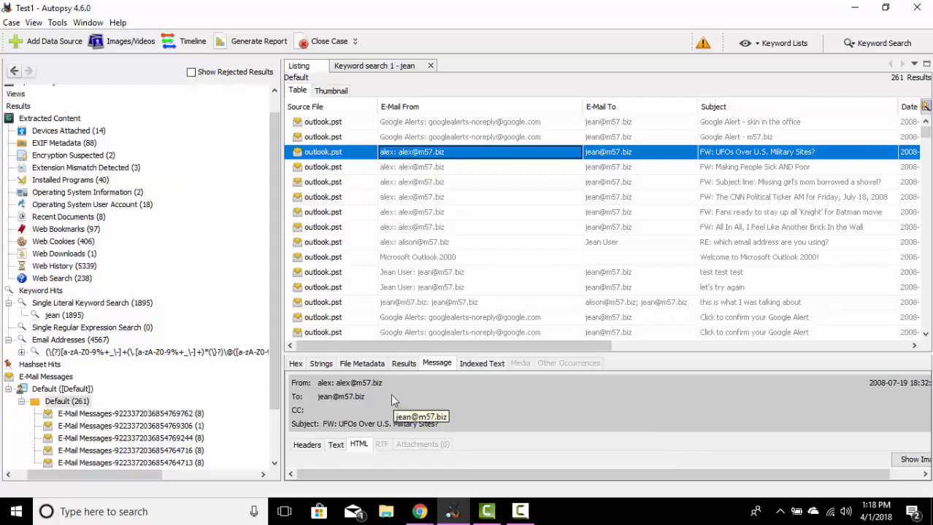
{"action": "left_click", "coordinate": [404, 364]}
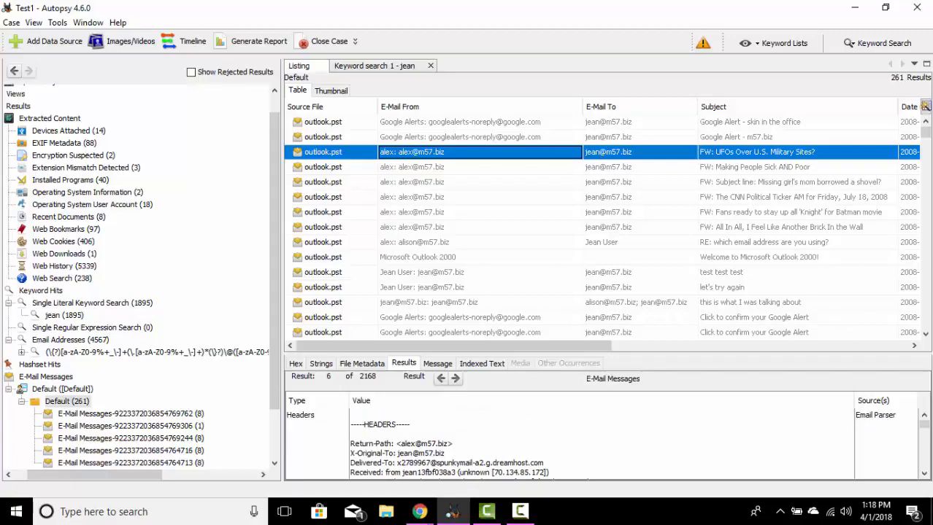
{"action": "left_click", "coordinate": [925, 476]}
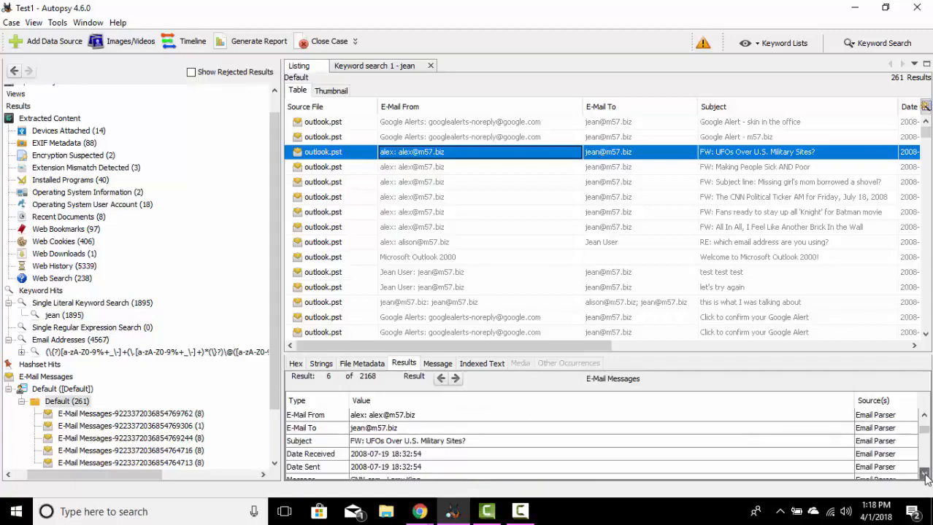
{"action": "left_click", "coordinate": [924, 476]}
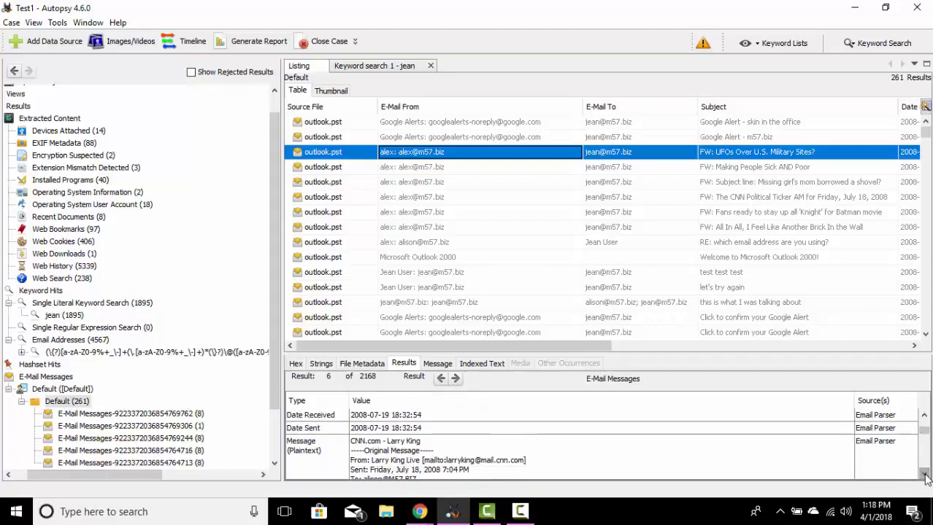
{"action": "left_click", "coordinate": [925, 476]}
{"action": "left_click", "coordinate": [924, 475]}
{"action": "left_click", "coordinate": [925, 476]}
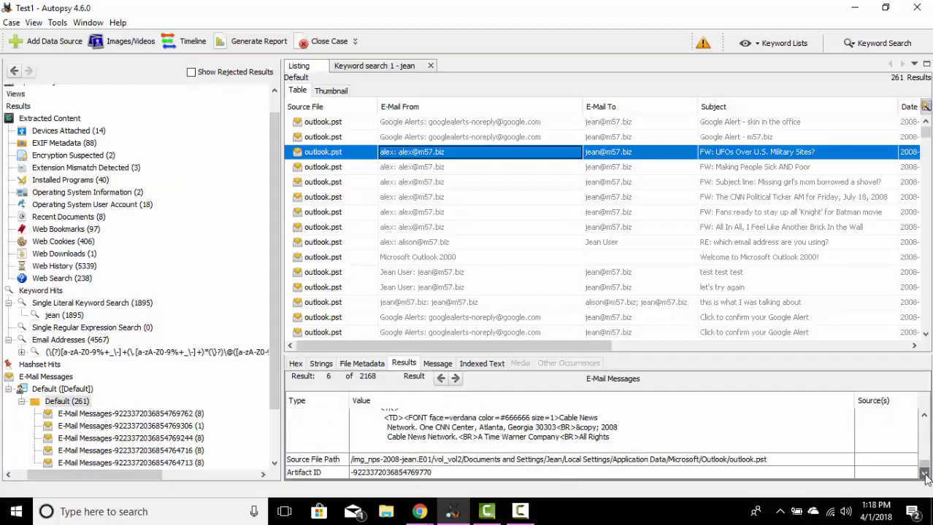
{"action": "left_click_drag", "start_coordinate": [924, 476], "coordinate": [924, 422]}
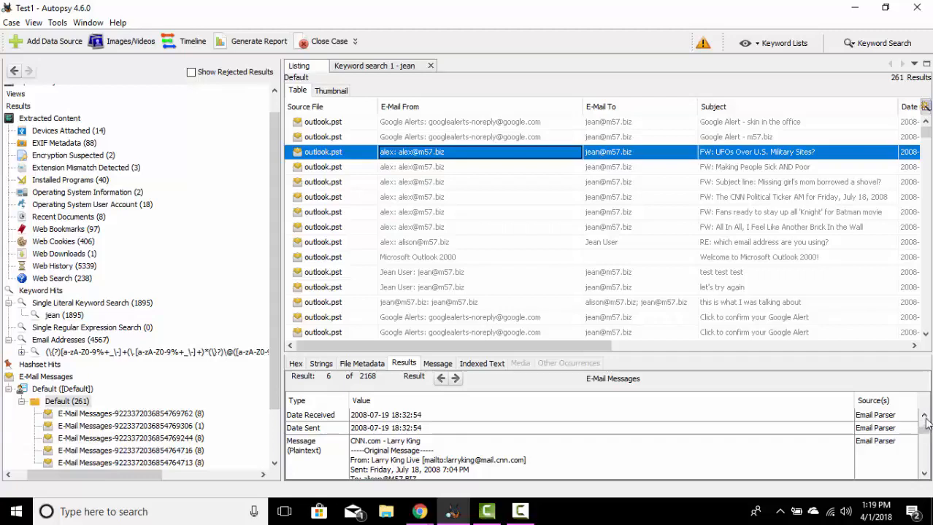
Step: Examine the file metadata of the UFO email's outlook.pst source, including its allocation status and timestamps
{"action": "left_click", "coordinate": [360, 363]}
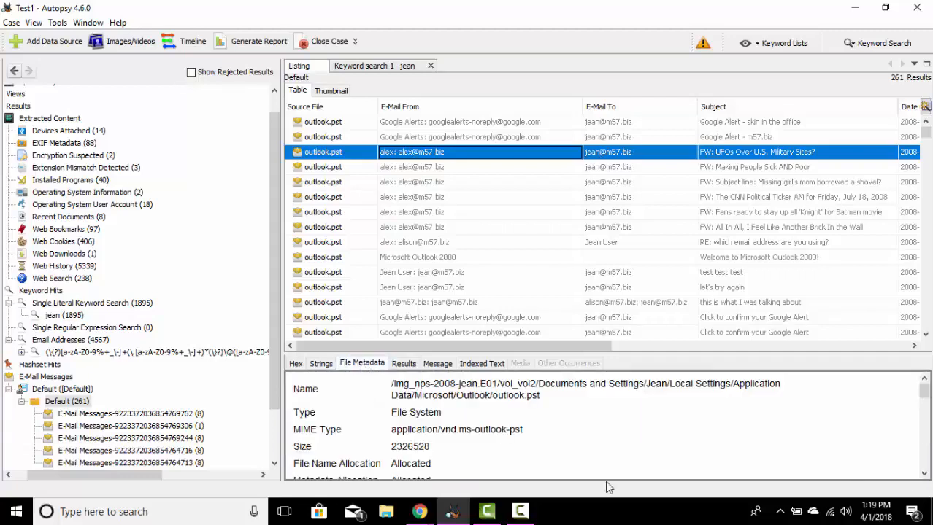
{"action": "left_click", "coordinate": [924, 475]}
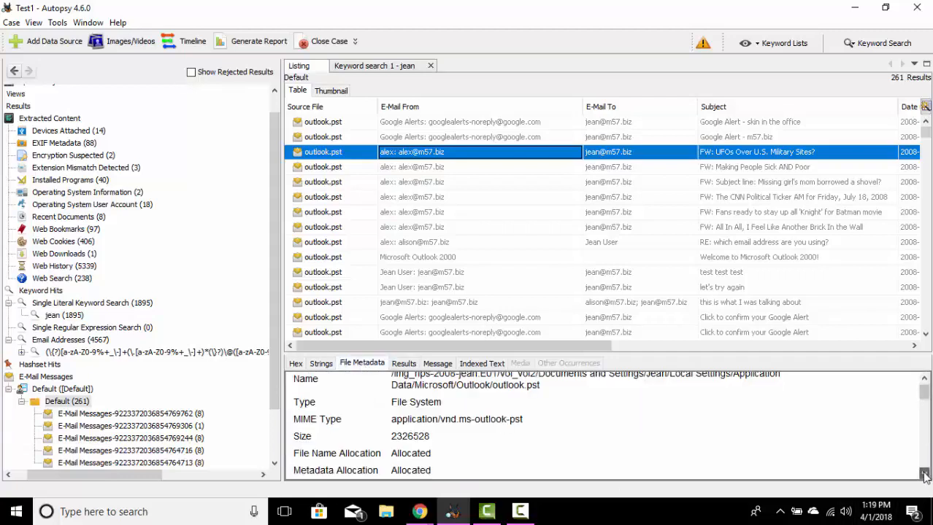
{"action": "left_click", "coordinate": [925, 476]}
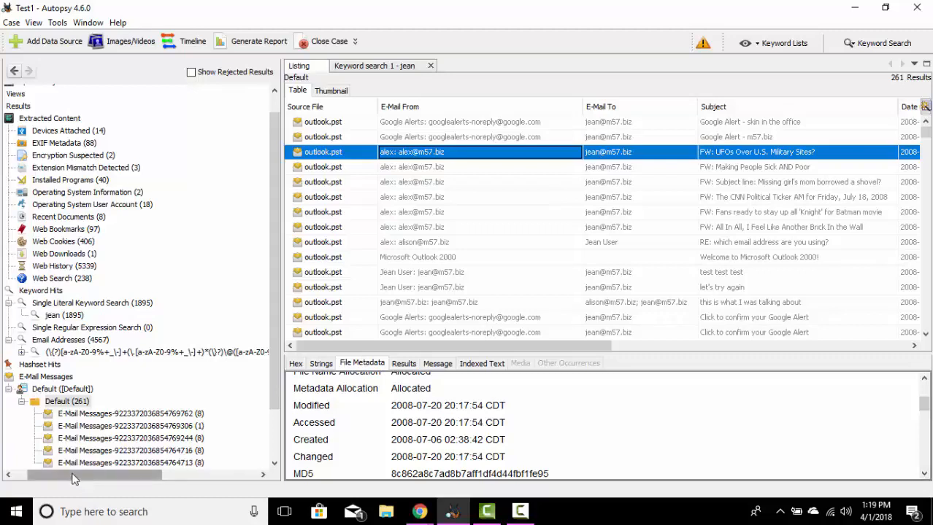
Step: Display the EXIF Metadata results of the extracted content as thumbnails
{"action": "left_click_drag", "start_coordinate": [73, 476], "coordinate": [60, 475]}
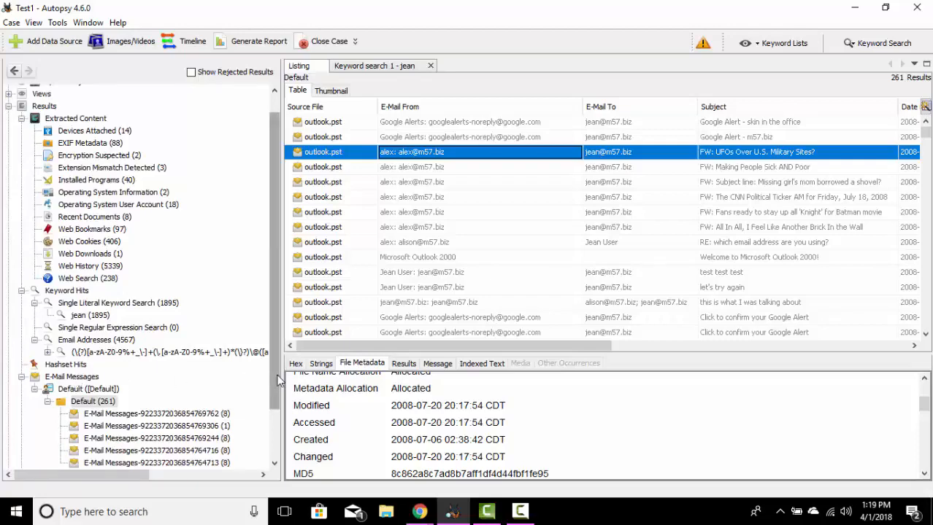
{"action": "left_click_drag", "start_coordinate": [277, 379], "coordinate": [278, 437]}
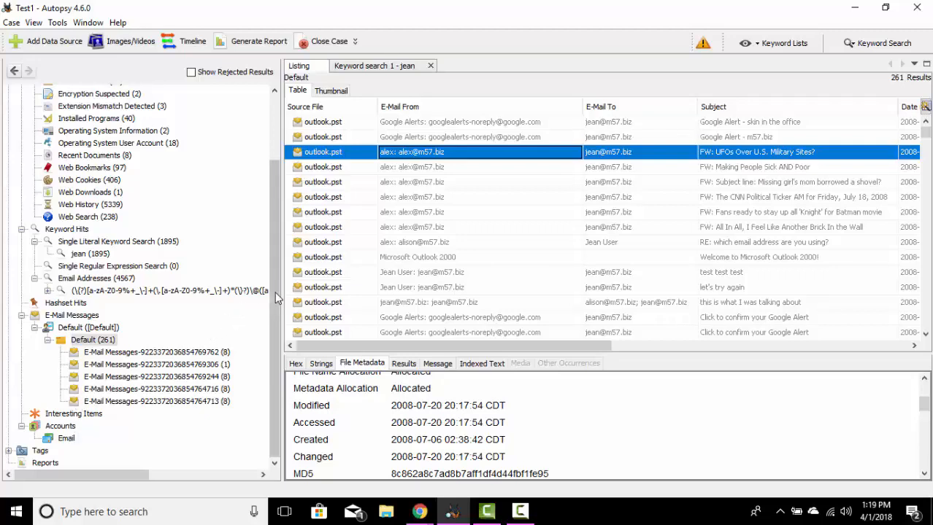
{"action": "left_click_drag", "start_coordinate": [272, 291], "coordinate": [270, 233]}
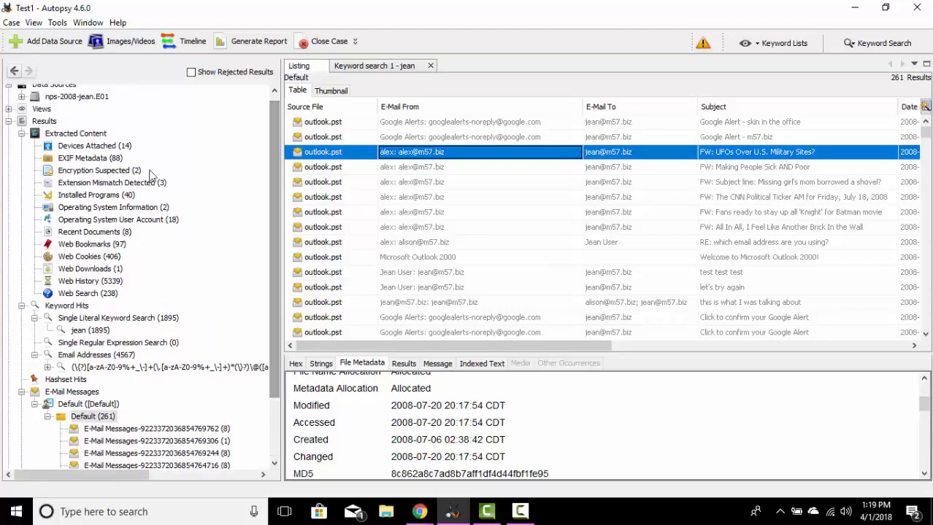
{"action": "left_click", "coordinate": [92, 159]}
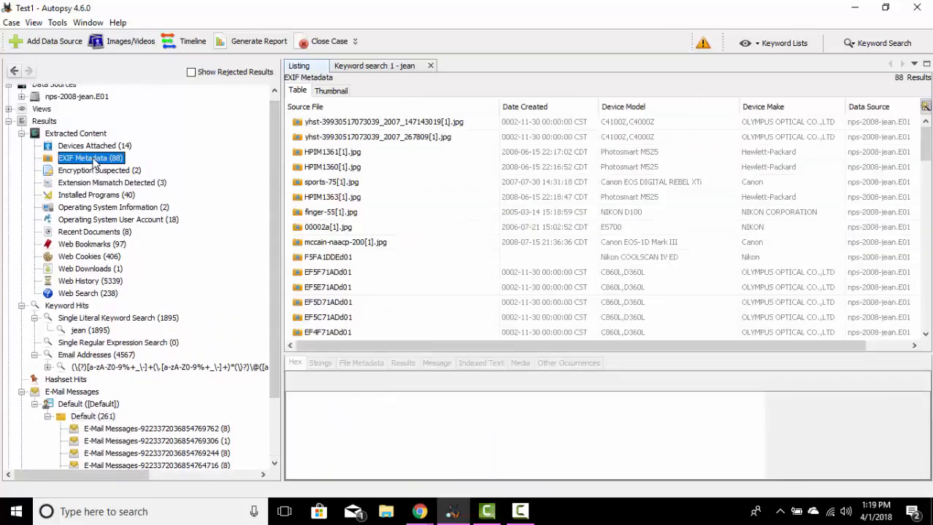
{"action": "left_click", "coordinate": [327, 91]}
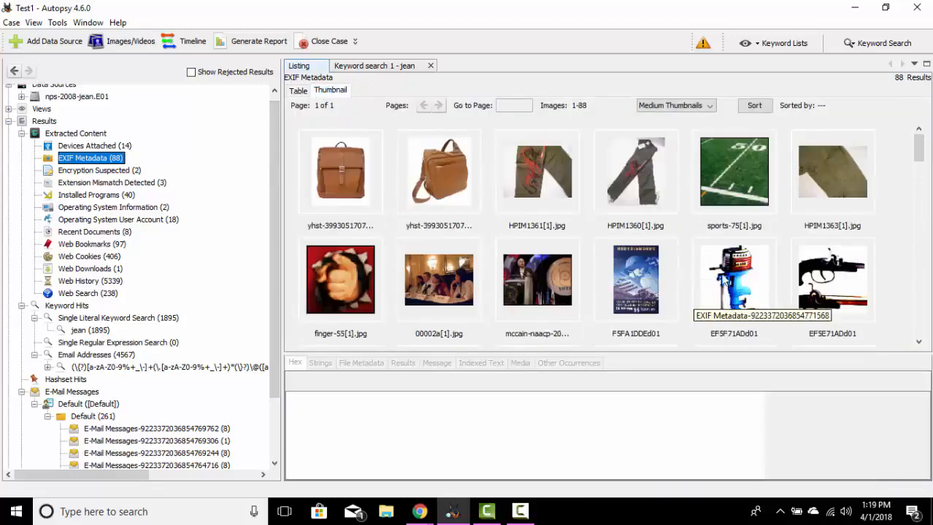
Step: Start a result tag with comment for the outboard motor image EF5F71ADd01 and choose Bookmark as the tag
{"action": "left_click", "coordinate": [721, 276]}
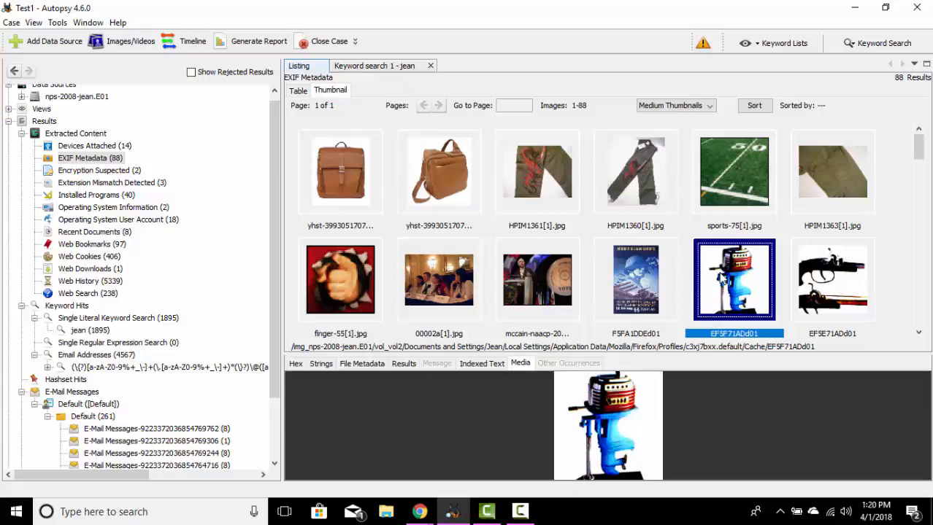
{"action": "right_click", "coordinate": [734, 282]}
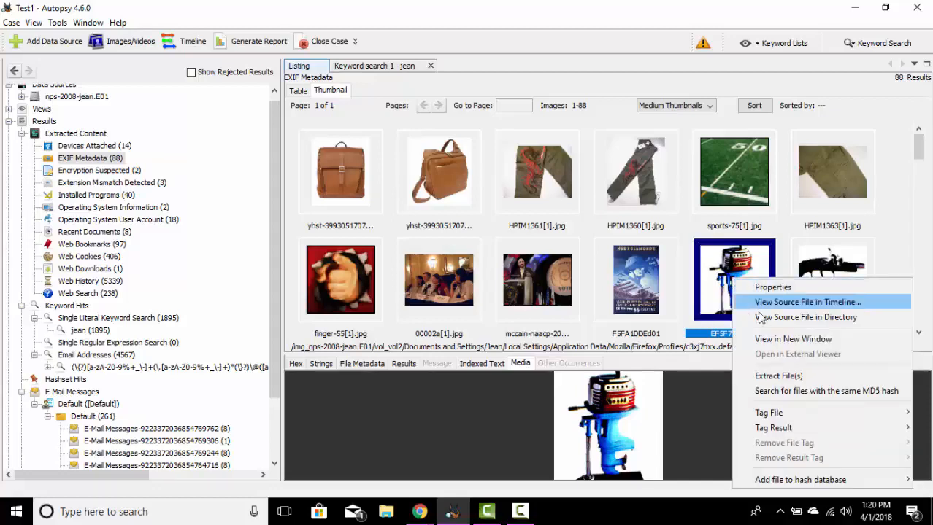
{"action": "mouse_move", "coordinate": [778, 430]}
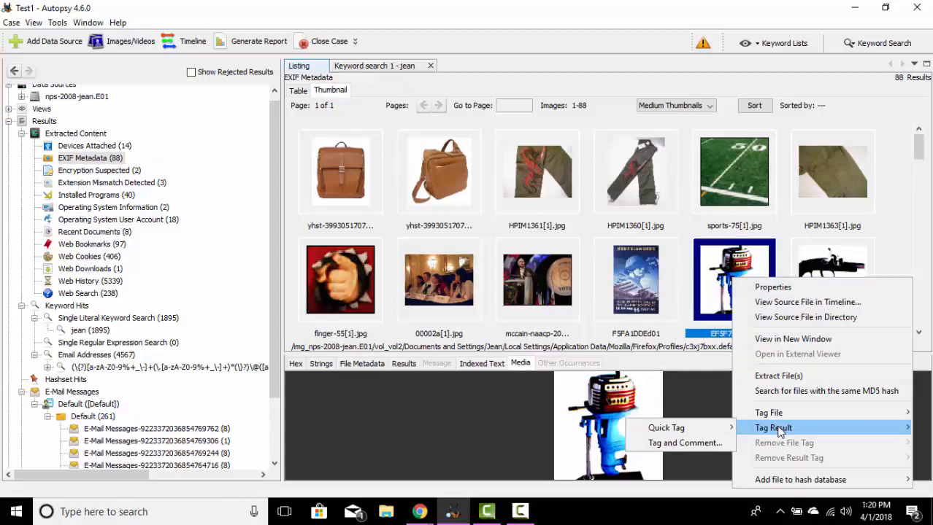
{"action": "mouse_move", "coordinate": [714, 433]}
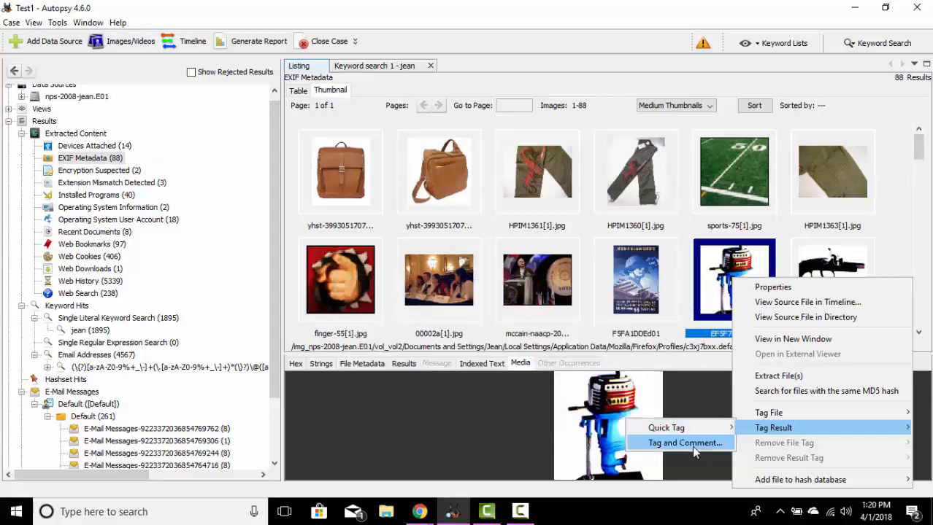
{"action": "left_click", "coordinate": [691, 446]}
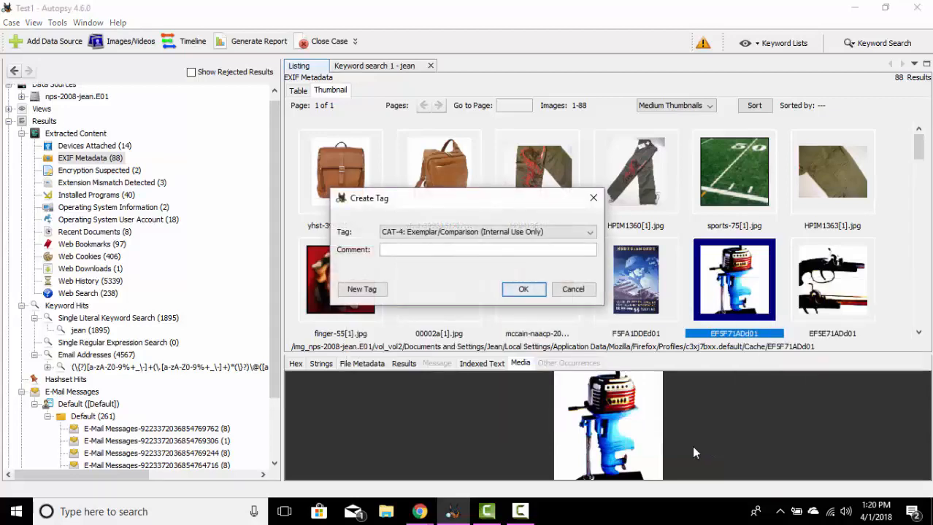
{"action": "left_click", "coordinate": [590, 235]}
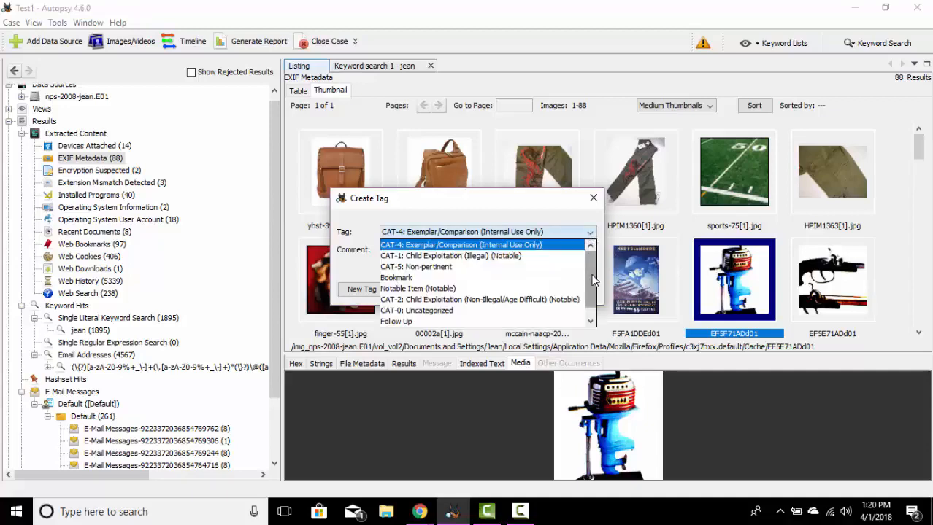
{"action": "key", "text": "Escape"}
{"action": "left_click", "coordinate": [502, 280]}
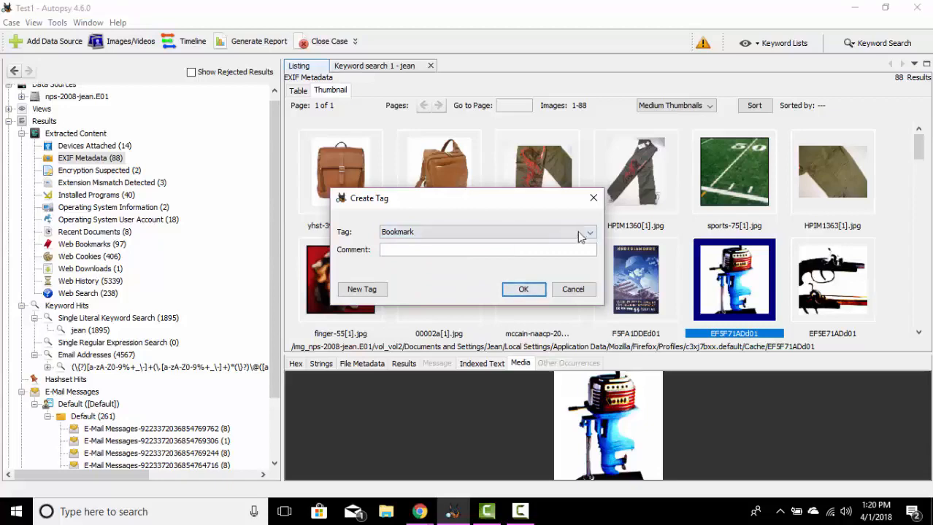
{"action": "left_click", "coordinate": [590, 233]}
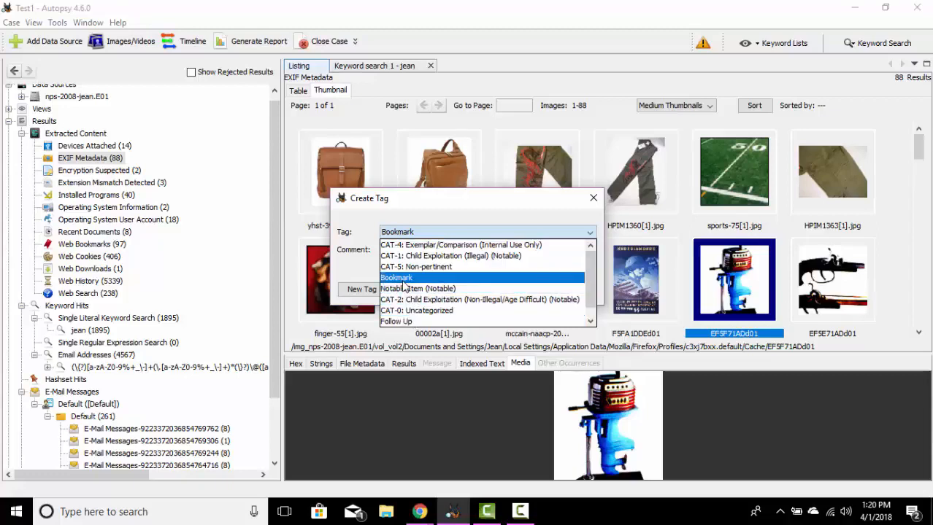
{"action": "left_click", "coordinate": [408, 278]}
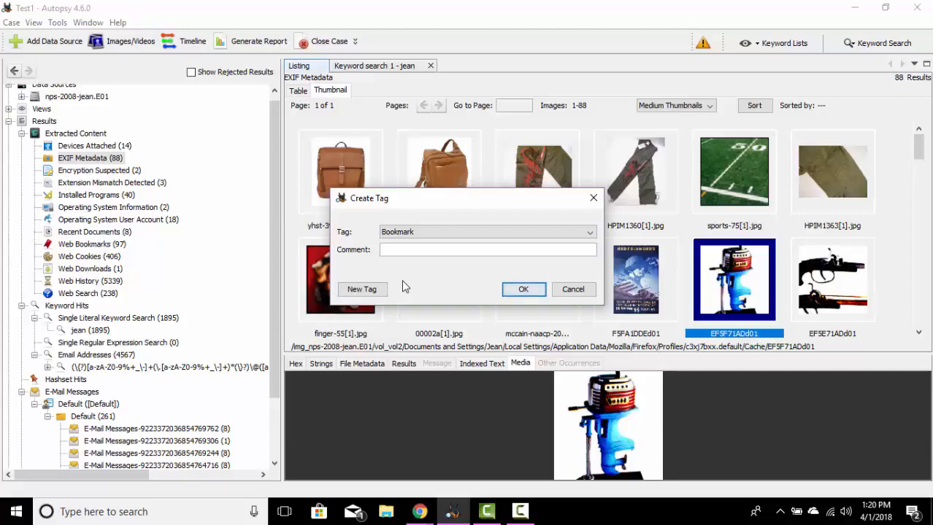
Step: Enter "Interesting photo" as the tag's comment and create the tag
{"action": "left_click", "coordinate": [412, 250]}
{"action": "type", "text": "Inter"}
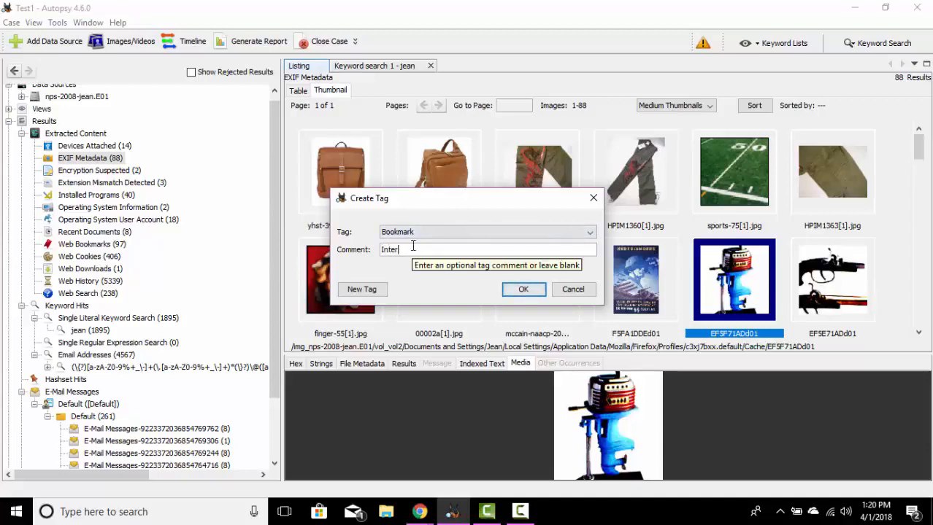
{"action": "type", "text": "esting photo"}
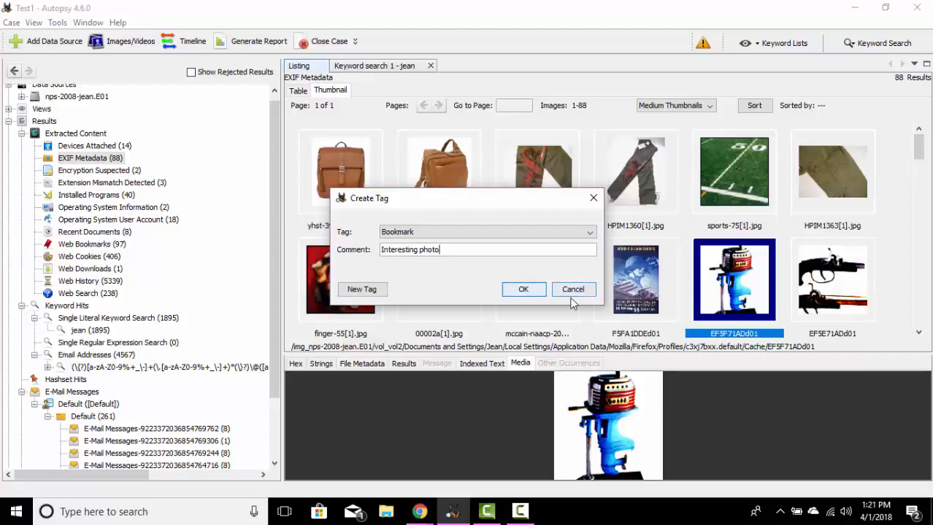
{"action": "left_click", "coordinate": [527, 289]}
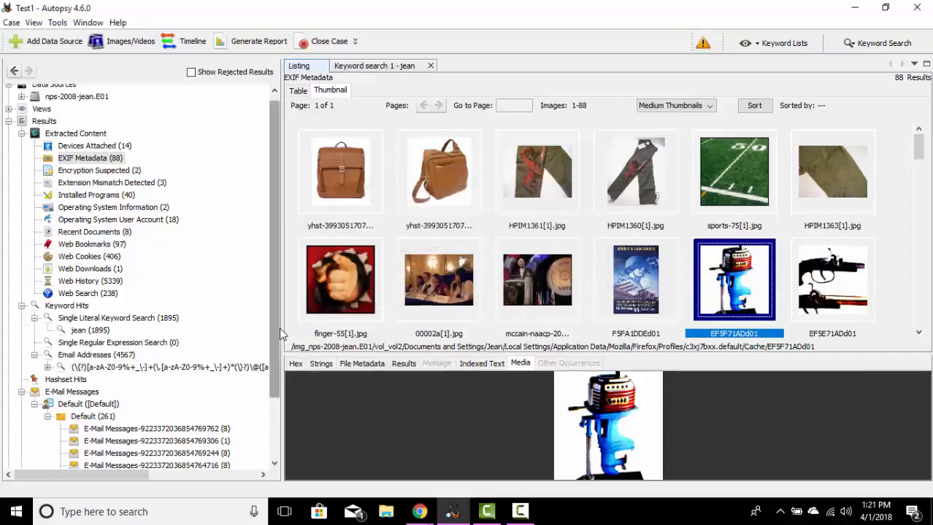
Step: Open the Bookmark result tags in the case tree and select the tagged outboard motor image to check its entry
{"action": "left_click_drag", "start_coordinate": [277, 335], "coordinate": [268, 399]}
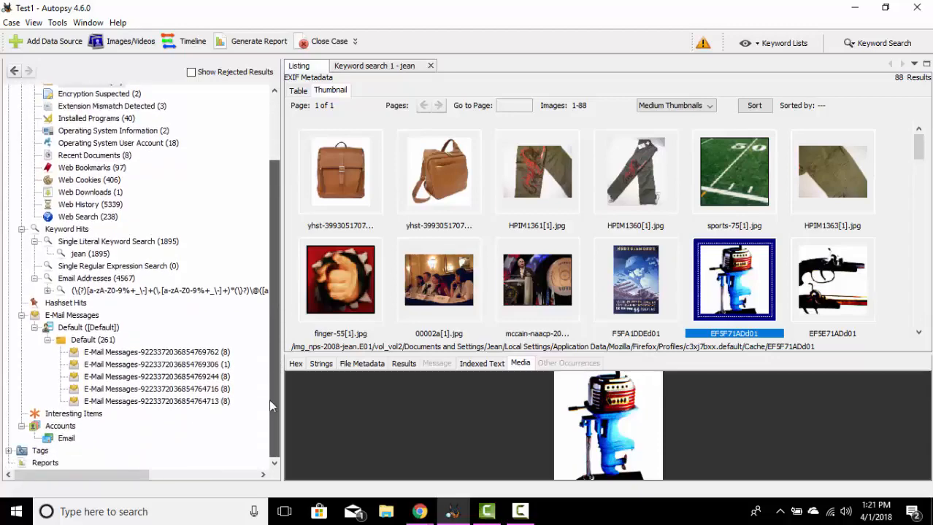
{"action": "left_click", "coordinate": [36, 452]}
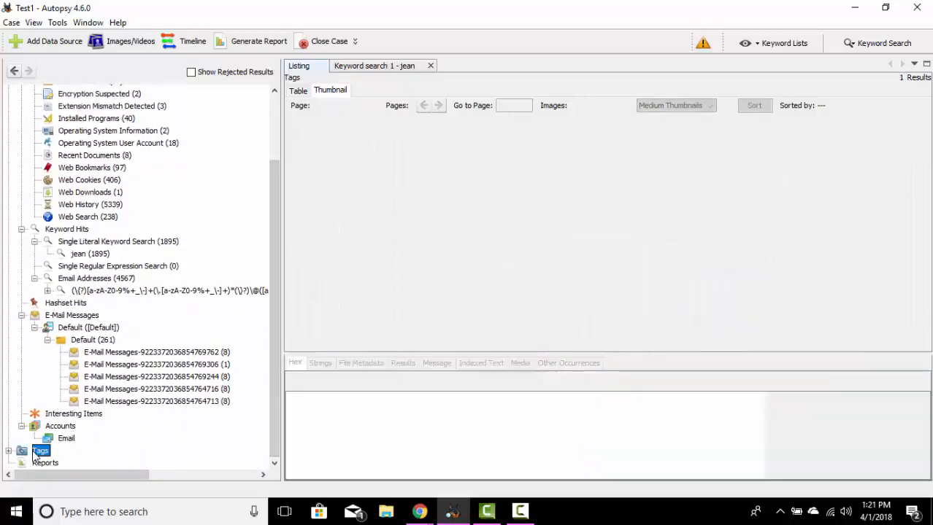
{"action": "left_click", "coordinate": [297, 92]}
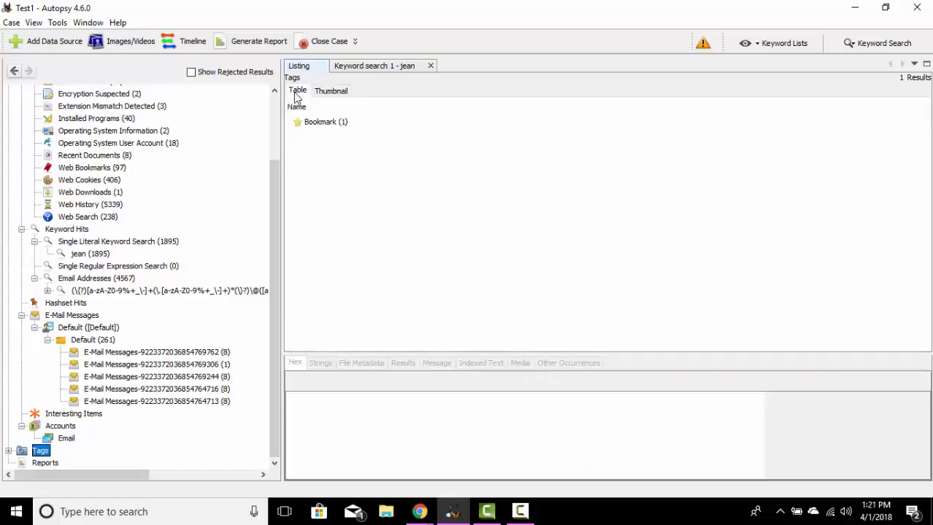
{"action": "double_click", "coordinate": [338, 124]}
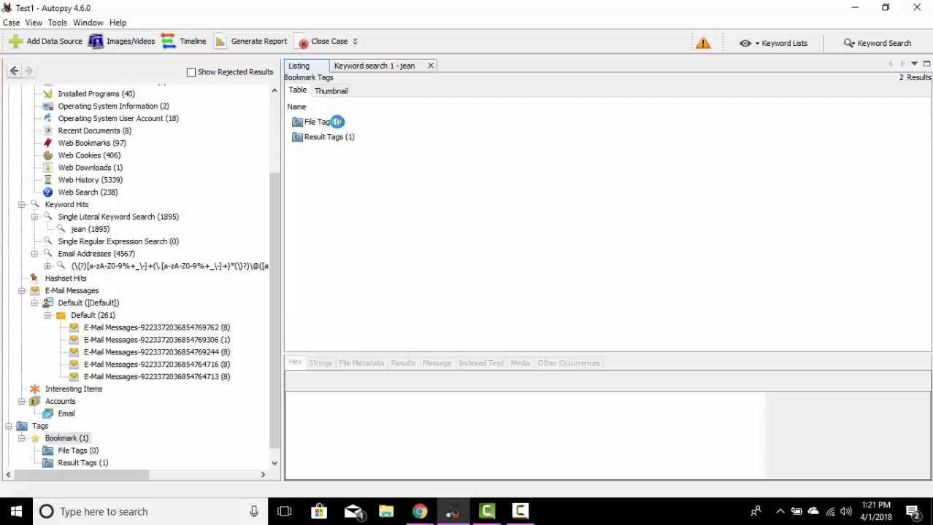
{"action": "double_click", "coordinate": [332, 138]}
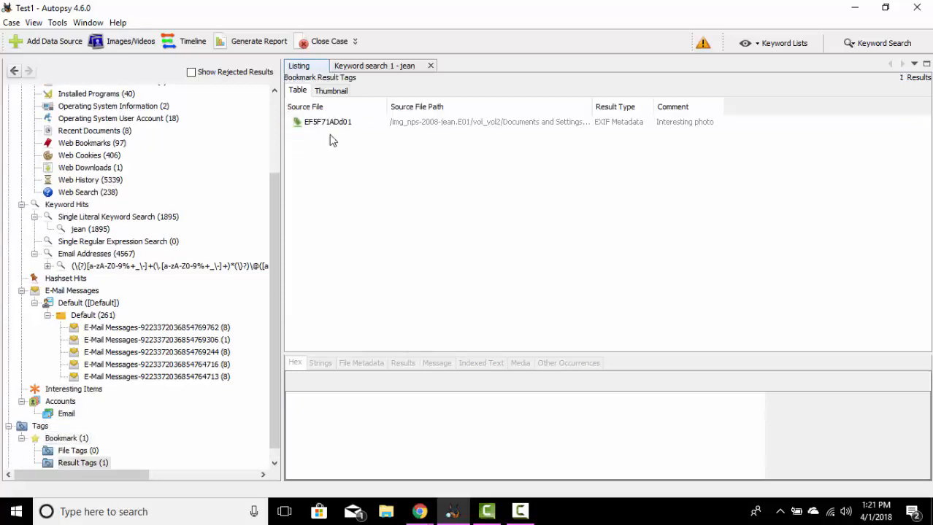
{"action": "left_click", "coordinate": [341, 126]}
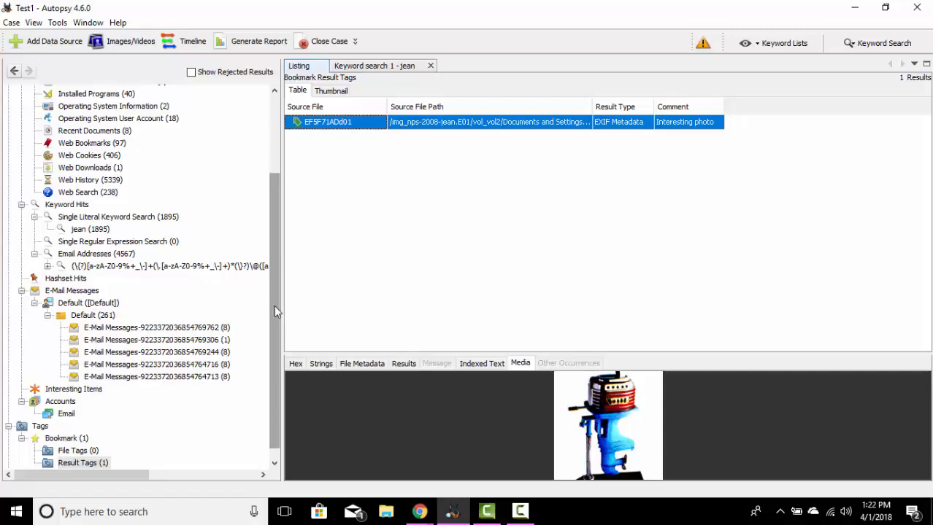
Step: Set up an HTML report limited to tagged results and include the Bookmark tag
{"action": "left_click_drag", "start_coordinate": [274, 306], "coordinate": [287, 200]}
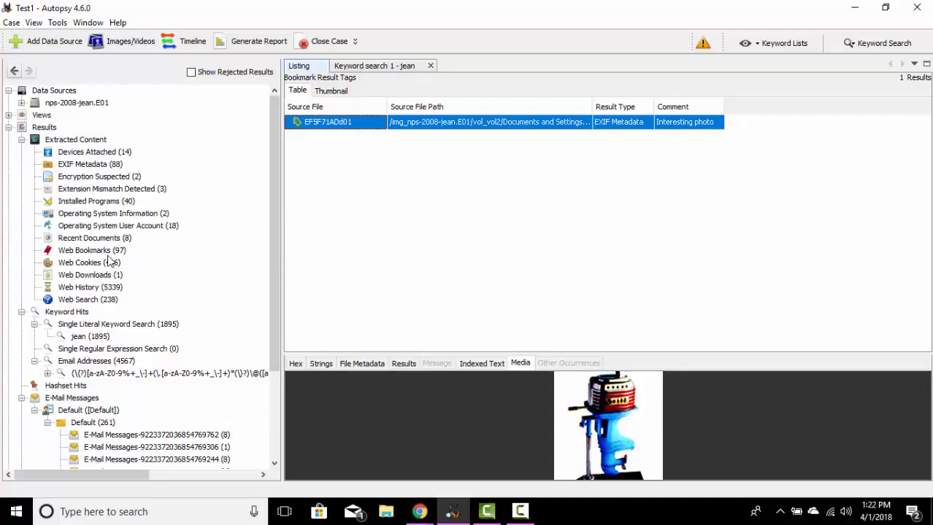
{"action": "left_click", "coordinate": [257, 44]}
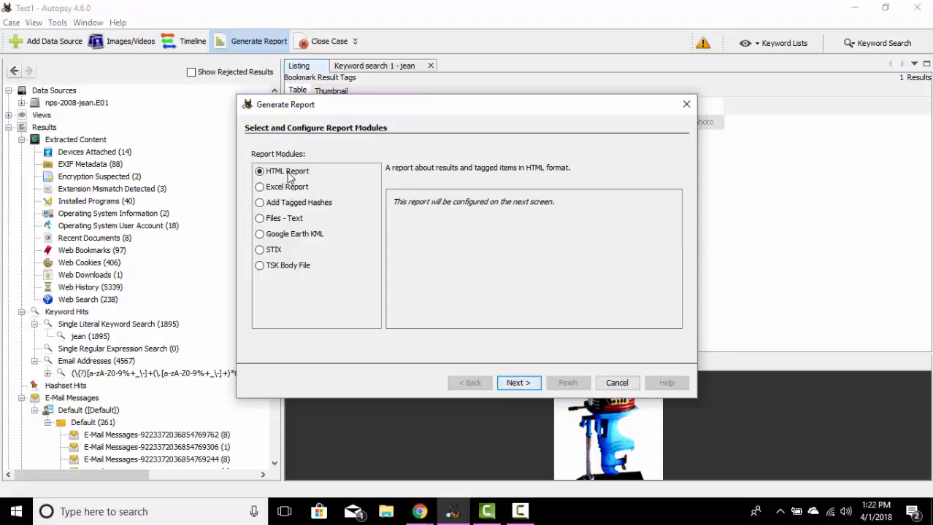
{"action": "left_click", "coordinate": [519, 384]}
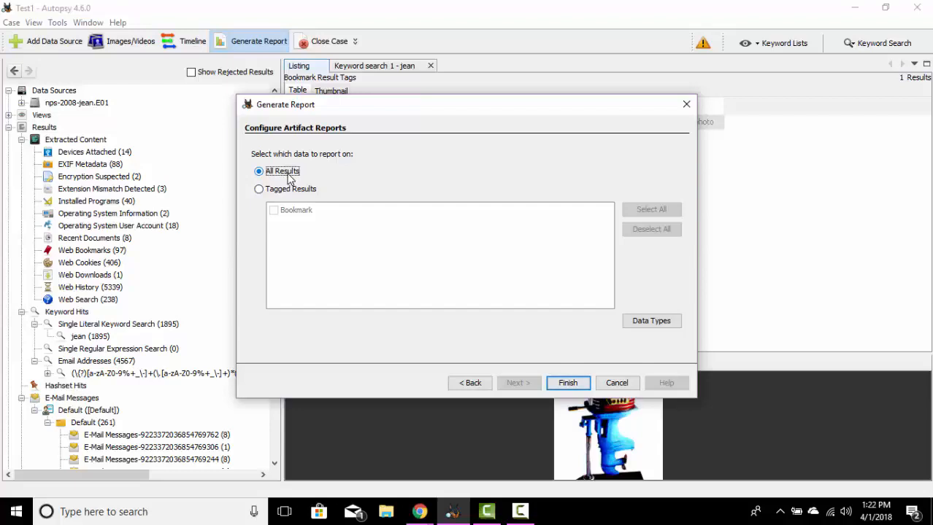
{"action": "left_click", "coordinate": [287, 189]}
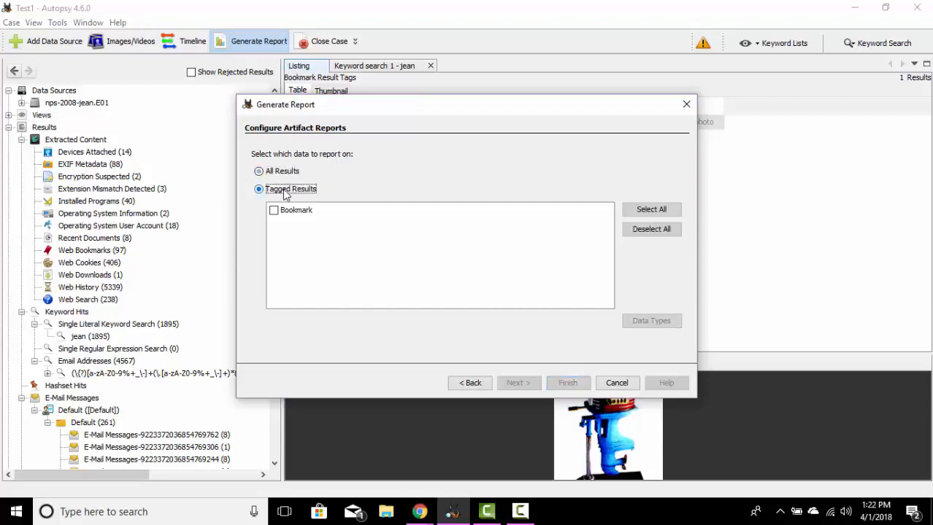
{"action": "left_click", "coordinate": [273, 211]}
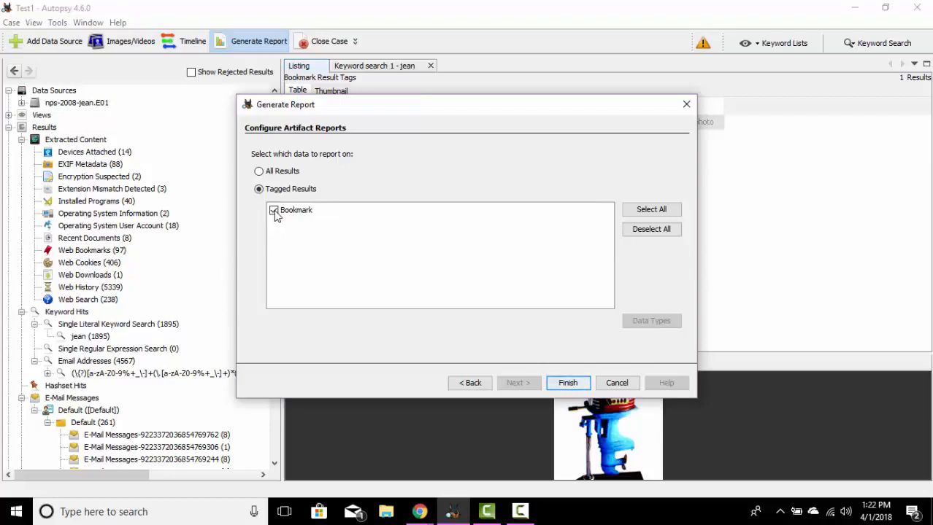
Step: Switch the report to all results and select every artifact data type for it
{"action": "left_click", "coordinate": [259, 172]}
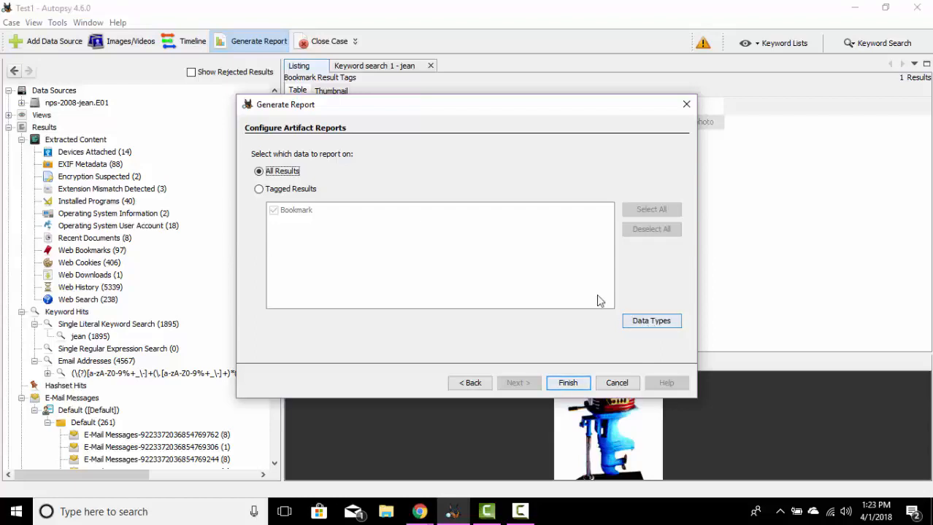
{"action": "left_click", "coordinate": [645, 326]}
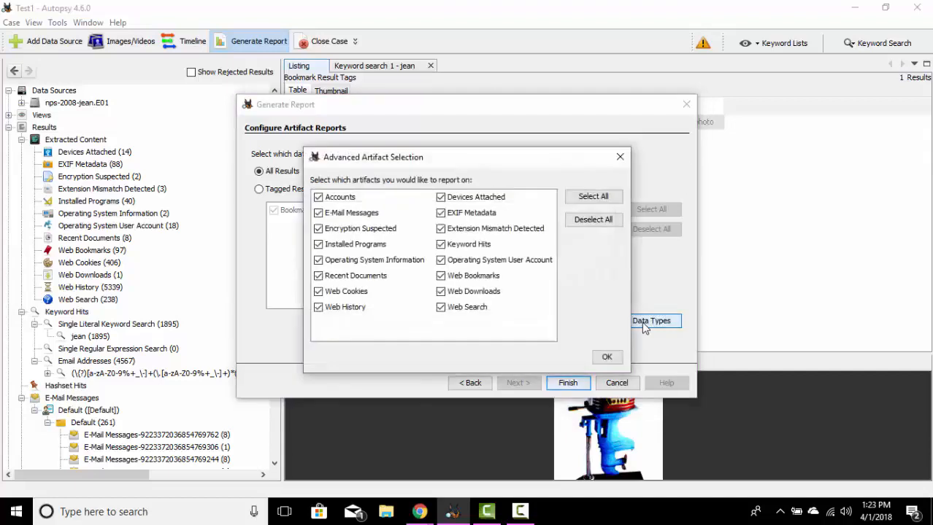
{"action": "left_click", "coordinate": [318, 198]}
{"action": "left_click", "coordinate": [441, 246]}
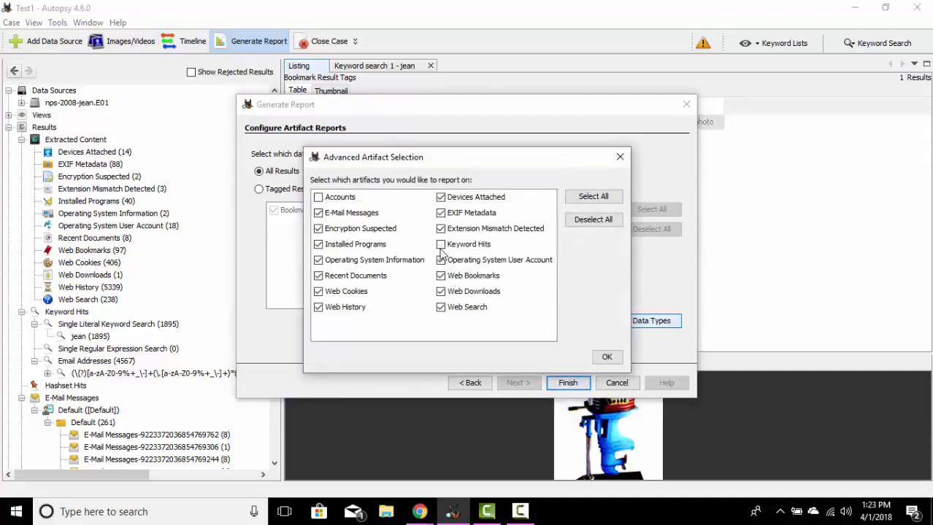
{"action": "left_click", "coordinate": [440, 306]}
{"action": "left_click", "coordinate": [593, 199]}
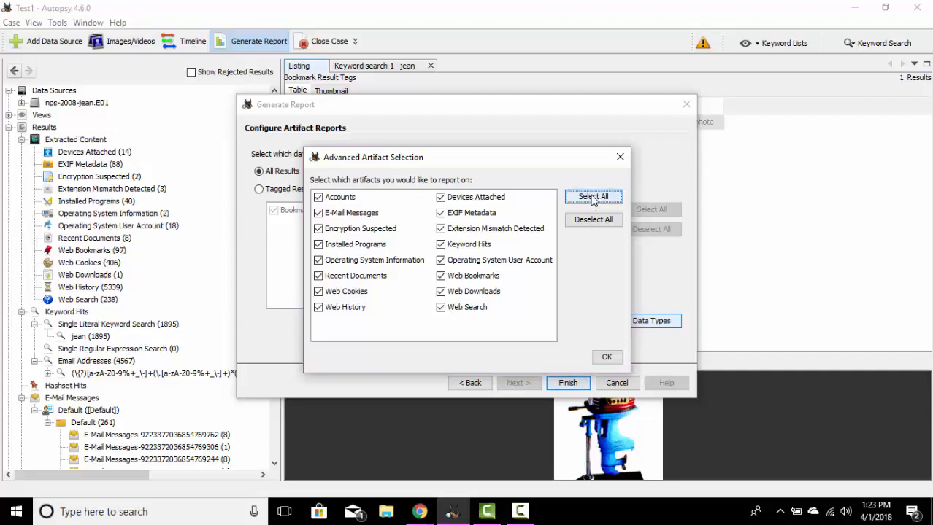
{"action": "left_click", "coordinate": [603, 356]}
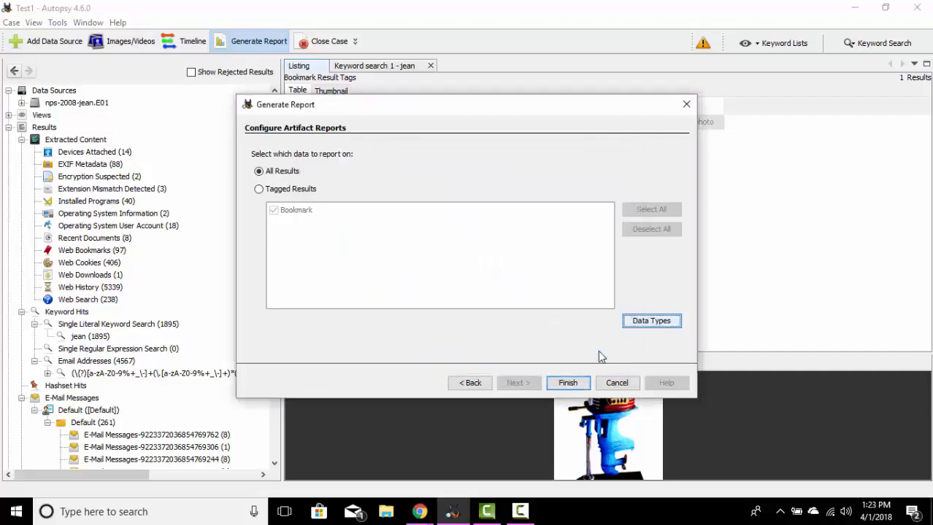
Step: Generate the HTML report and open its report.html in the browser
{"action": "left_click", "coordinate": [568, 382]}
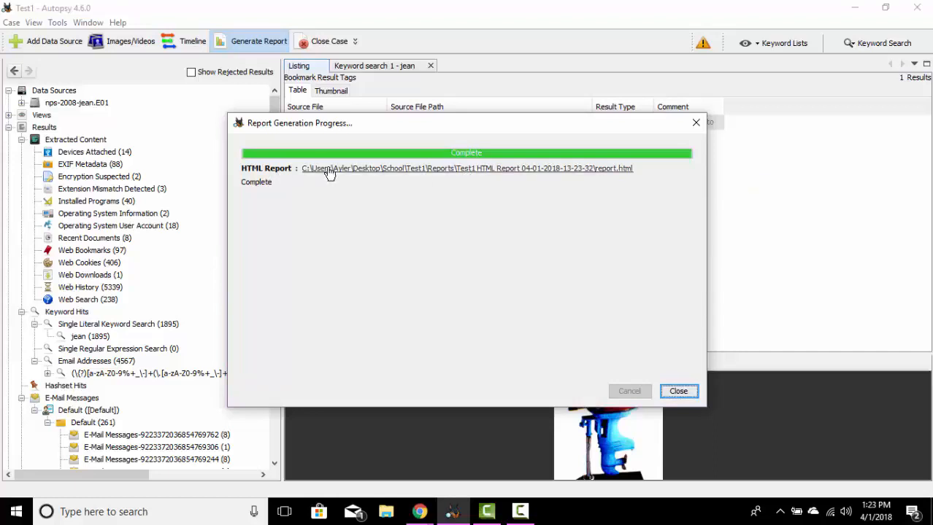
{"action": "left_click", "coordinate": [522, 170]}
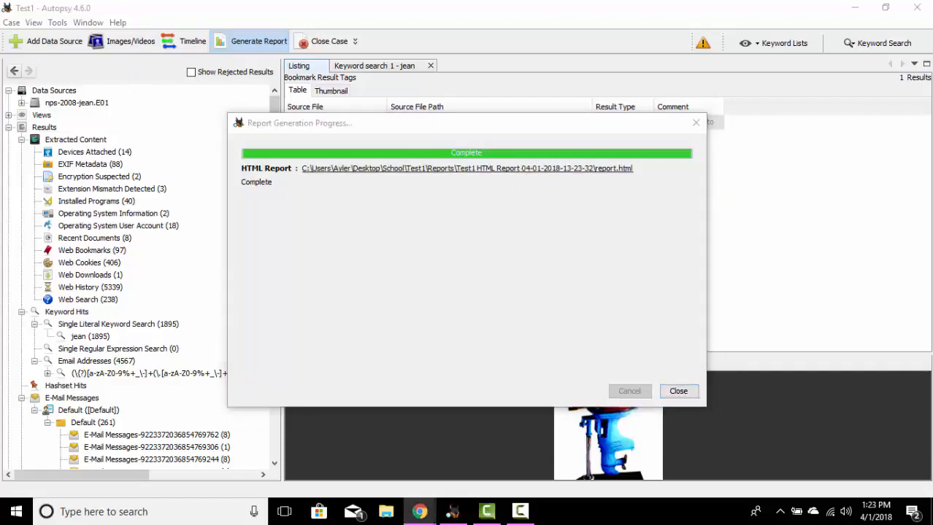
{"action": "left_click_drag", "start_coordinate": [78, 272], "coordinate": [566, 6]}
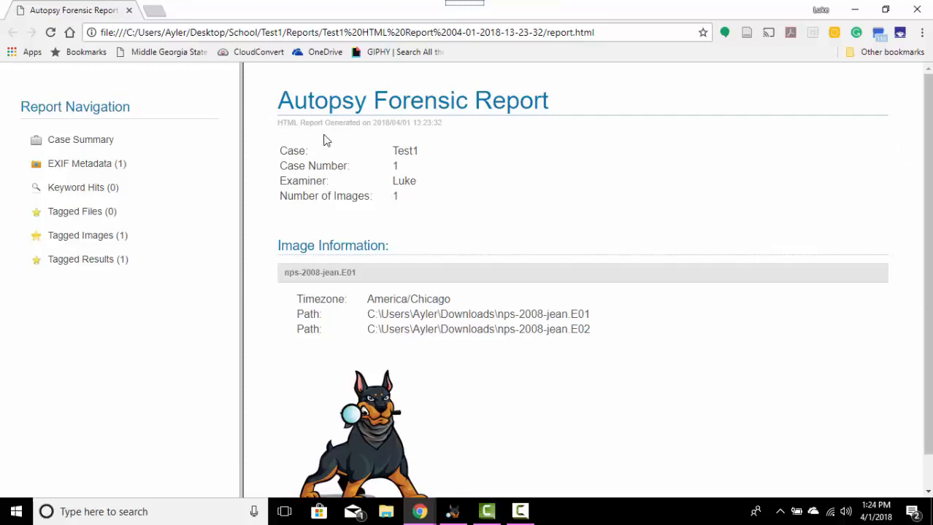
Step: Review the report's EXIF Metadata, Keyword Hits, Tagged Files, Tagged Images and Tagged Results pages
{"action": "left_click", "coordinate": [76, 169]}
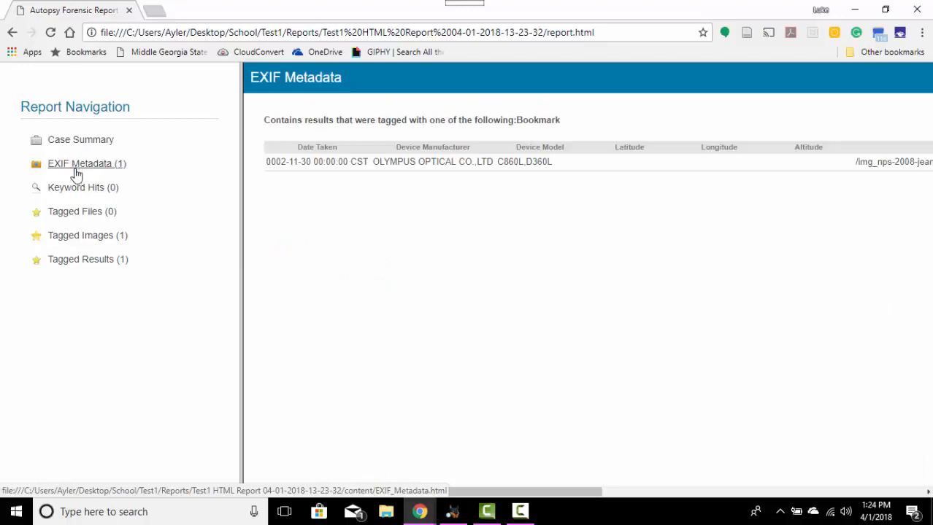
{"action": "left_click", "coordinate": [74, 190]}
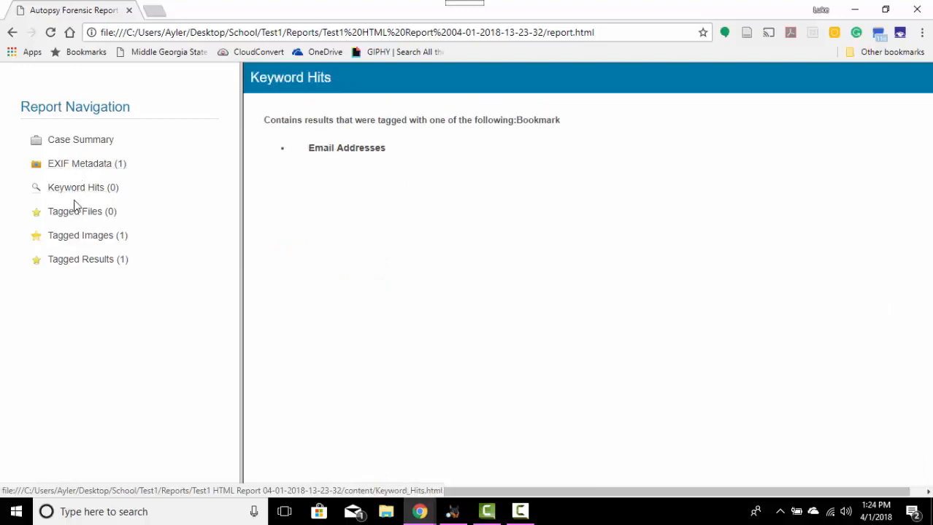
{"action": "left_click", "coordinate": [76, 217]}
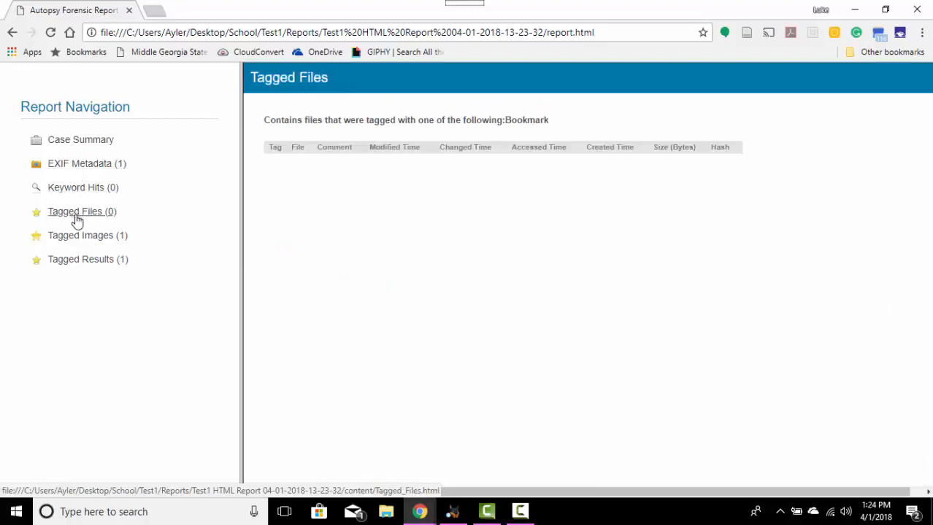
{"action": "left_click", "coordinate": [82, 241]}
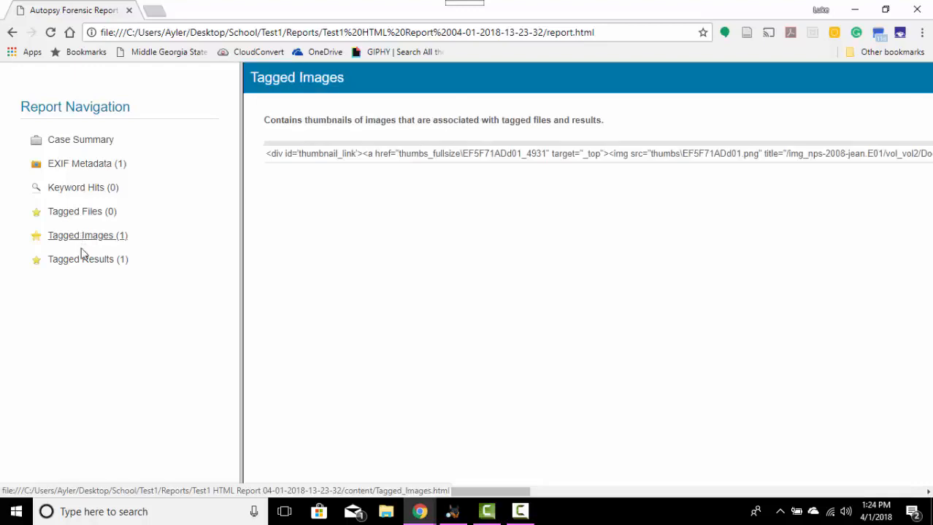
{"action": "left_click", "coordinate": [85, 262]}
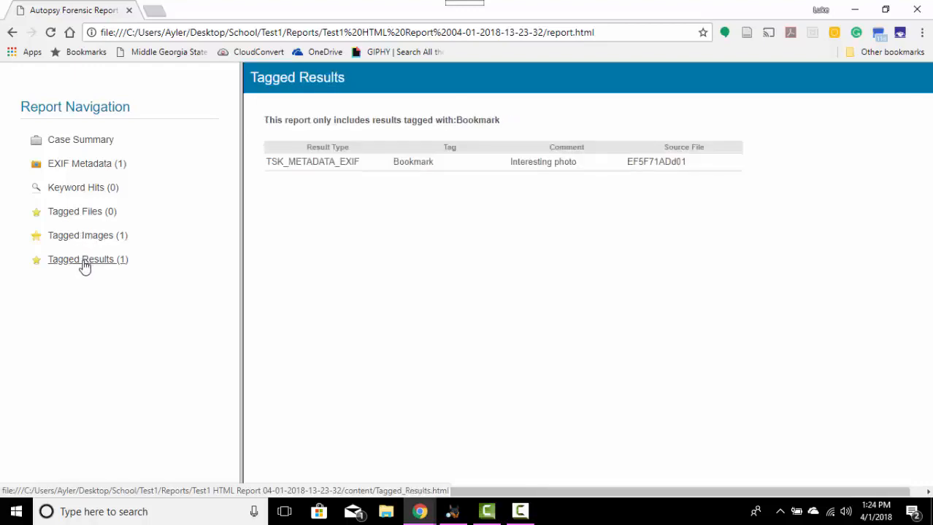
Step: Review the Case Summary page of the Bookmark-tagged report down to its end
{"action": "left_click", "coordinate": [81, 142]}
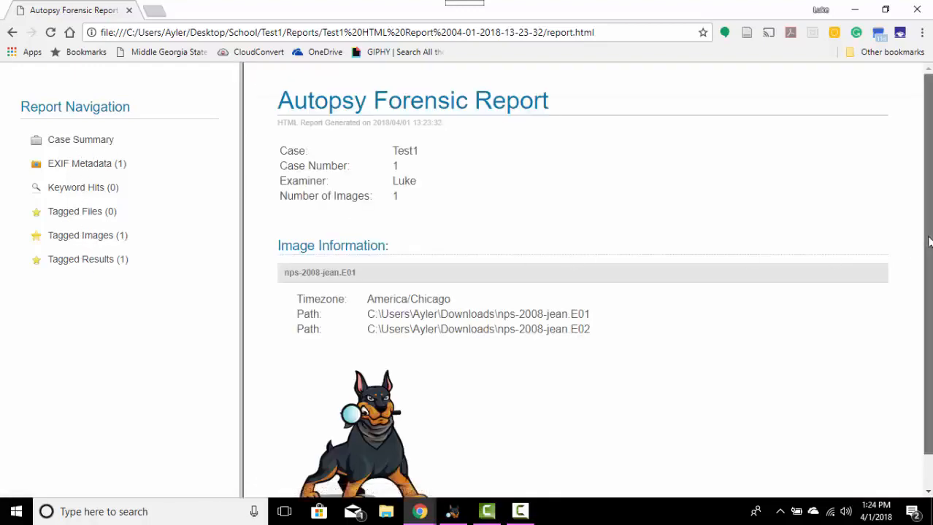
{"action": "scroll", "coordinate": [928, 241], "scroll_direction": "down", "scroll_amount": 1}
{"action": "scroll", "coordinate": [926, 240], "scroll_direction": "up", "scroll_amount": 1}
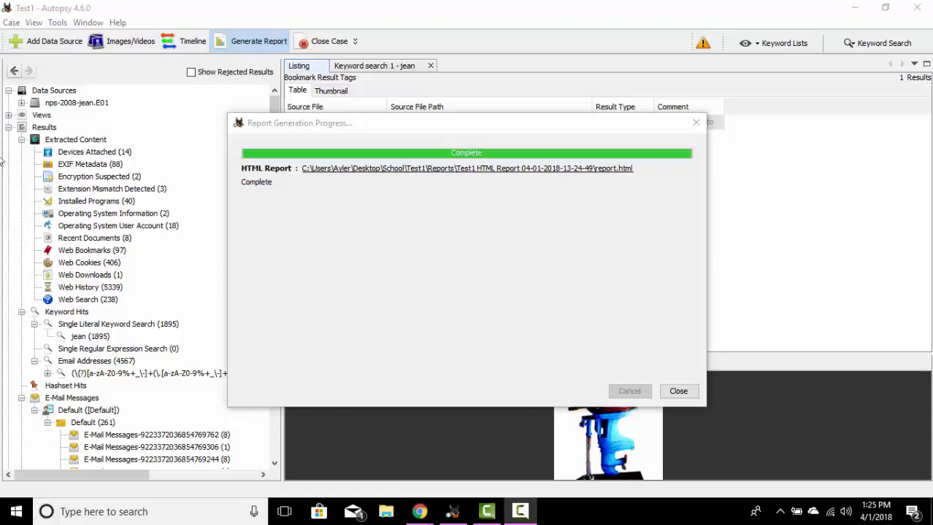
Step: Open the newly generated all-results HTML report and review its Case Summary, Accounts: Email and Devices Attached pages
{"action": "left_click_drag", "start_coordinate": [0, 139], "coordinate": [483, 1]}
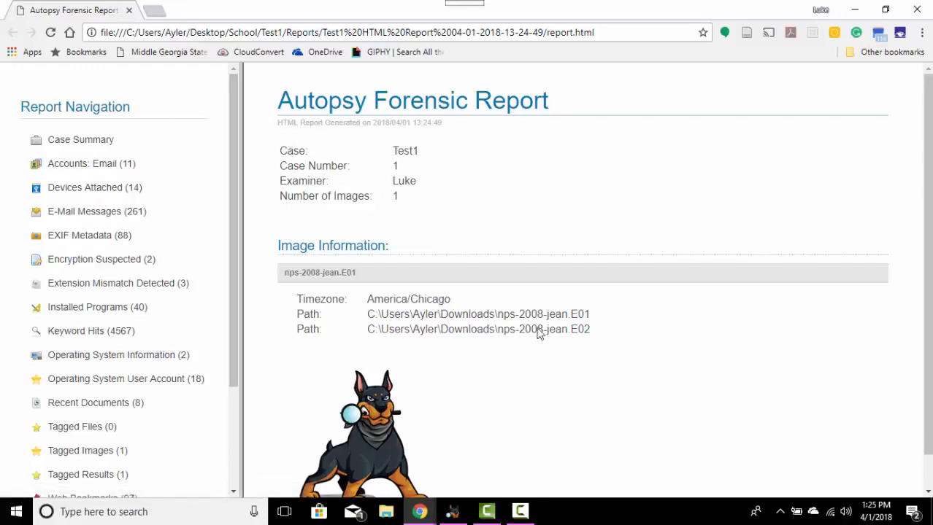
{"action": "scroll", "coordinate": [924, 274], "scroll_direction": "down", "scroll_amount": 1}
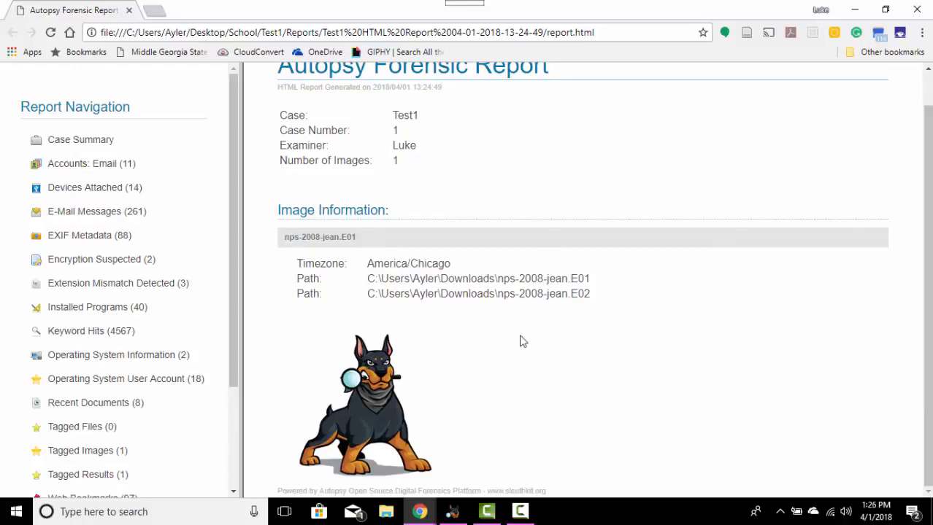
{"action": "left_click", "coordinate": [63, 170]}
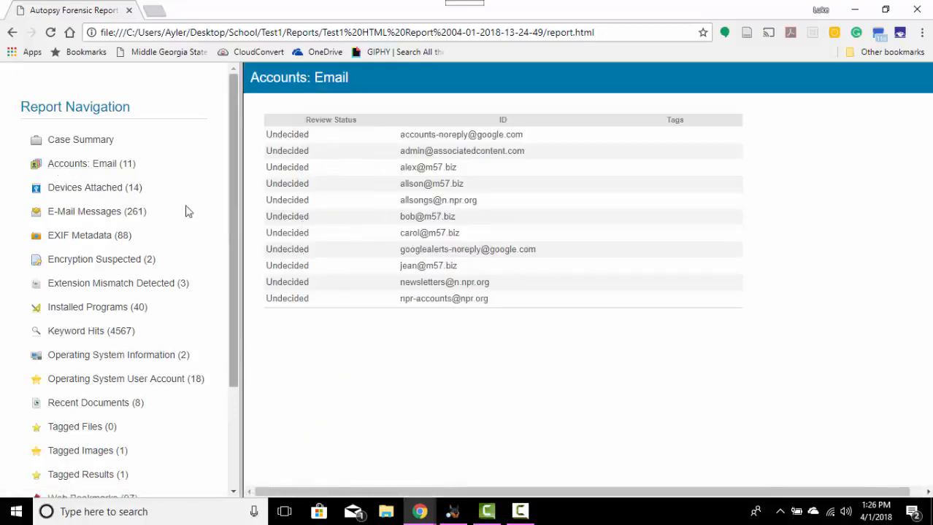
{"action": "left_click", "coordinate": [108, 190]}
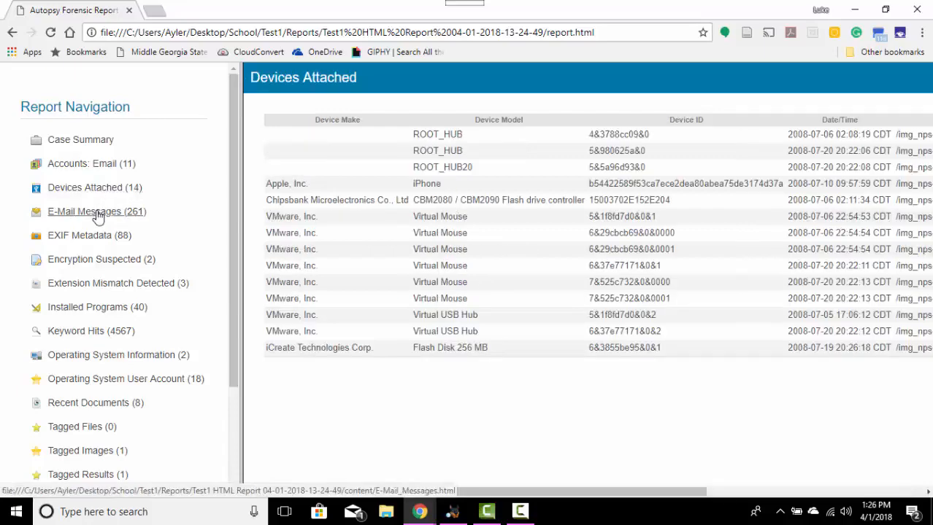
Step: Examine the report's E-Mail Messages page and look through the complete list of report sections
{"action": "left_click", "coordinate": [98, 214]}
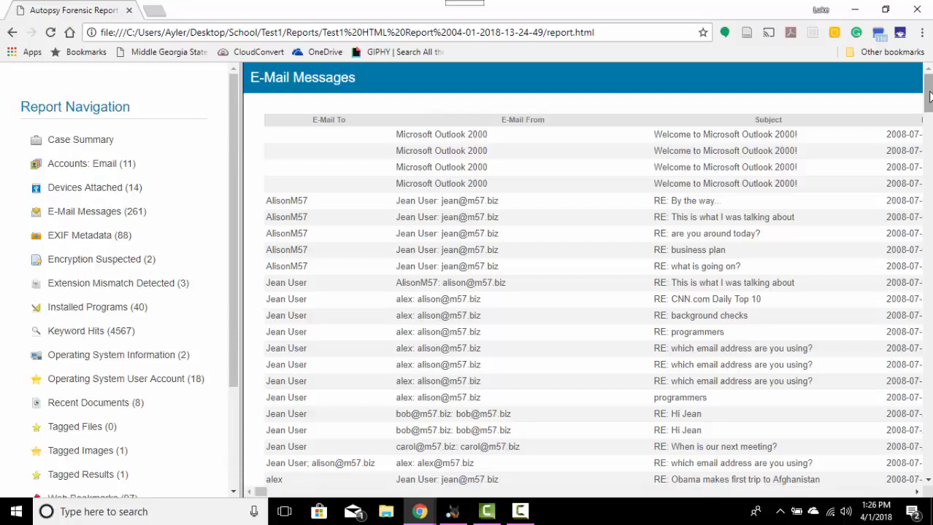
{"action": "mouse_move", "coordinate": [929, 96]}
{"action": "left_mouse_down"}
{"action": "mouse_move", "coordinate": [929, 208]}
{"action": "mouse_move", "coordinate": [929, 78]}
{"action": "left_mouse_up"}
{"action": "left_click_drag", "start_coordinate": [232, 208], "coordinate": [228, 321]}
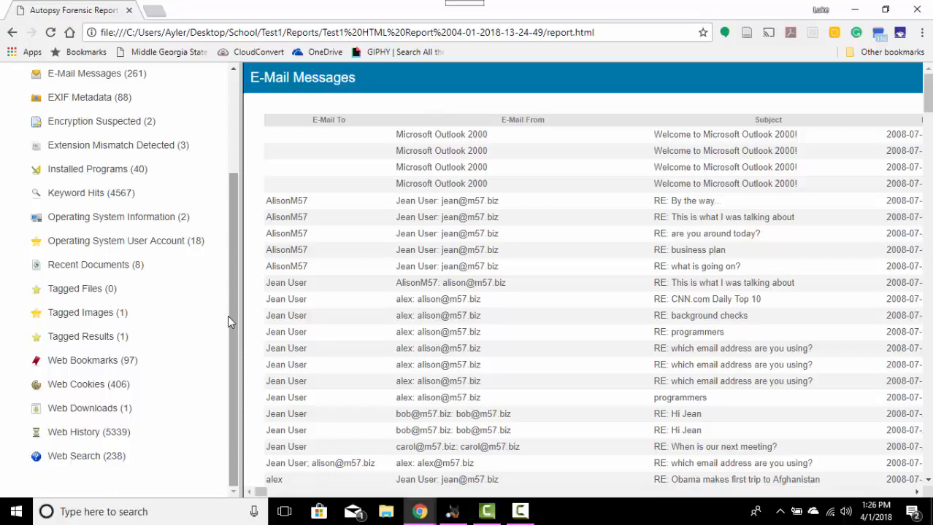
{"action": "left_click_drag", "start_coordinate": [232, 313], "coordinate": [238, 230]}
{"action": "left_click", "coordinate": [113, 195]}
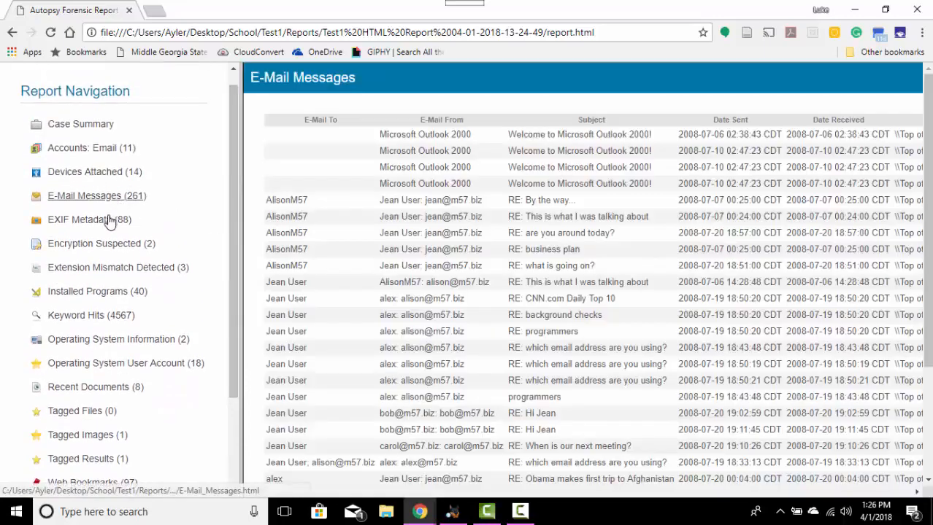
Step: Review the report's EXIF Metadata, Installed Programs, Keyword Hits and Operating System Information pages
{"action": "left_click", "coordinate": [98, 225]}
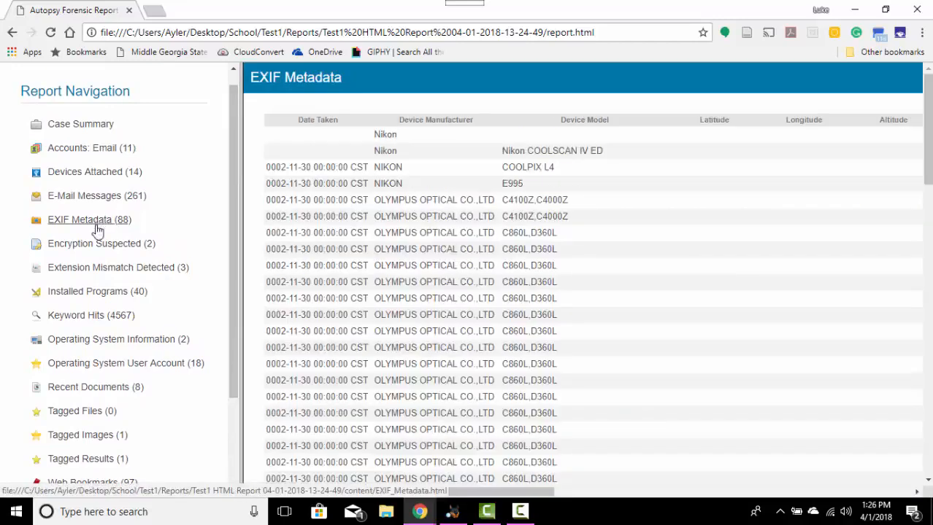
{"action": "left_click", "coordinate": [97, 293]}
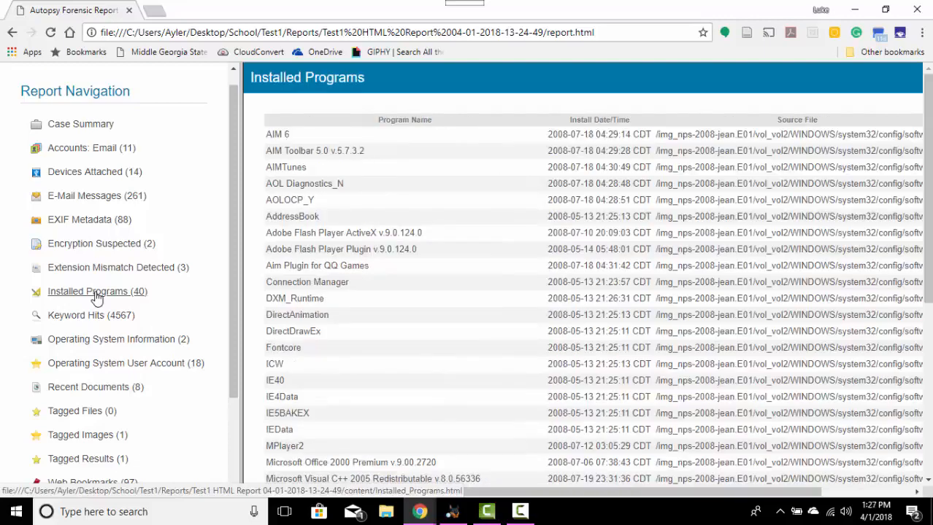
{"action": "left_click", "coordinate": [90, 321]}
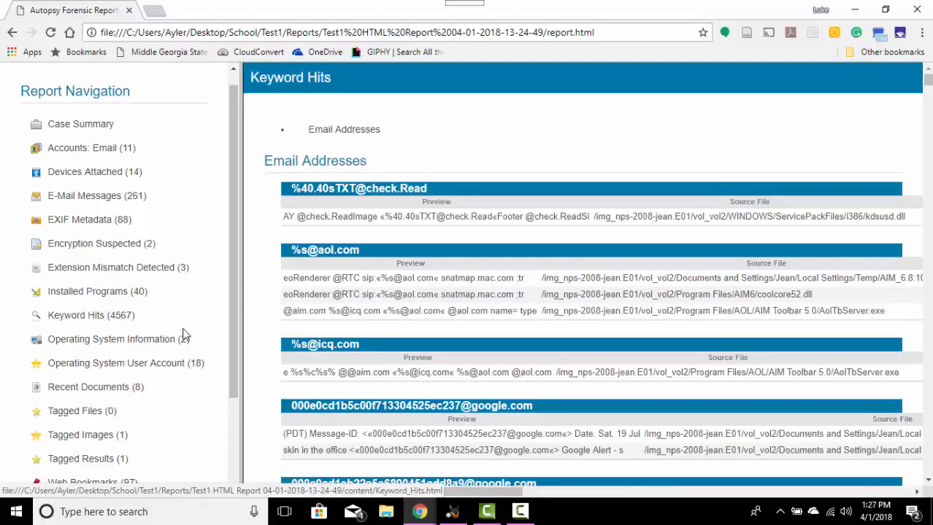
{"action": "left_click", "coordinate": [162, 342]}
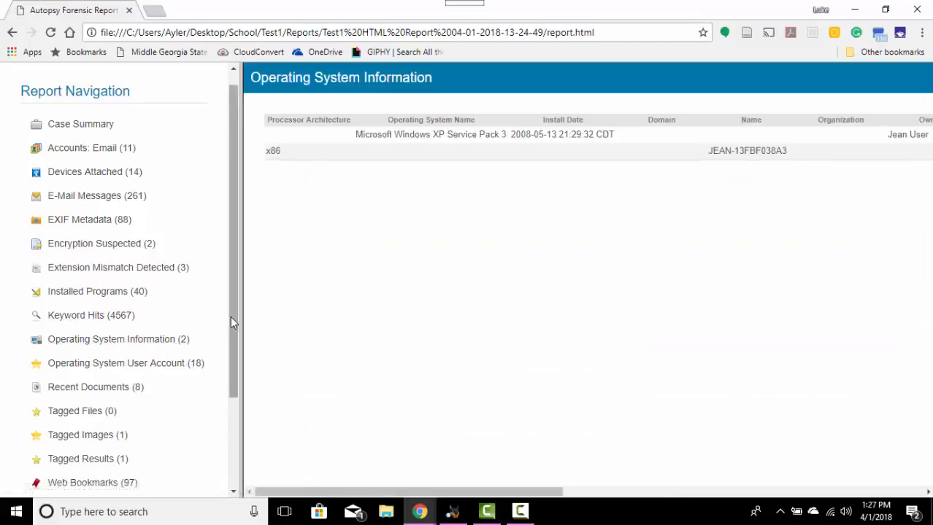
Step: Review the Tagged Images, Tagged Results and Web History pages of the all-results report
{"action": "left_click_drag", "start_coordinate": [234, 321], "coordinate": [230, 416]}
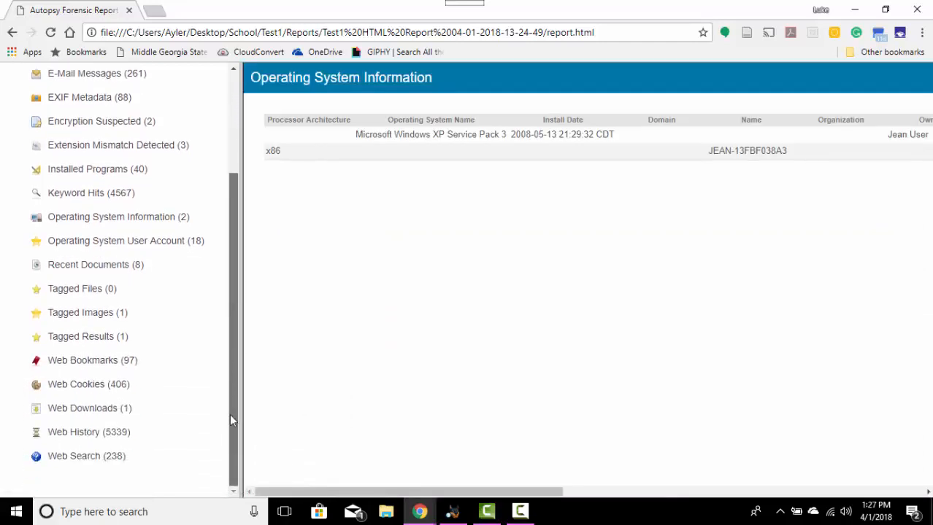
{"action": "left_click", "coordinate": [92, 319]}
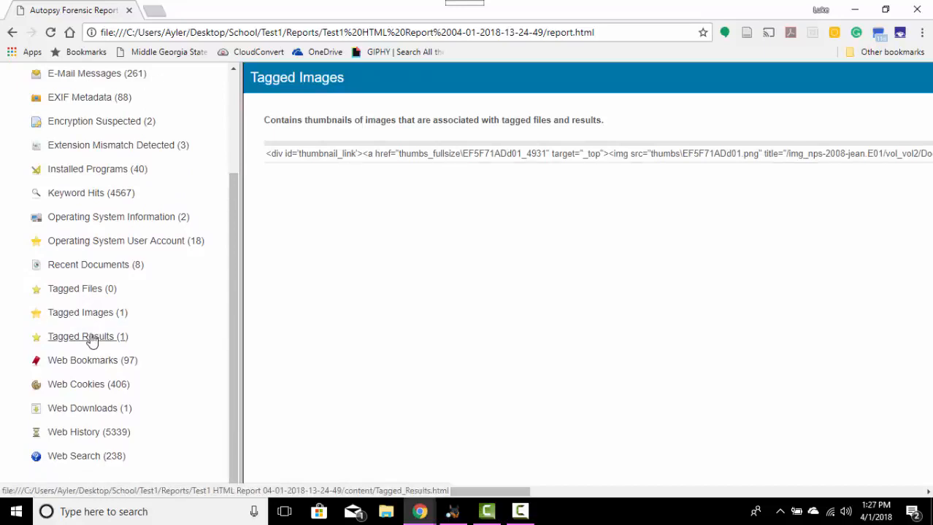
{"action": "left_click", "coordinate": [92, 341]}
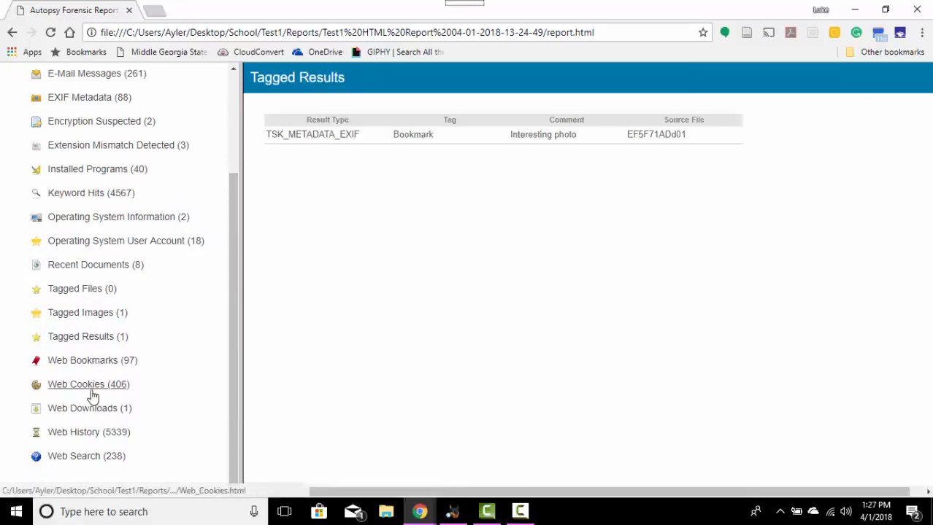
{"action": "left_click", "coordinate": [87, 435]}
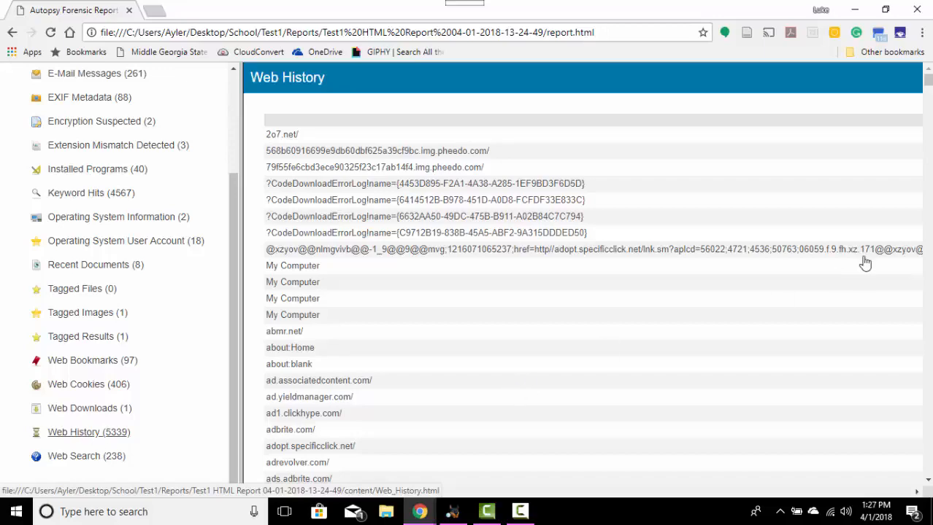
Step: Close the report and its generation progress window, then close the Test1 case and dismiss the welcome dialog
{"action": "left_click", "coordinate": [917, 11]}
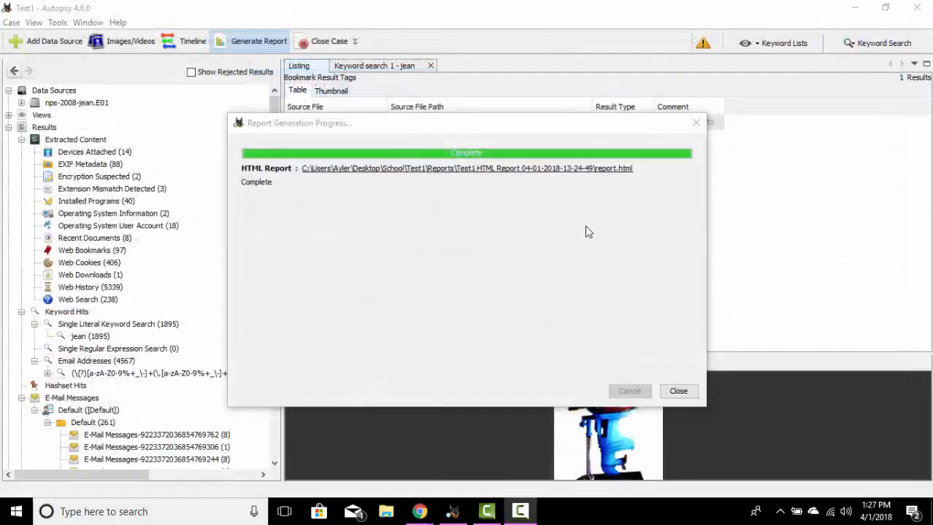
{"action": "left_click", "coordinate": [680, 392]}
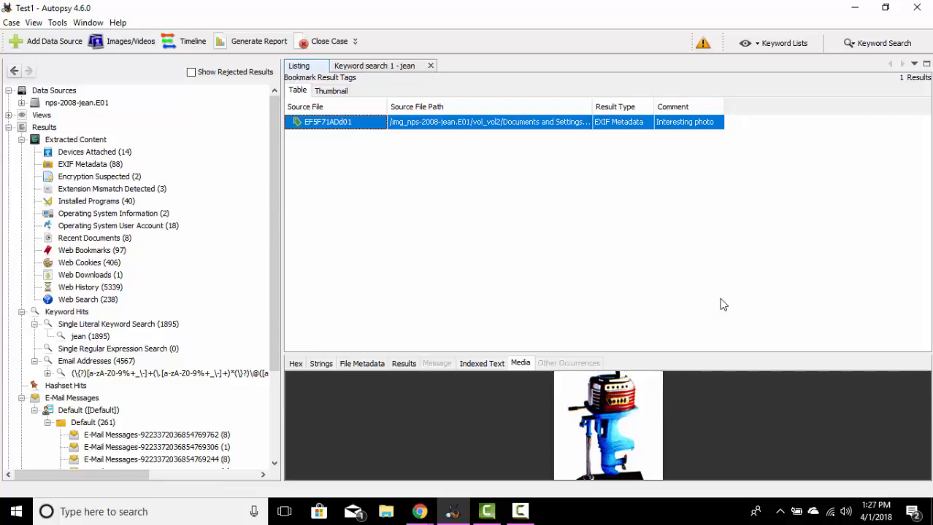
{"action": "left_click", "coordinate": [324, 45]}
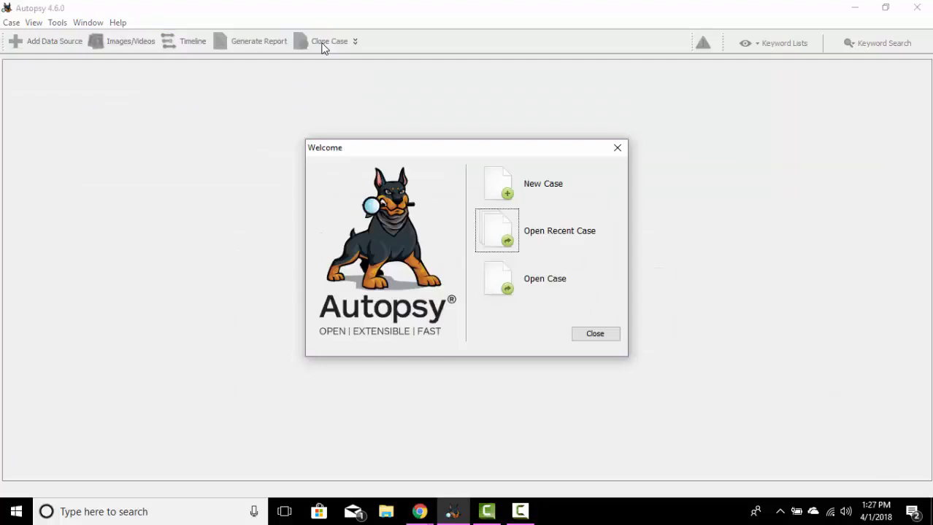
{"action": "left_click", "coordinate": [610, 342]}
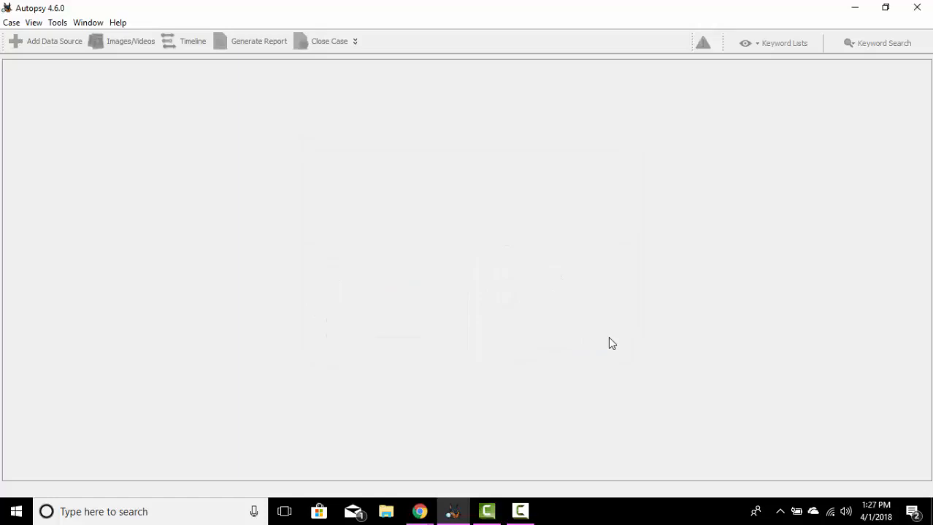